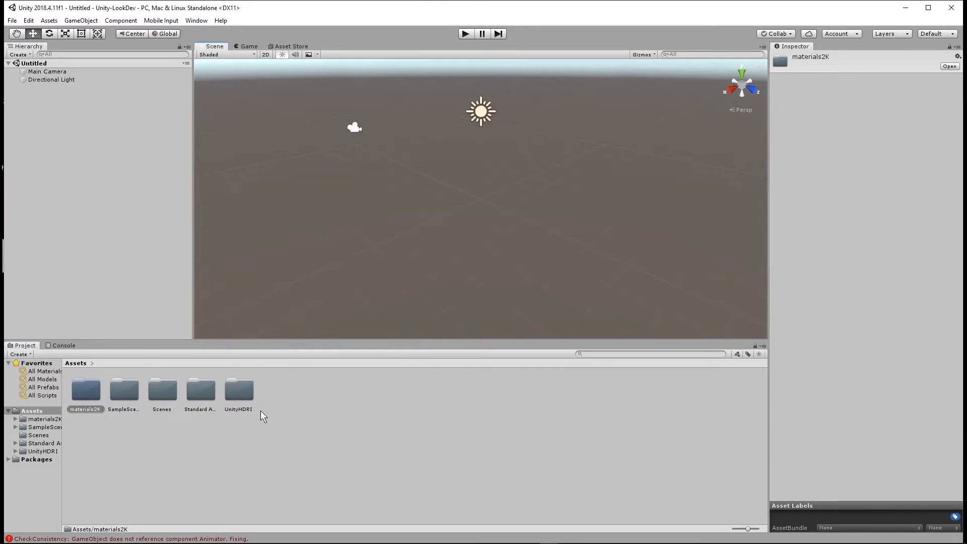
# Step: Look over the imported asset folders and view the Unity HDRI Pack page in the Asset Store
pyautogui.click(243, 391)
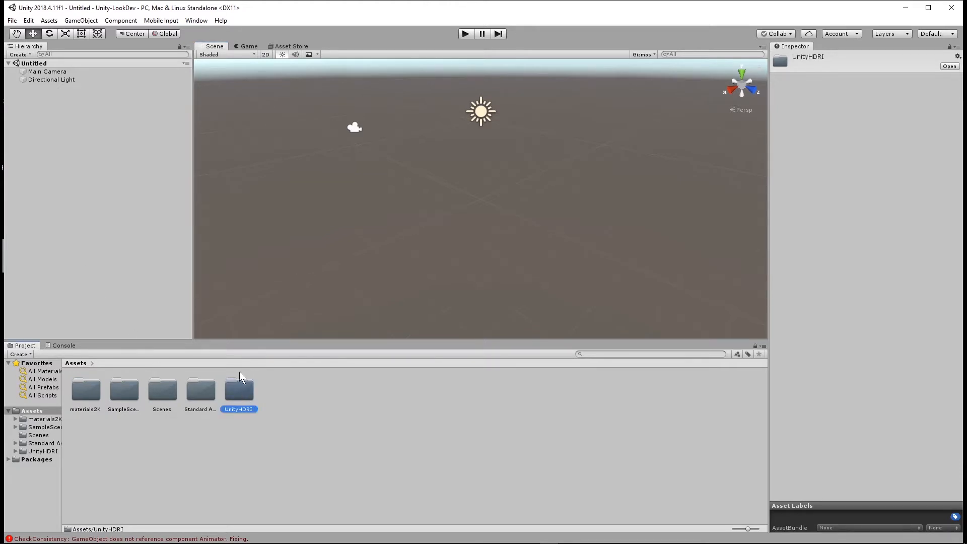
pyautogui.click(204, 393)
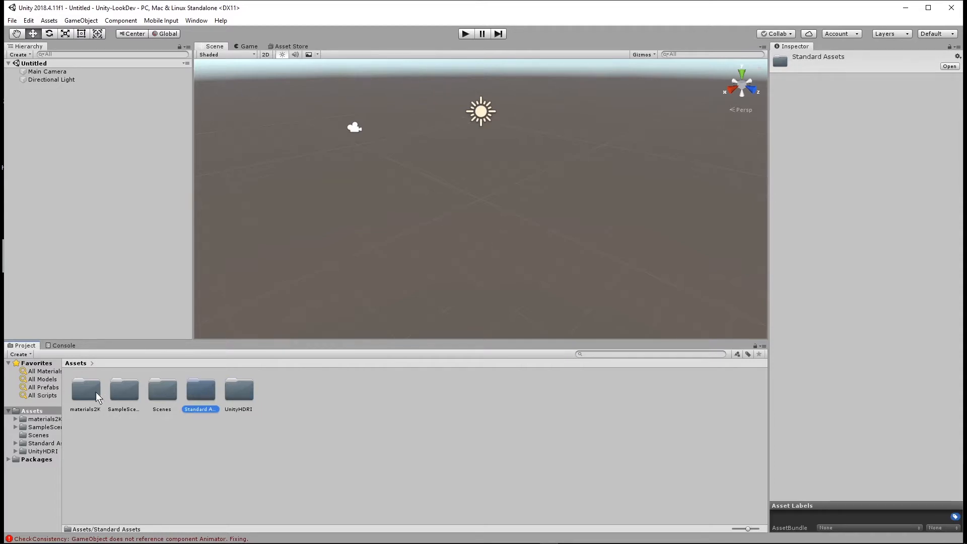
pyautogui.click(76, 395)
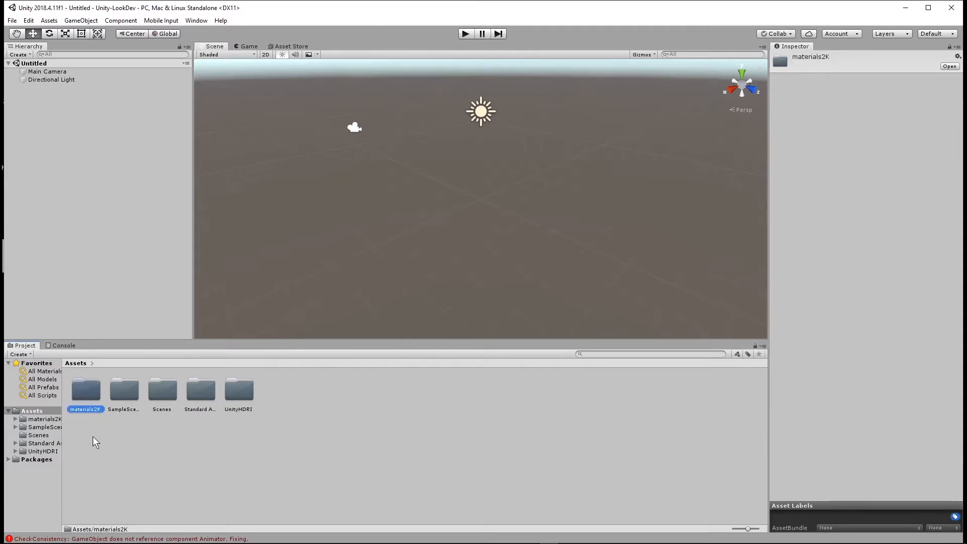
pyautogui.click(289, 46)
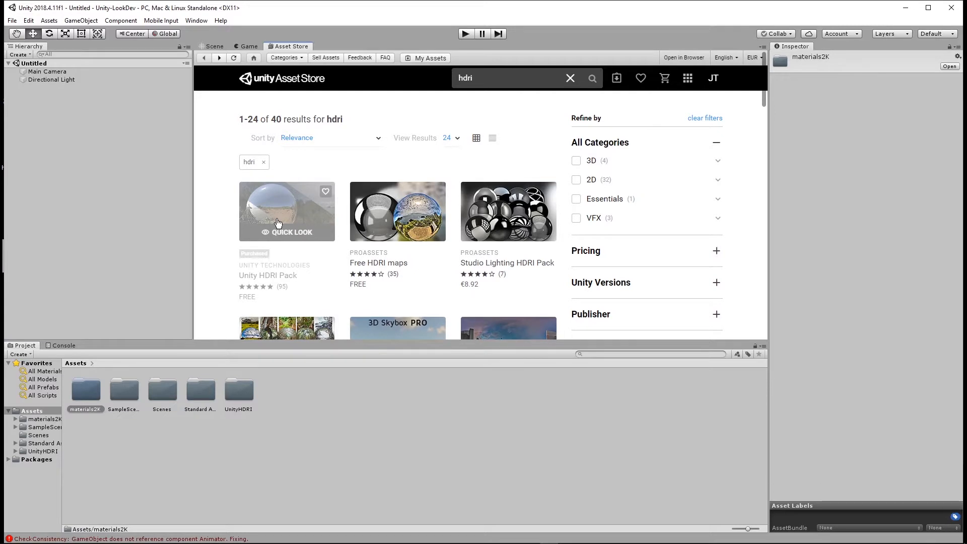
pyautogui.click(276, 223)
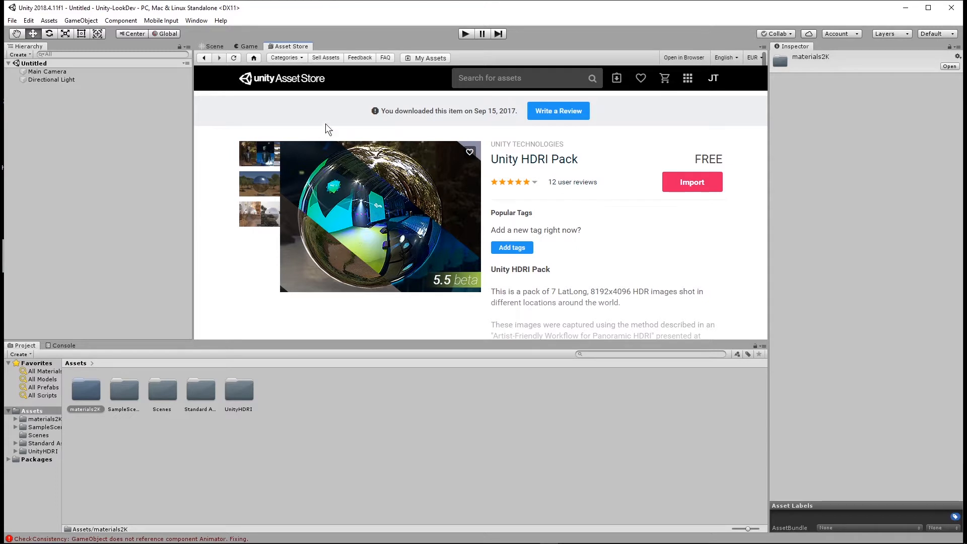
pyautogui.click(205, 58)
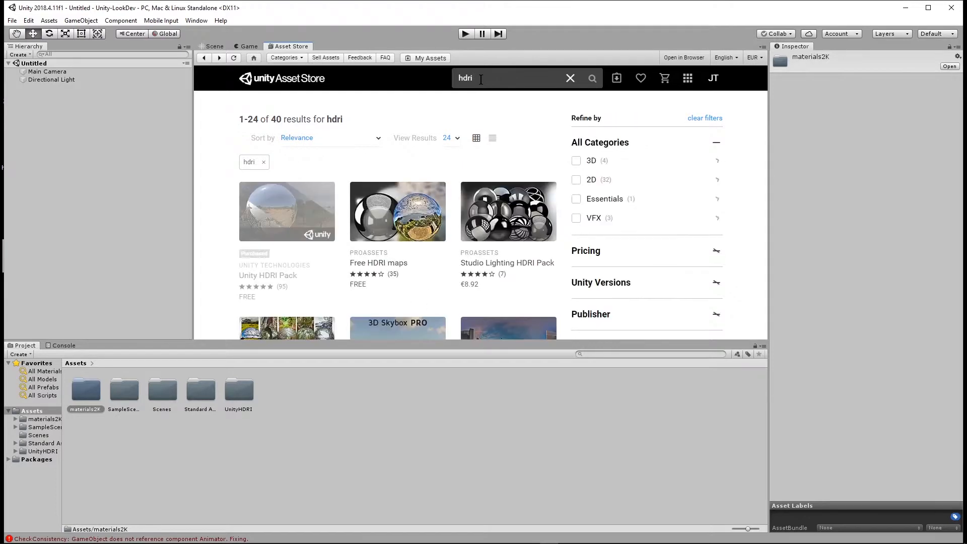
# Step: Search the Asset Store for "standard assets" and locate the Unity Technologies Standard Assets package
pyautogui.click(481, 79)
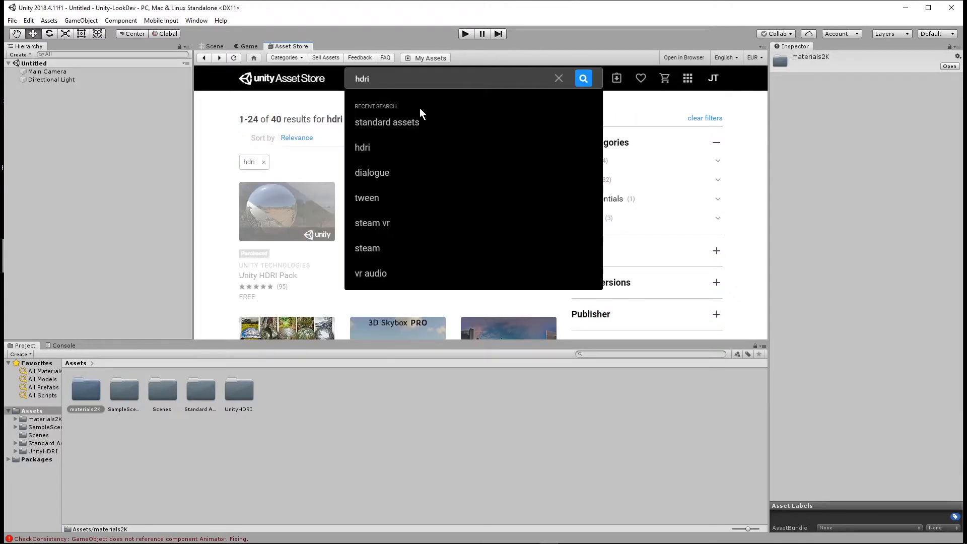
pyautogui.click(416, 123)
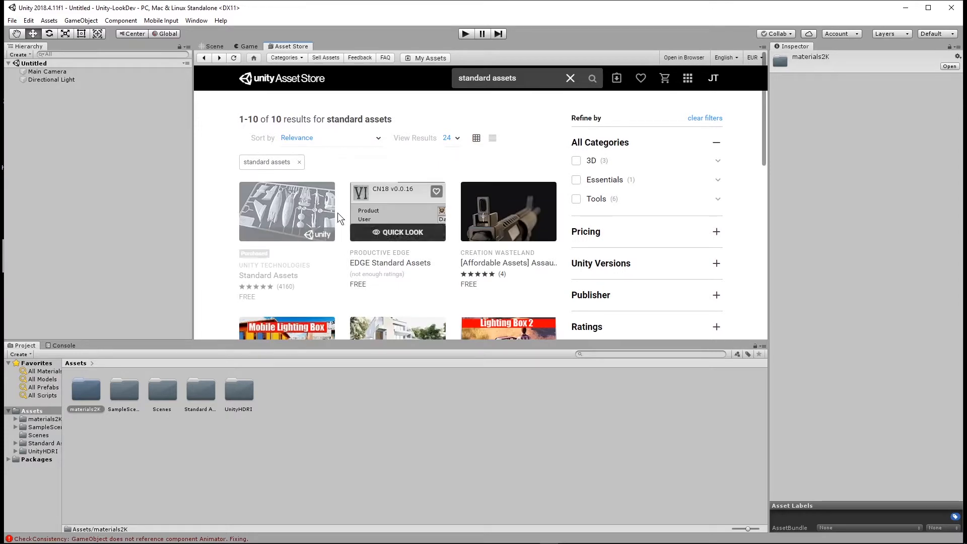
pyautogui.moveTo(299, 213)
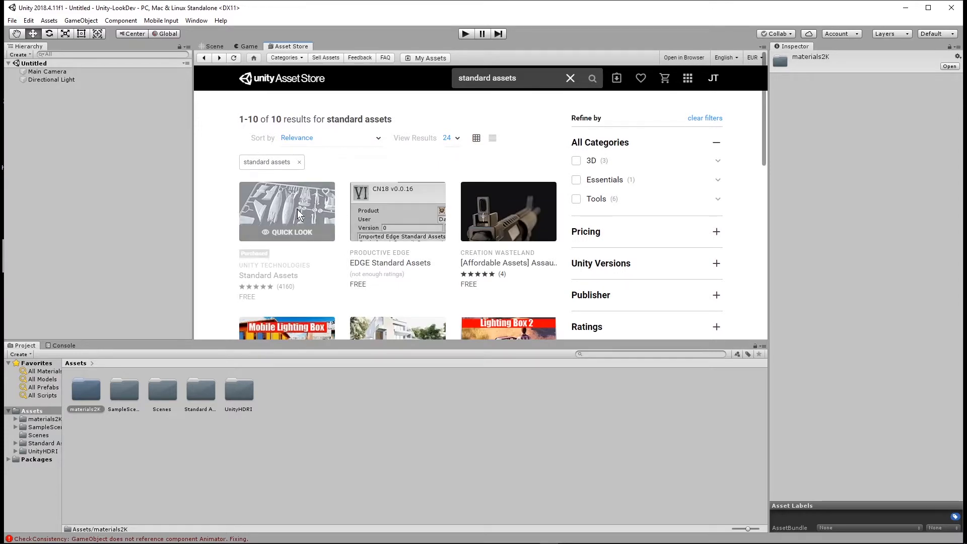
pyautogui.click(137, 224)
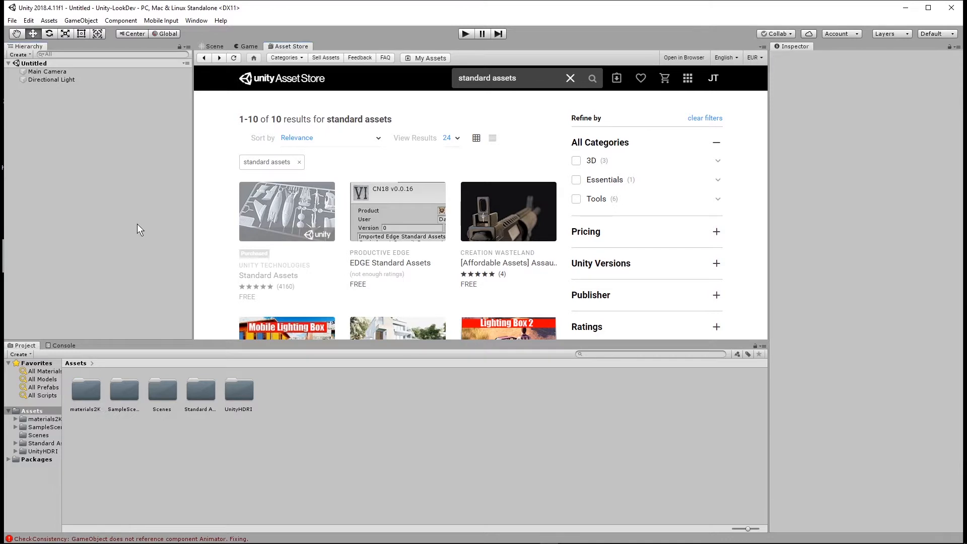
# Step: Examine the materials2K folder and the textures in [2K]Bricks02, and return to the Assets root folder
pyautogui.doubleClick(85, 391)
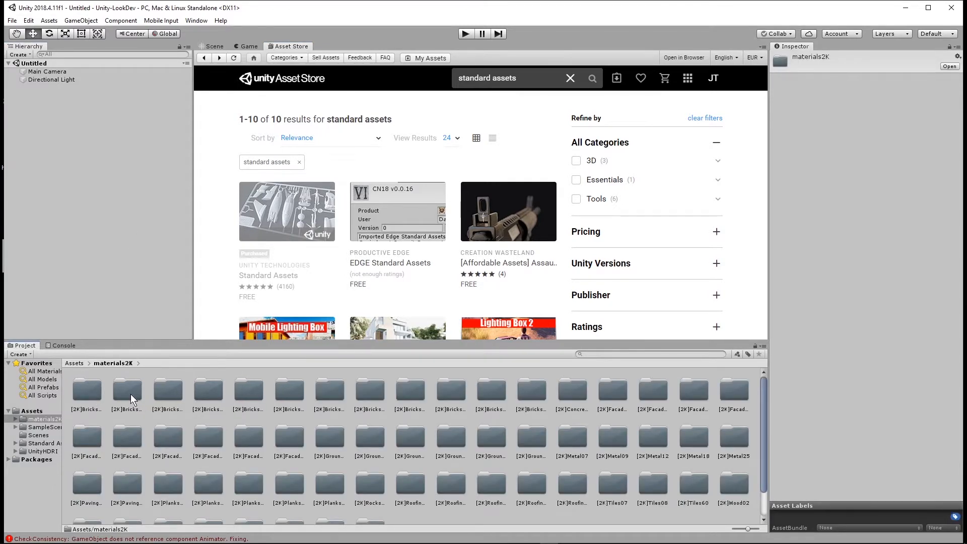
pyautogui.doubleClick(131, 394)
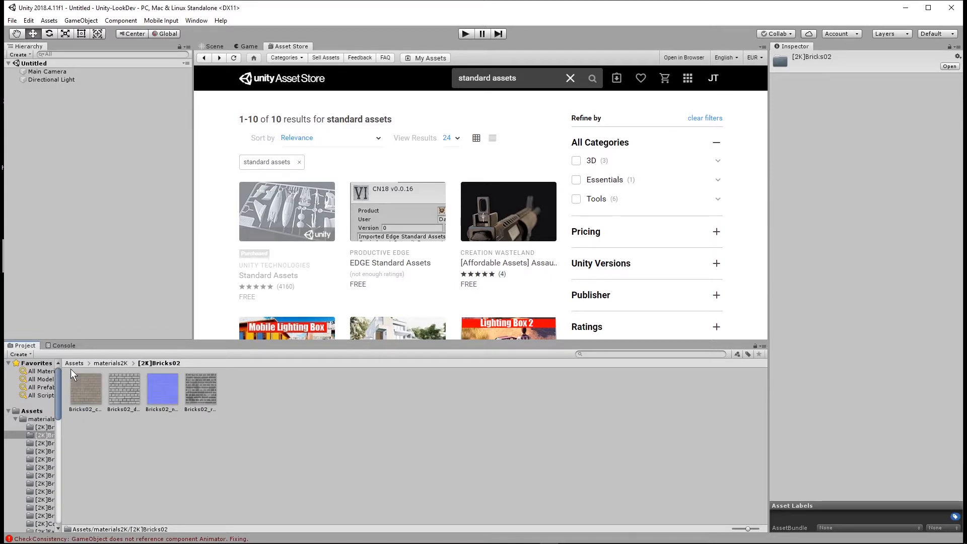
pyautogui.click(107, 364)
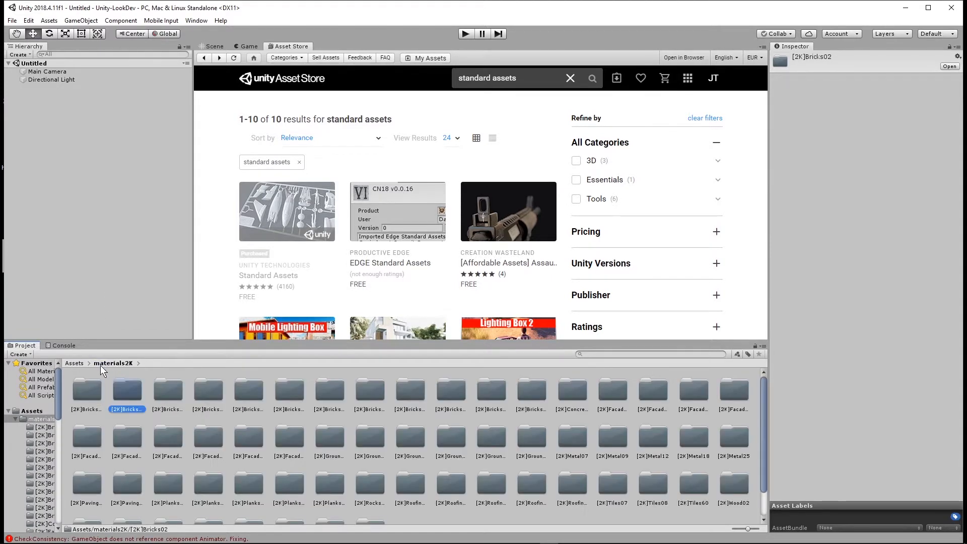
pyautogui.click(73, 362)
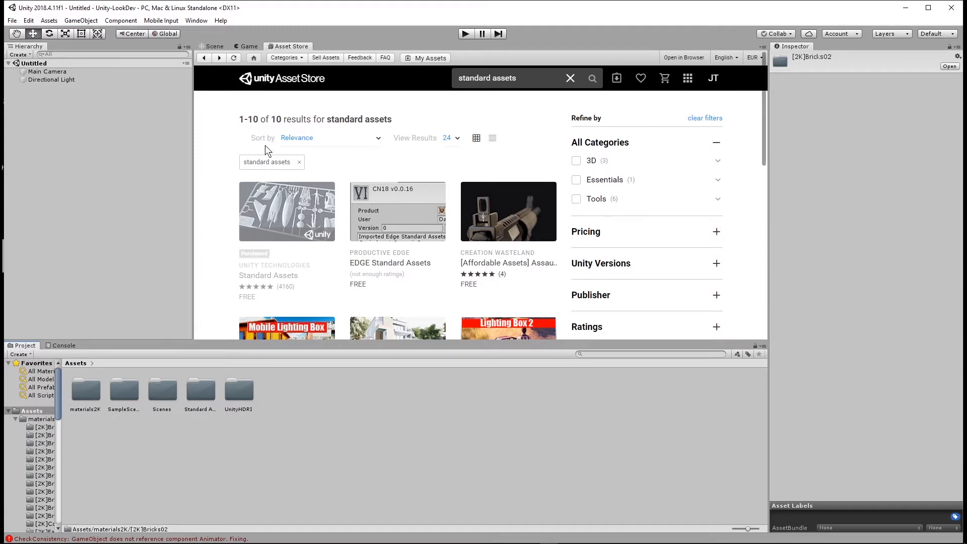
# Step: Dock the Game view beside the Project browser, below the Scene view, and widen it to most of that area
pyautogui.click(218, 44)
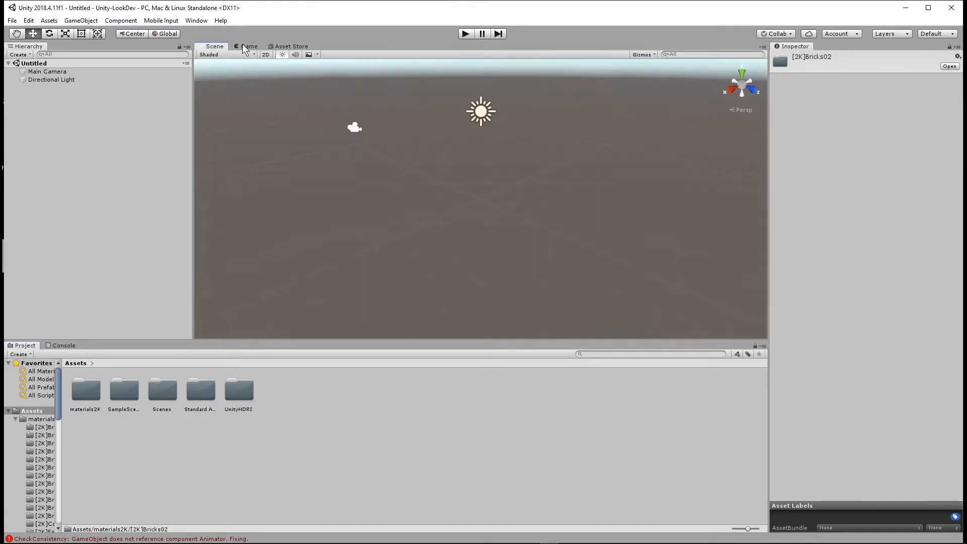
pyautogui.moveTo(243, 48); pyautogui.dragTo(696, 423)
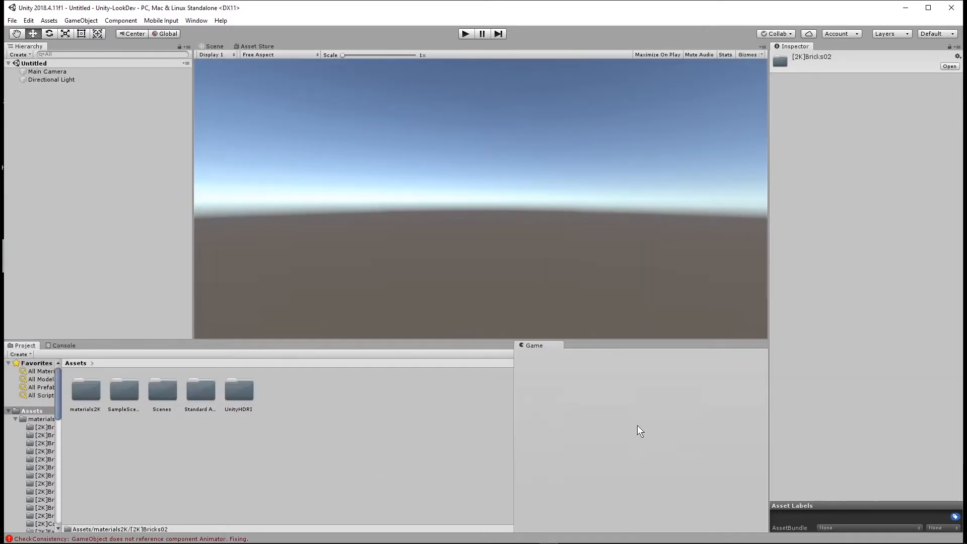
pyautogui.moveTo(363, 374); pyautogui.dragTo(651, 470)
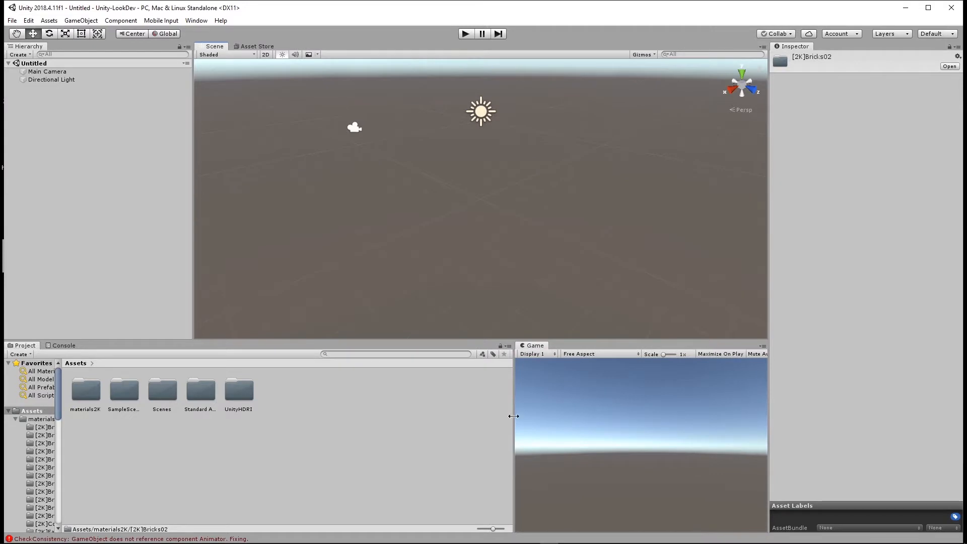
pyautogui.moveTo(514, 416); pyautogui.dragTo(277, 430)
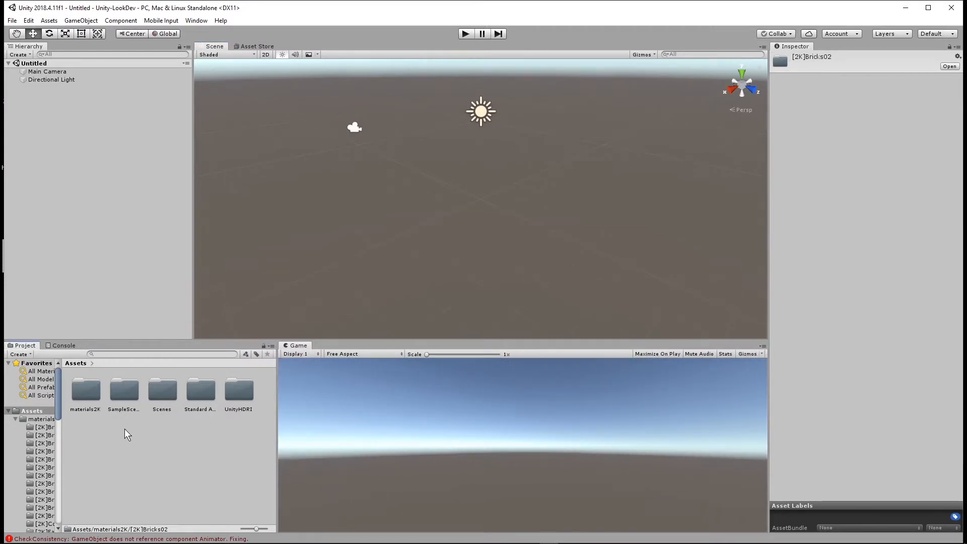
# Step: Change the Project browser to the one-column layout and collapse the materials2K folder
pyautogui.click(270, 346)
pyautogui.click(282, 357)
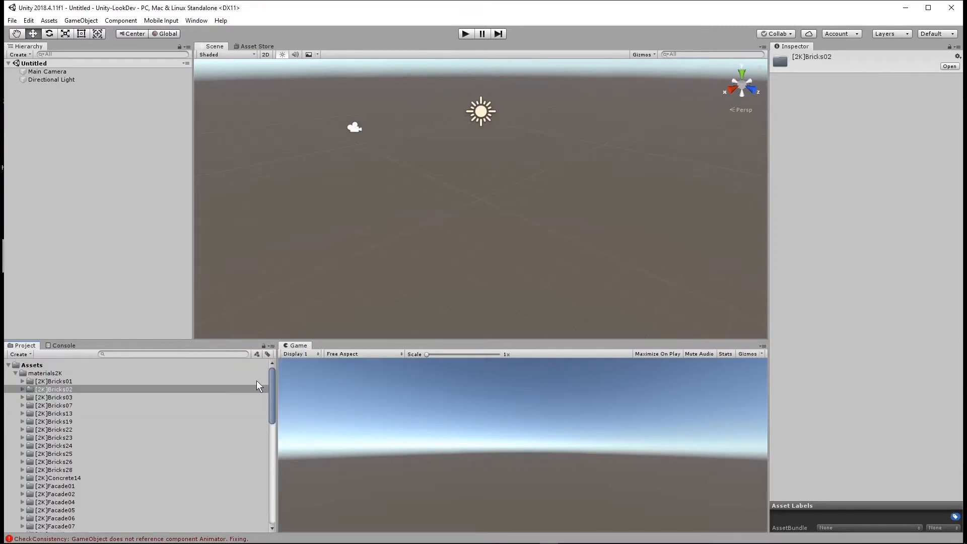
pyautogui.click(15, 373)
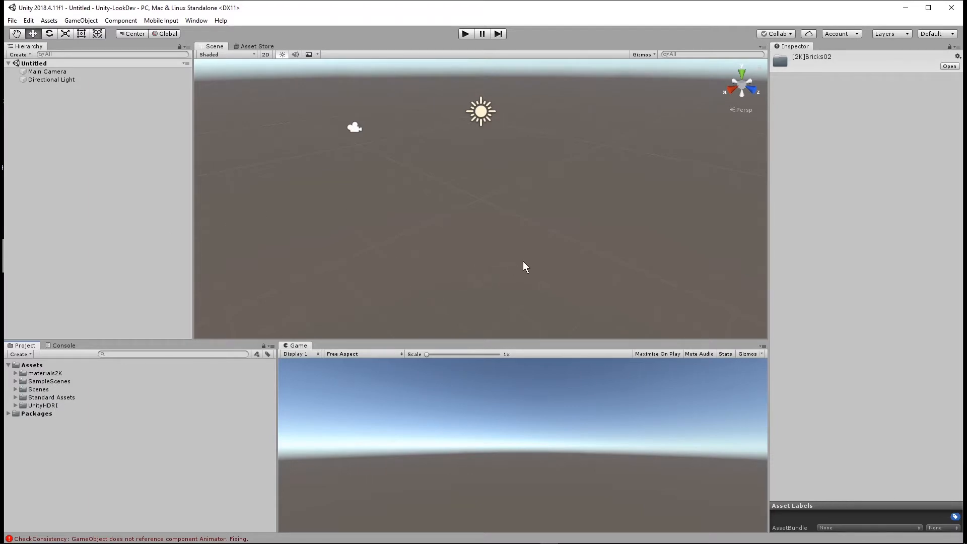
# Step: Create a new material in the Assets root folder, keeping its default name
pyautogui.keyDown('alt'); pyautogui.moveTo(522, 263); pyautogui.dragTo(368, 72); pyautogui.keyUp('alt')
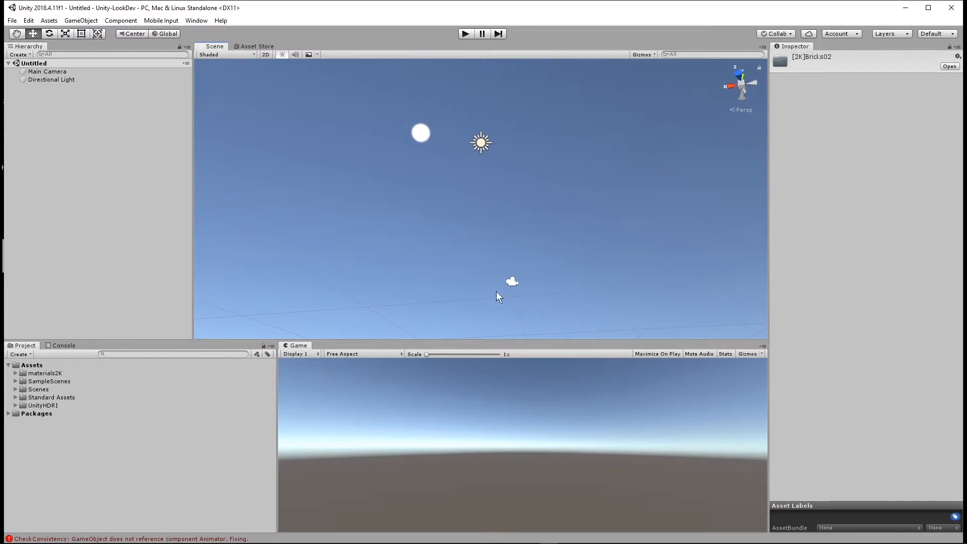
pyautogui.click(511, 282)
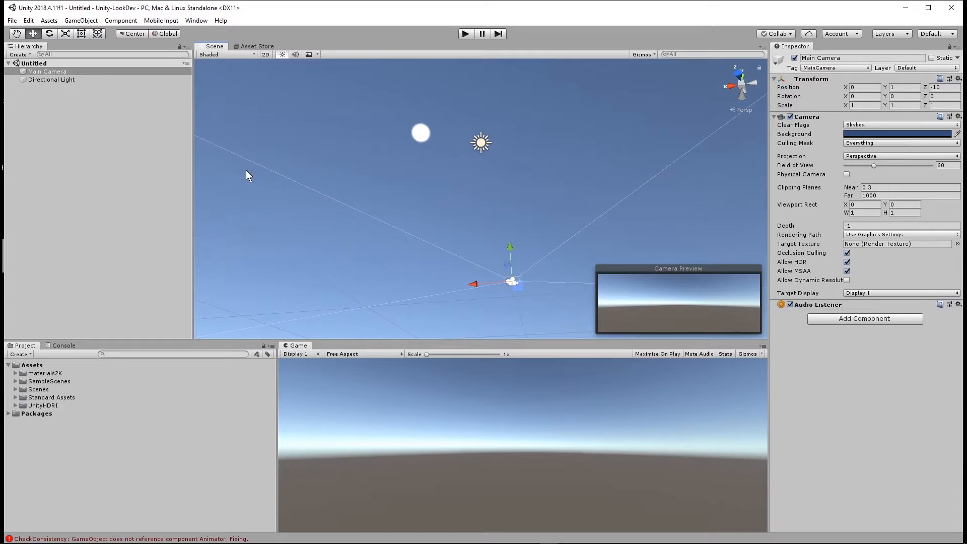
pyautogui.click(49, 20)
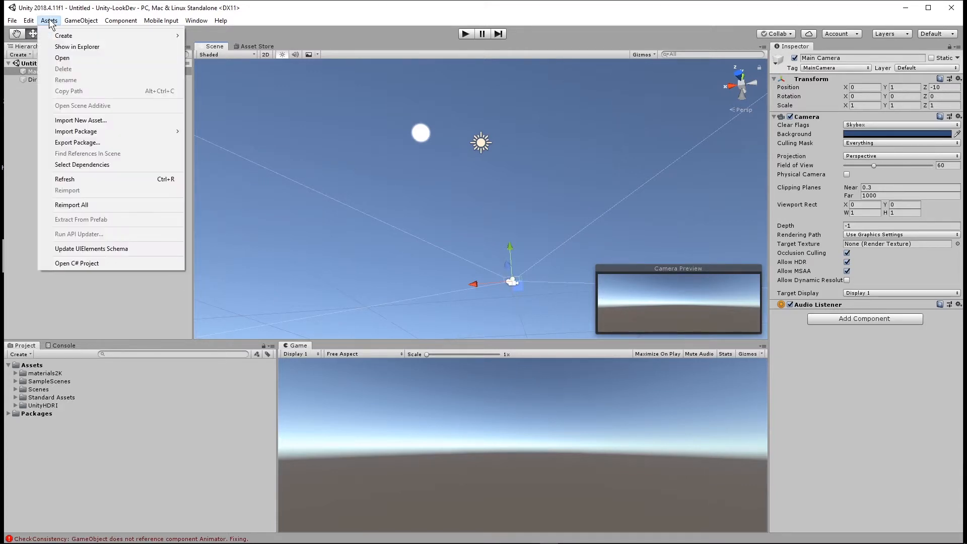
pyautogui.moveTo(64, 39)
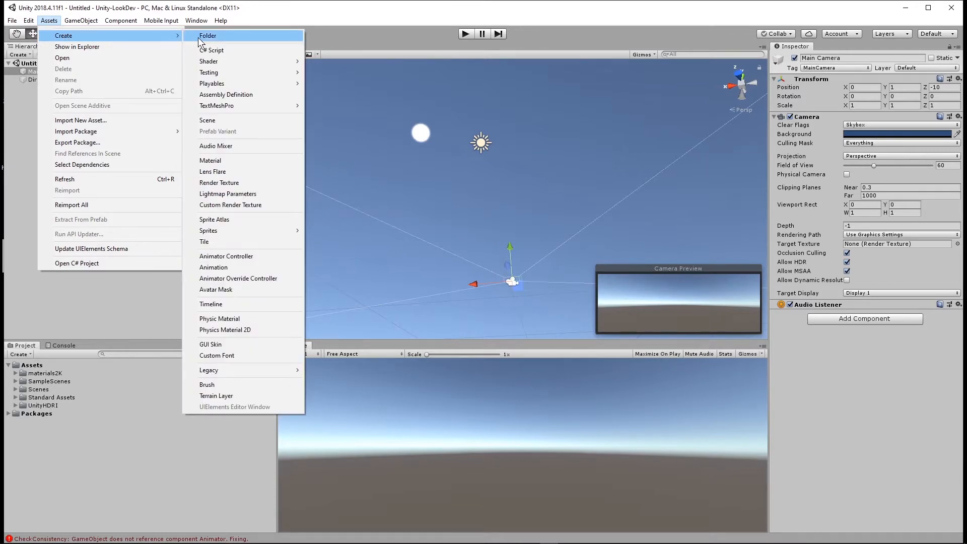
pyautogui.click(247, 160)
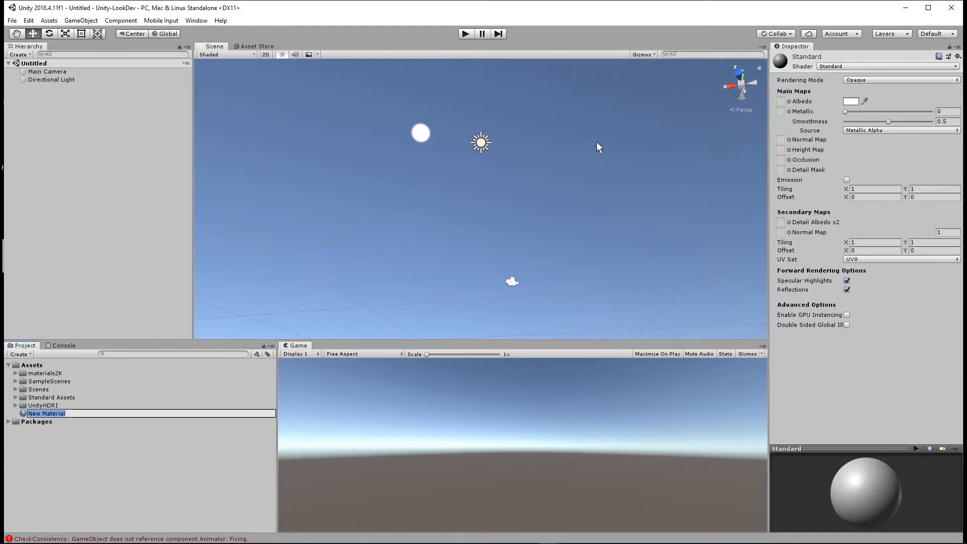
# Step: Set the new material's shader to Skybox/Procedural and enlarge its preview
pyautogui.click(841, 66)
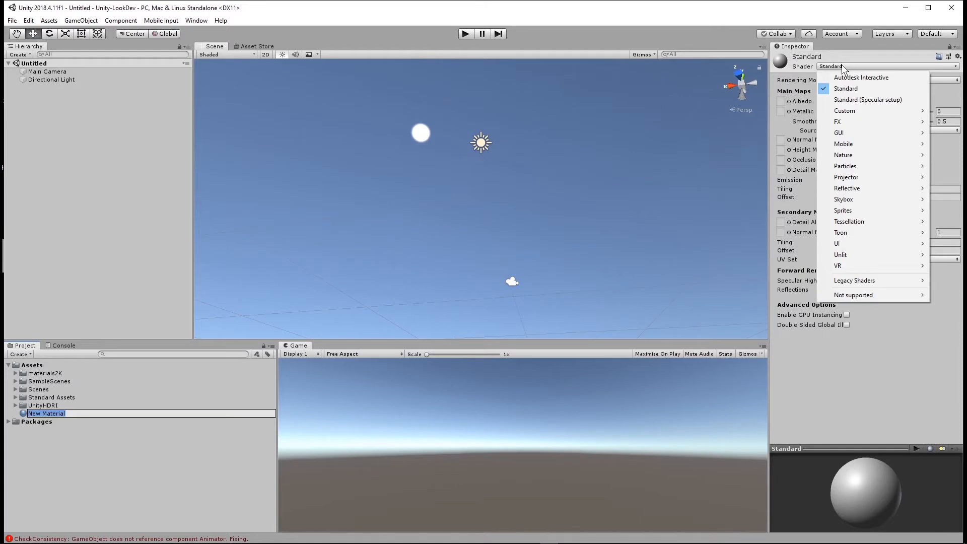
pyautogui.moveTo(864, 200)
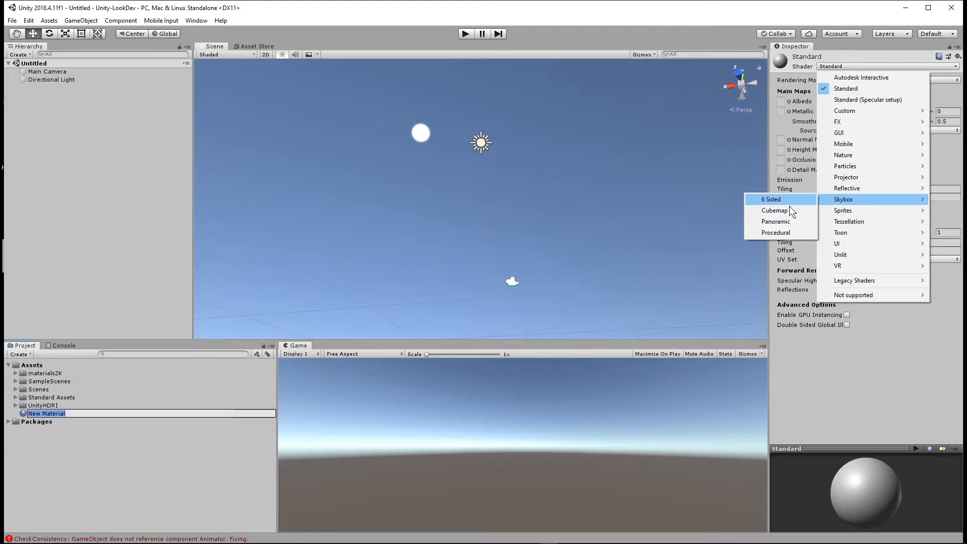
pyautogui.click(787, 234)
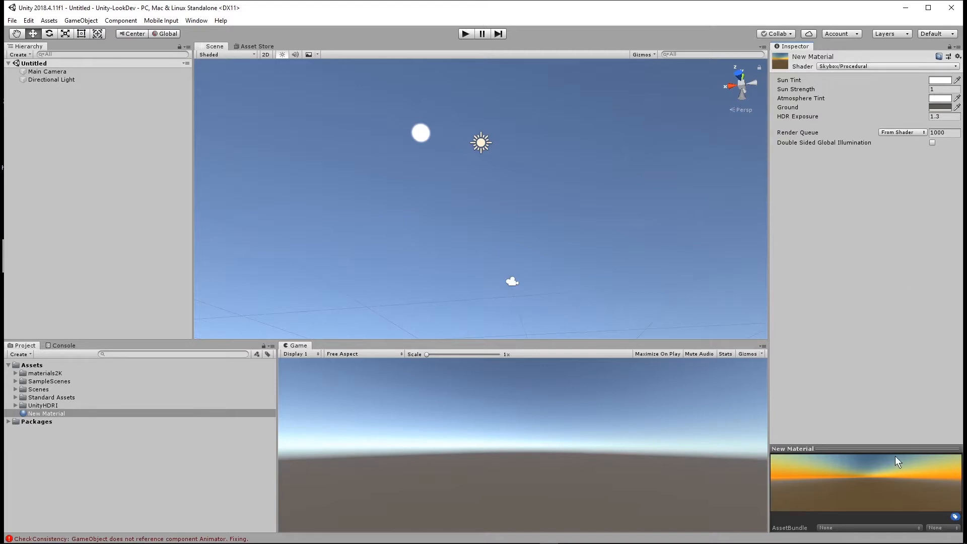
pyautogui.moveTo(895, 448); pyautogui.dragTo(893, 356)
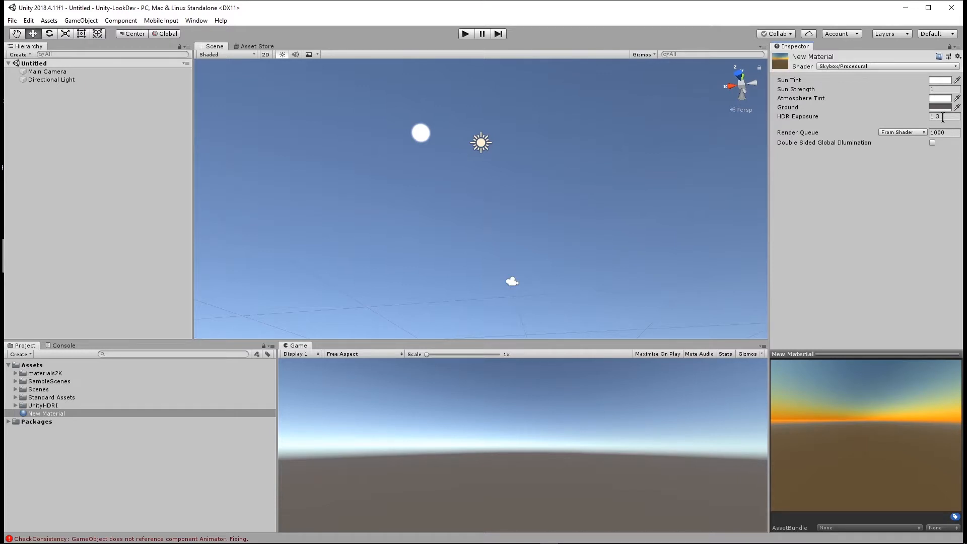
# Step: Set the skybox material's Sun Tint to a light orange, EABA72
pyautogui.click(936, 81)
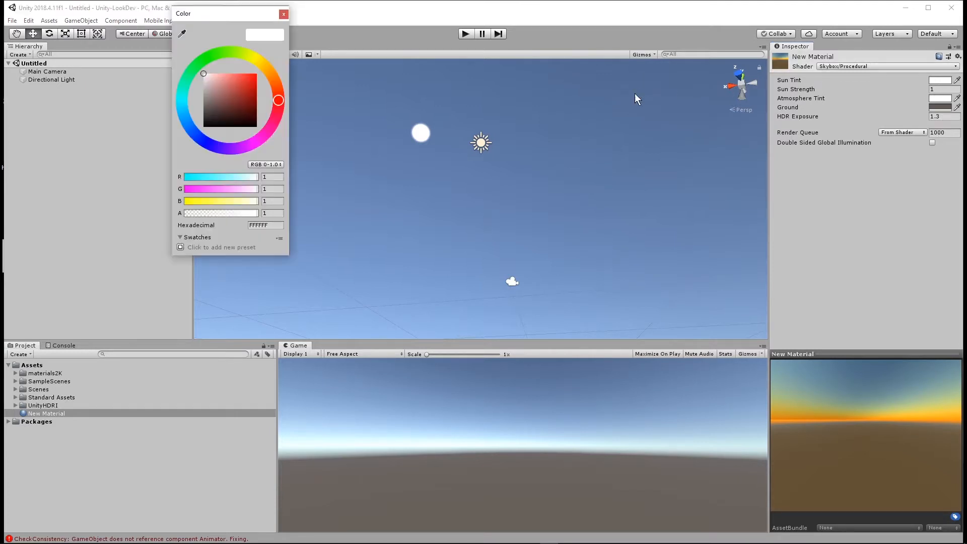
pyautogui.click(269, 72)
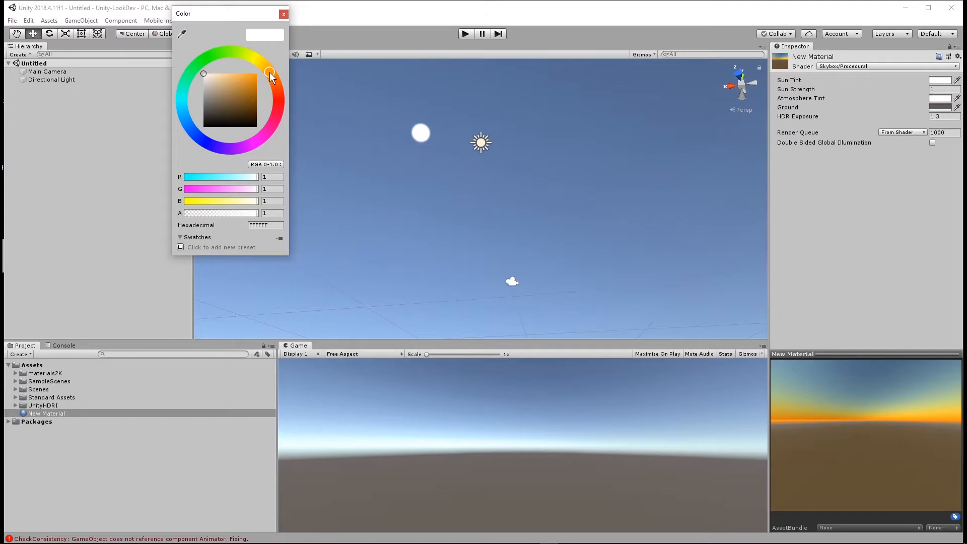
pyautogui.moveTo(236, 81)
pyautogui.mouseDown()
pyautogui.moveTo(253, 95)
pyautogui.moveTo(235, 95)
pyautogui.moveTo(231, 77)
pyautogui.mouseUp()
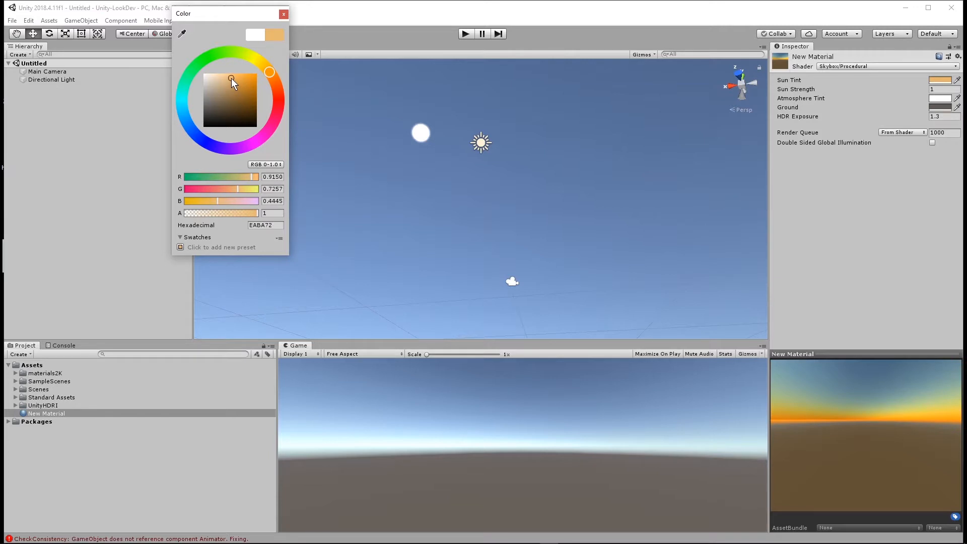
pyautogui.click(284, 14)
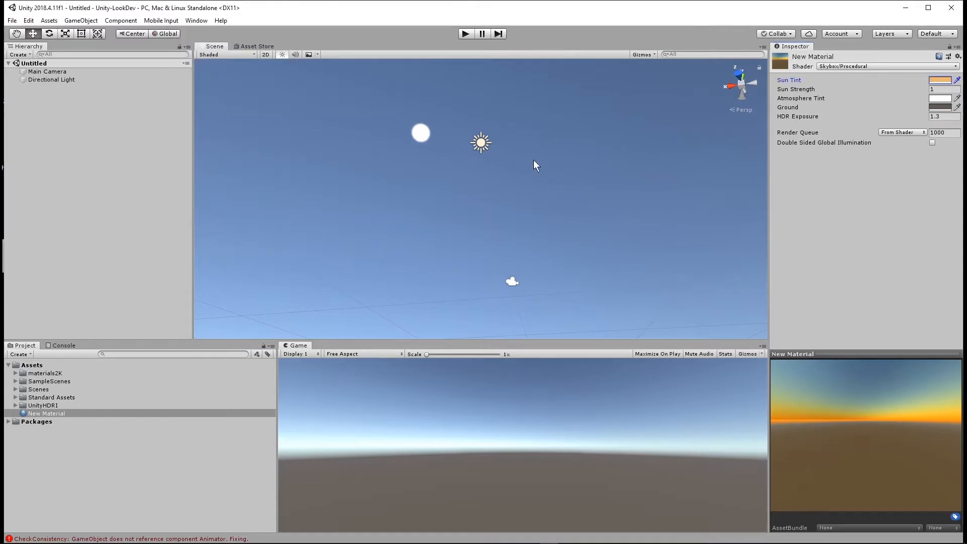
# Step: Open the Lighting settings window and dock it between the Scene view and the Inspector
pyautogui.keyDown('alt'); pyautogui.moveTo(578, 243); pyautogui.dragTo(545, 314); pyautogui.keyUp('alt')
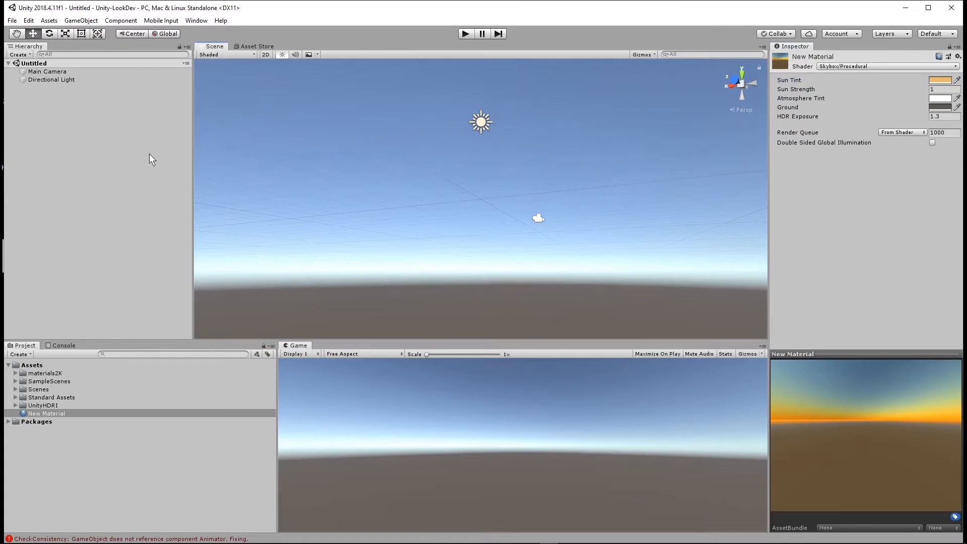
pyautogui.click(56, 72)
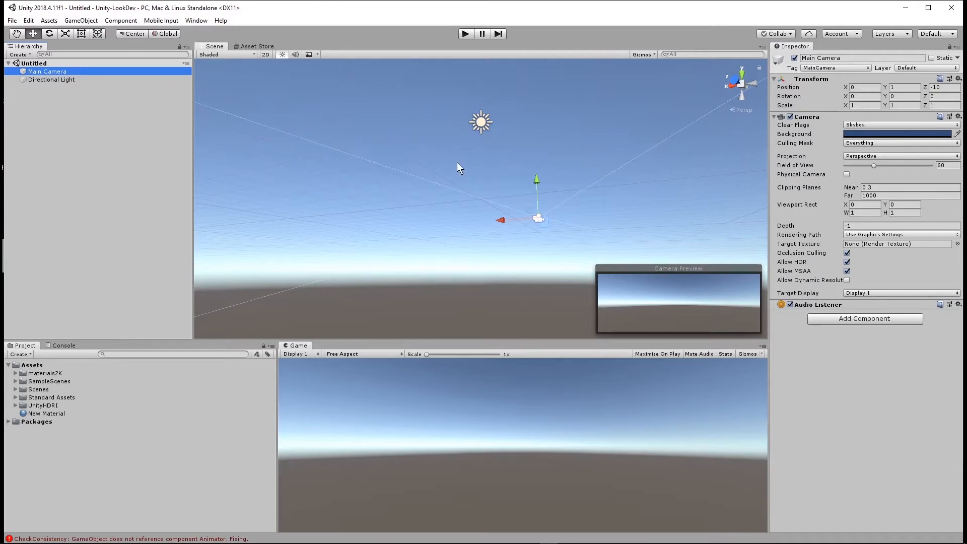
pyautogui.click(195, 23)
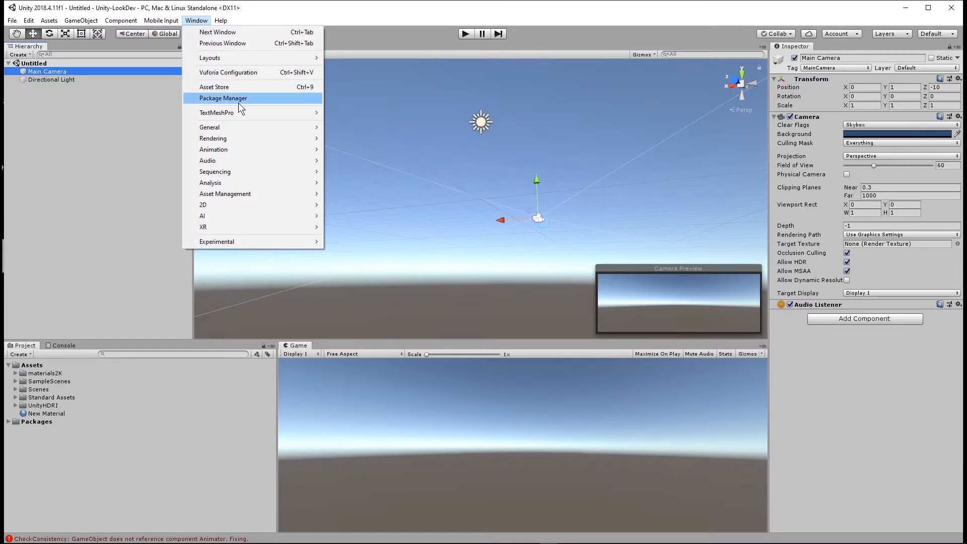
pyautogui.moveTo(240, 137)
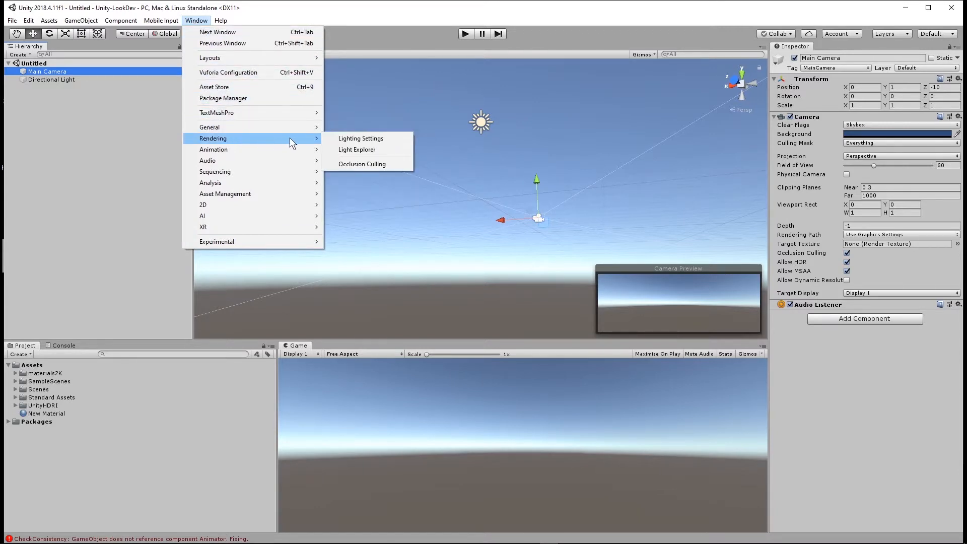
pyautogui.click(342, 139)
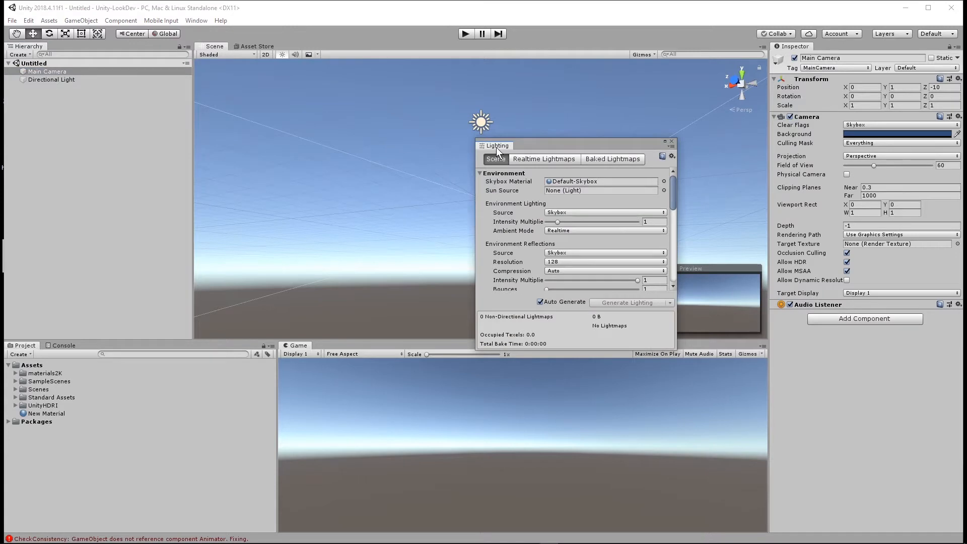
pyautogui.moveTo(497, 147); pyautogui.dragTo(760, 89)
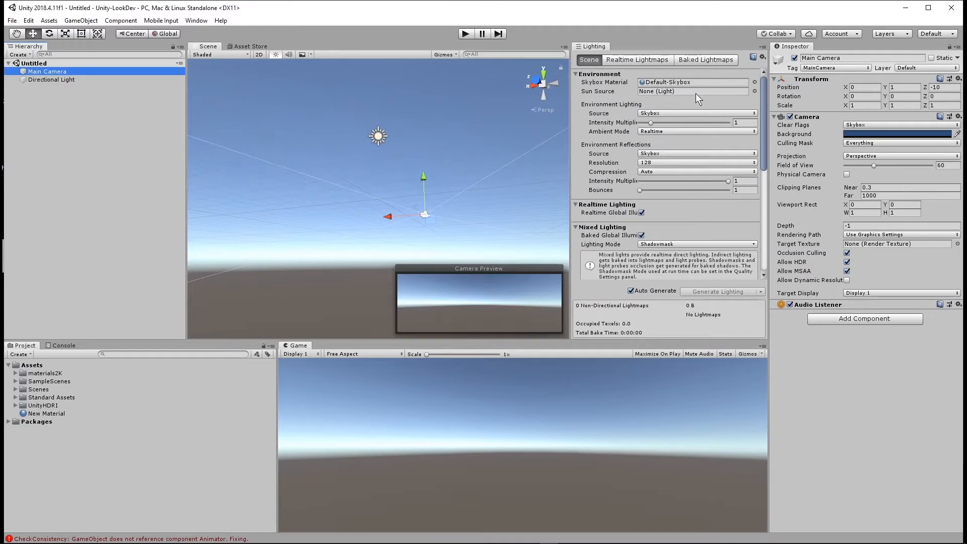
# Step: Assign New Material as the scene's Skybox Material in the Lighting environment settings
pyautogui.click(755, 82)
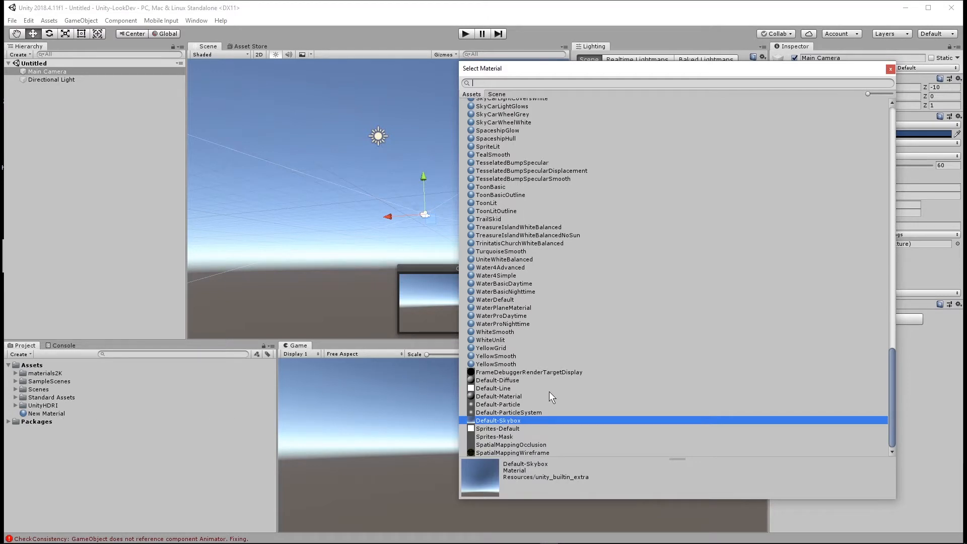
pyautogui.scroll(3, 549, 392)
pyautogui.scroll(20, 549, 392)
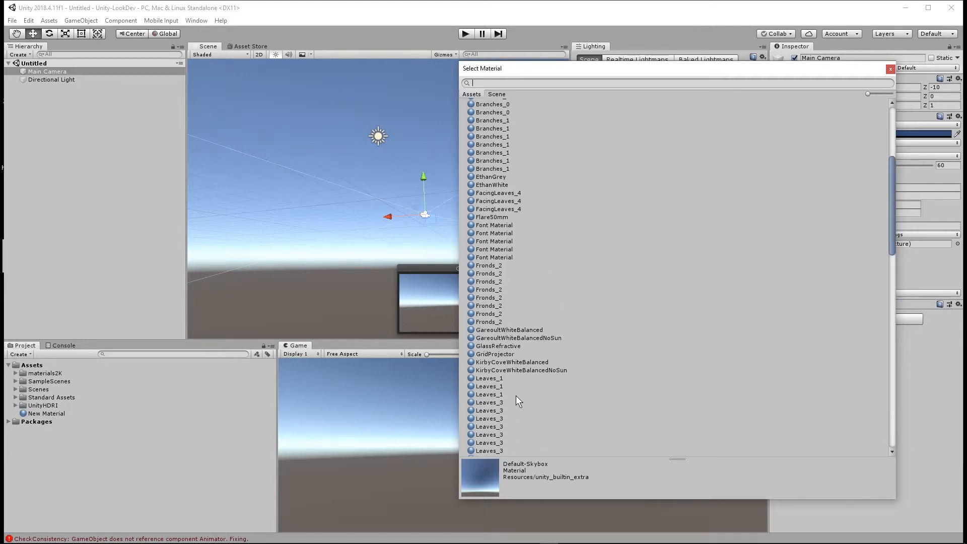
pyautogui.write('new')
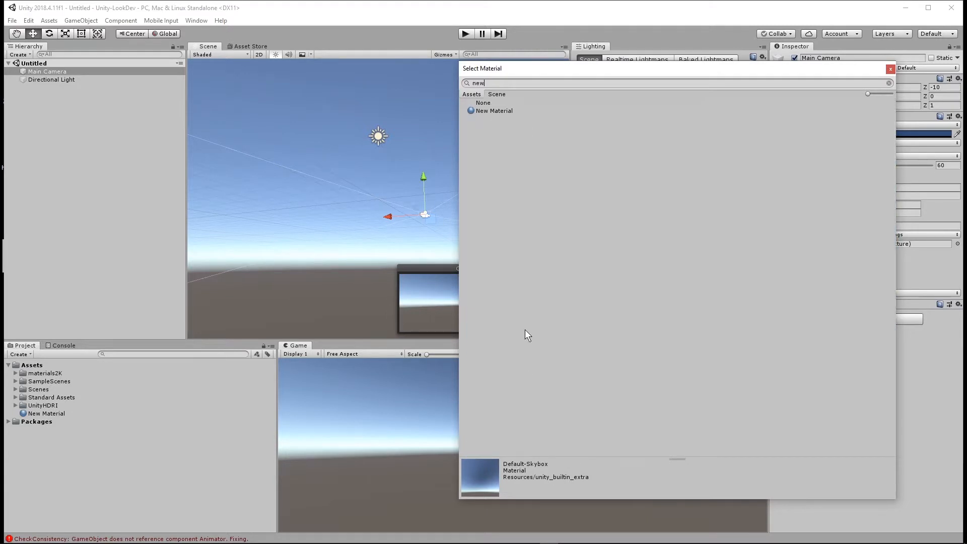
pyautogui.click(497, 110)
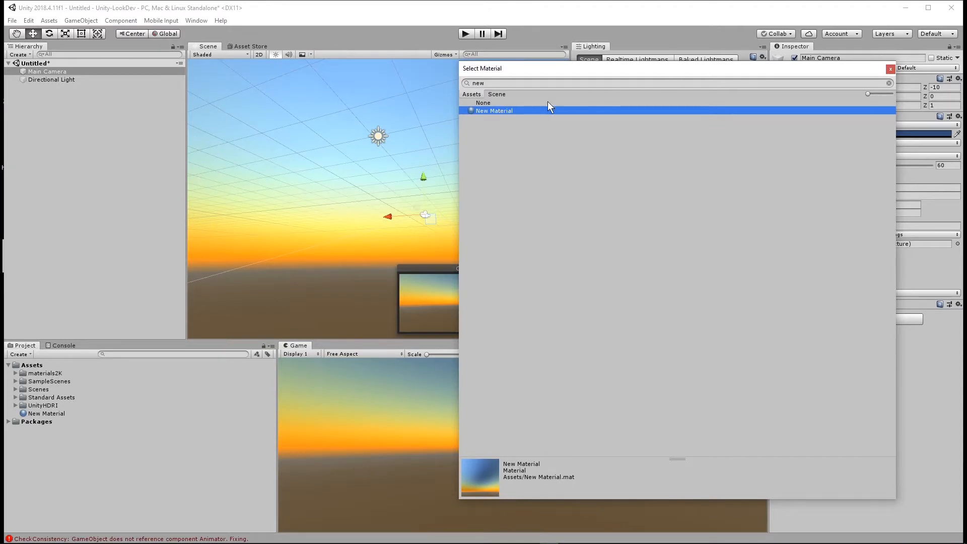
pyautogui.moveTo(684, 72); pyautogui.dragTo(654, 210)
pyautogui.click(864, 207)
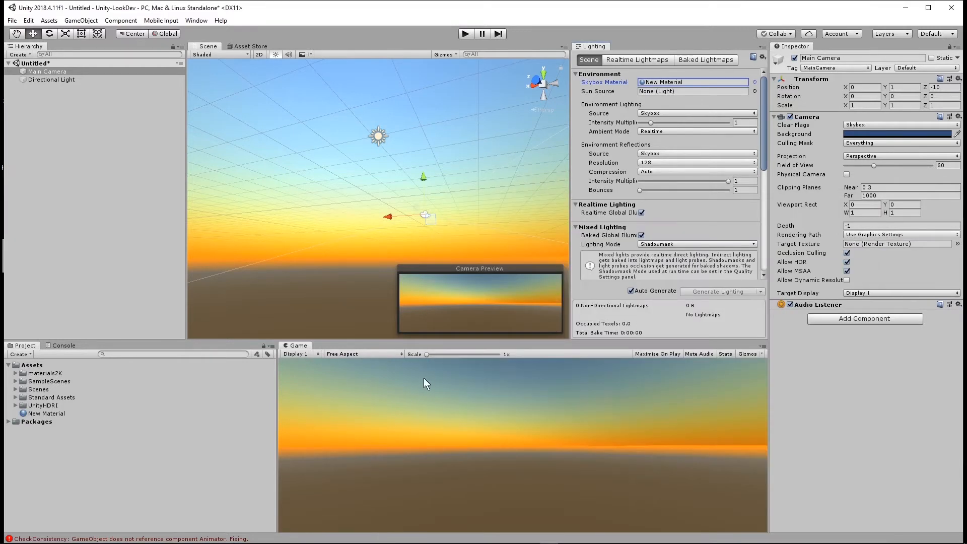
# Step: Try the Skybox/Panoramic shader on New Material, and switch it back to Skybox/Procedural
pyautogui.click(56, 413)
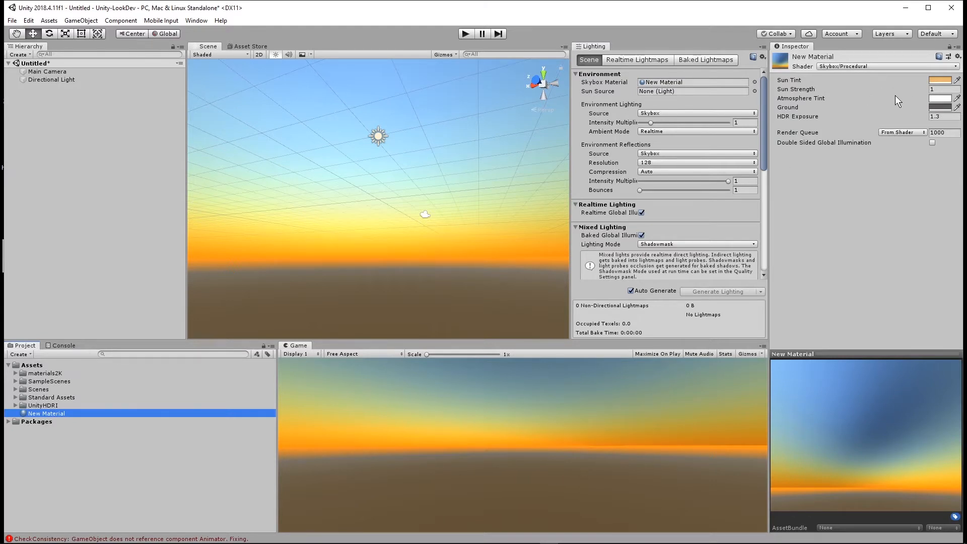
pyautogui.click(920, 66)
pyautogui.moveTo(902, 201)
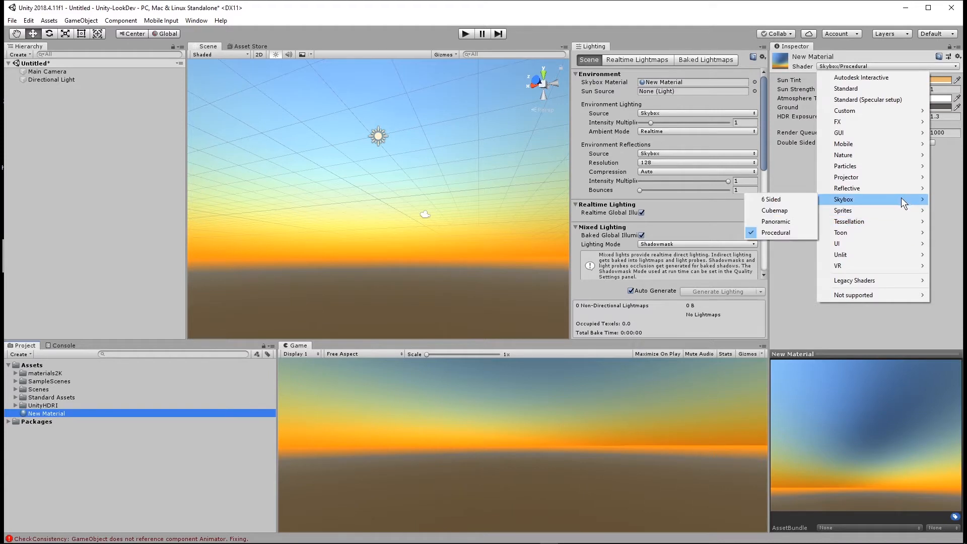
pyautogui.click(785, 222)
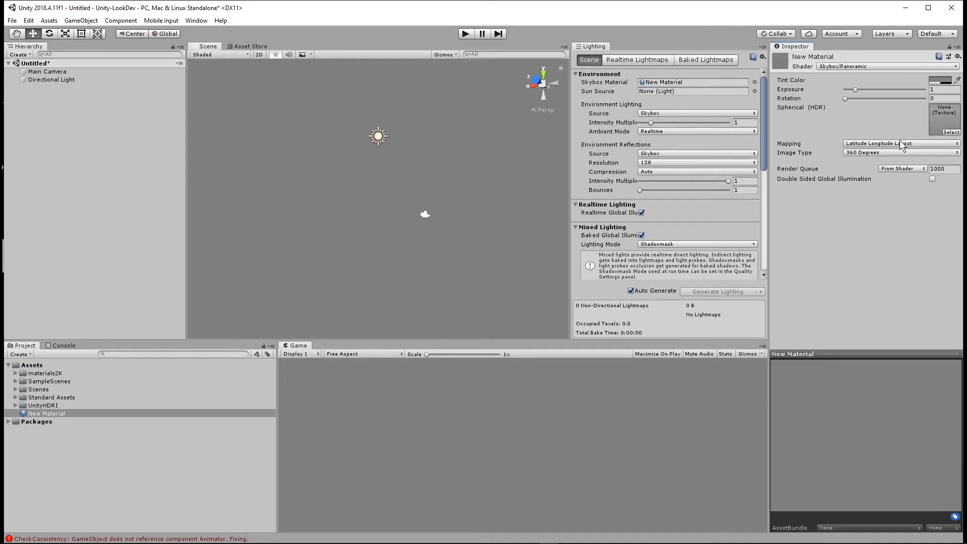
pyautogui.click(862, 66)
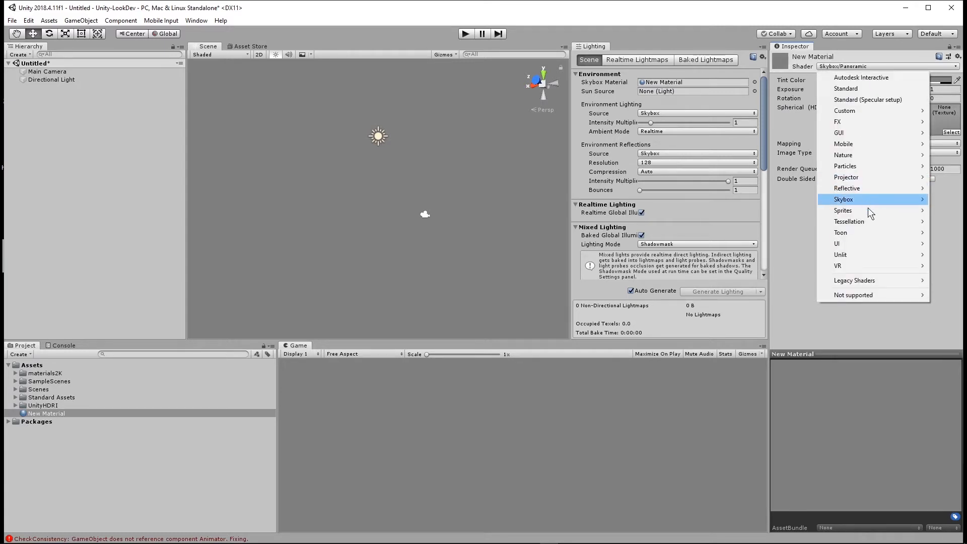
pyautogui.moveTo(870, 200)
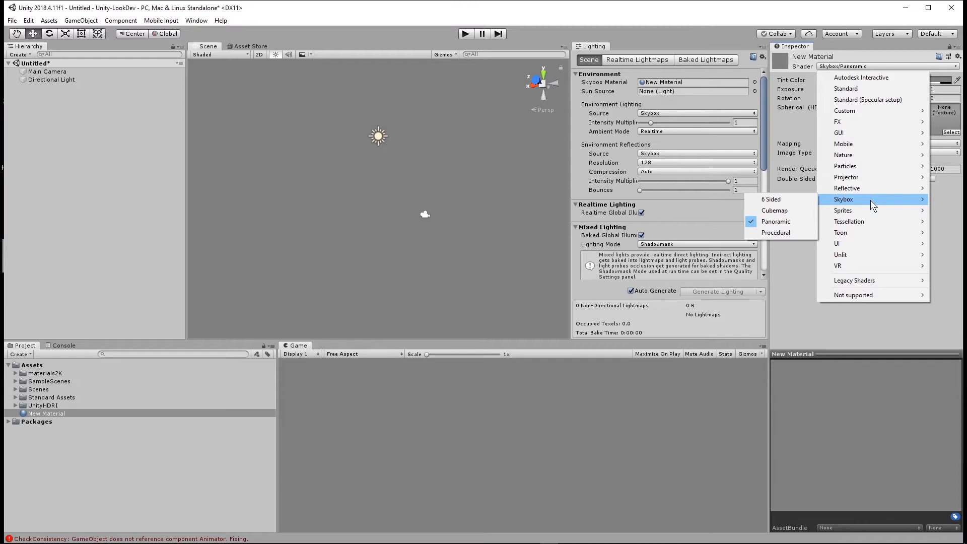
pyautogui.click(793, 235)
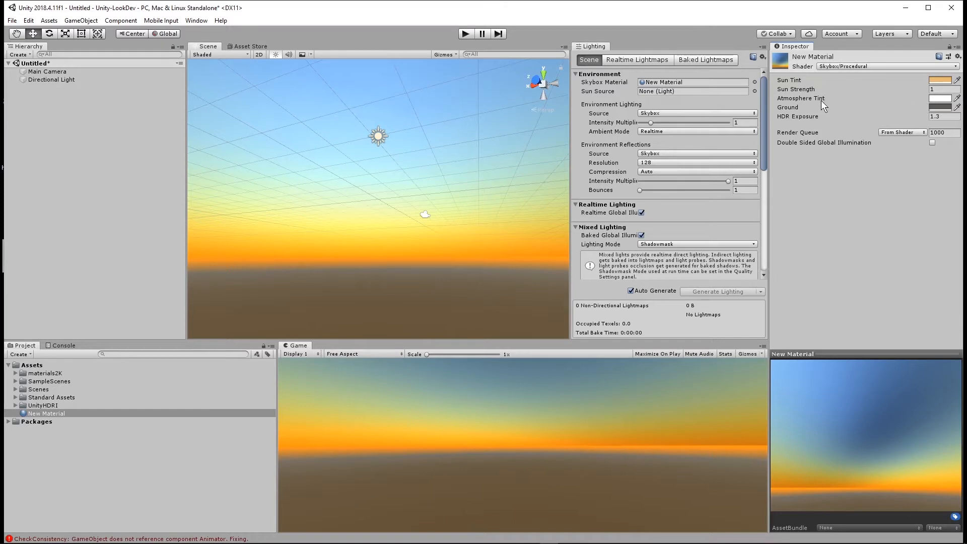
# Step: Set New Material's Atmosphere Tint to a muted grey-green, about A0B79E
pyautogui.click(939, 99)
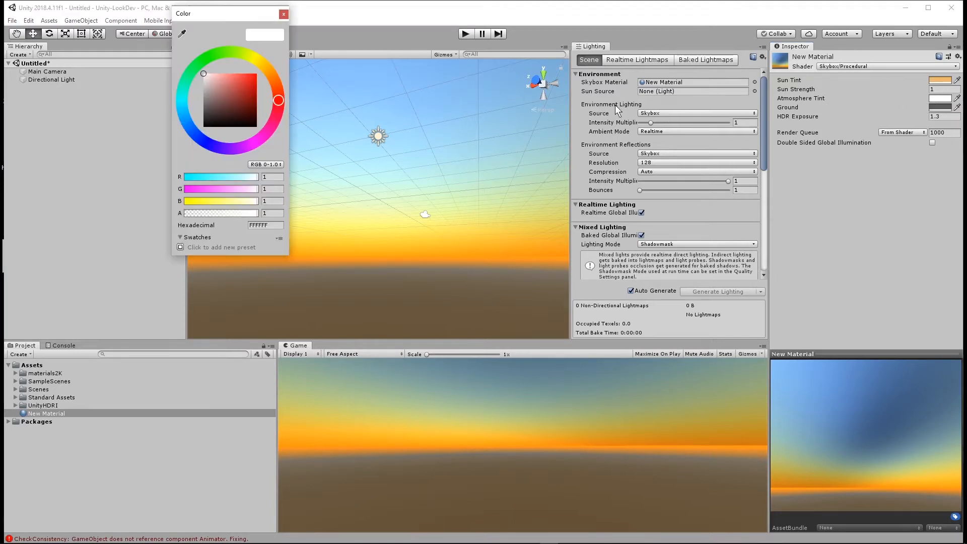
pyautogui.moveTo(244, 83)
pyautogui.mouseDown()
pyautogui.moveTo(234, 103)
pyautogui.moveTo(201, 95)
pyautogui.moveTo(217, 94)
pyautogui.moveTo(202, 96)
pyautogui.moveTo(192, 115)
pyautogui.moveTo(188, 72)
pyautogui.moveTo(175, 128)
pyautogui.moveTo(185, 77)
pyautogui.moveTo(179, 113)
pyautogui.moveTo(228, 98)
pyautogui.mouseUp()
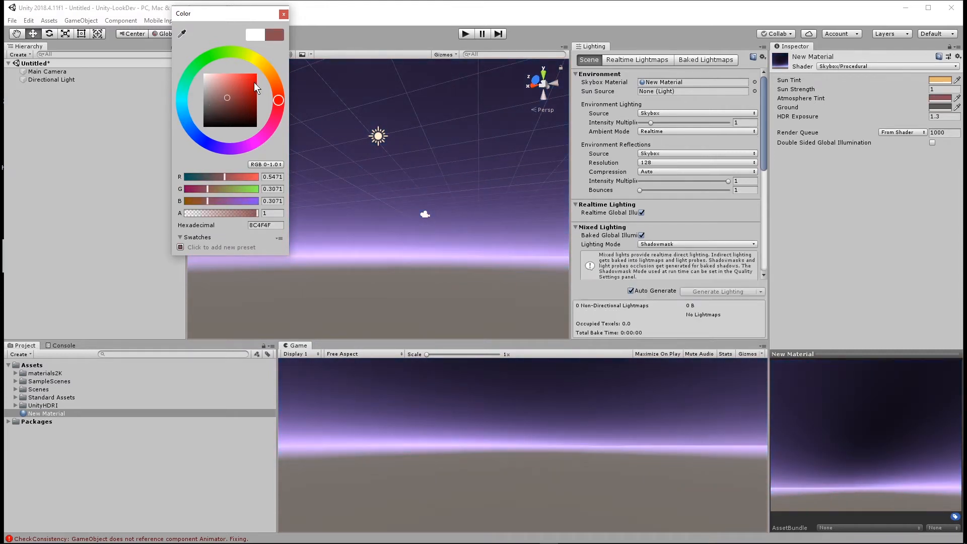
pyautogui.moveTo(261, 60)
pyautogui.mouseDown()
pyautogui.moveTo(207, 56)
pyautogui.moveTo(219, 54)
pyautogui.moveTo(220, 99)
pyautogui.moveTo(218, 75)
pyautogui.moveTo(210, 89)
pyautogui.mouseUp()
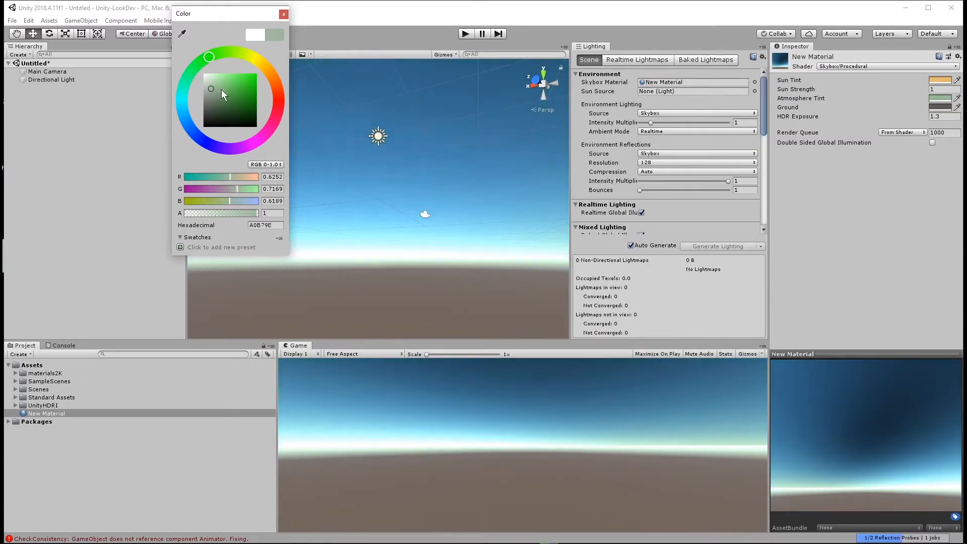
pyautogui.click(284, 14)
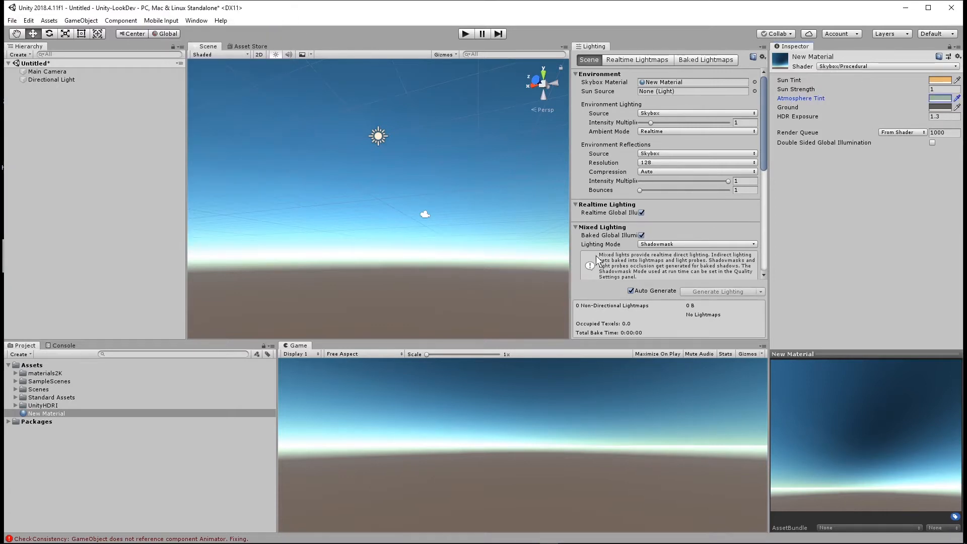
# Step: Set New Material's Ground color to black, 000000
pyautogui.click(940, 107)
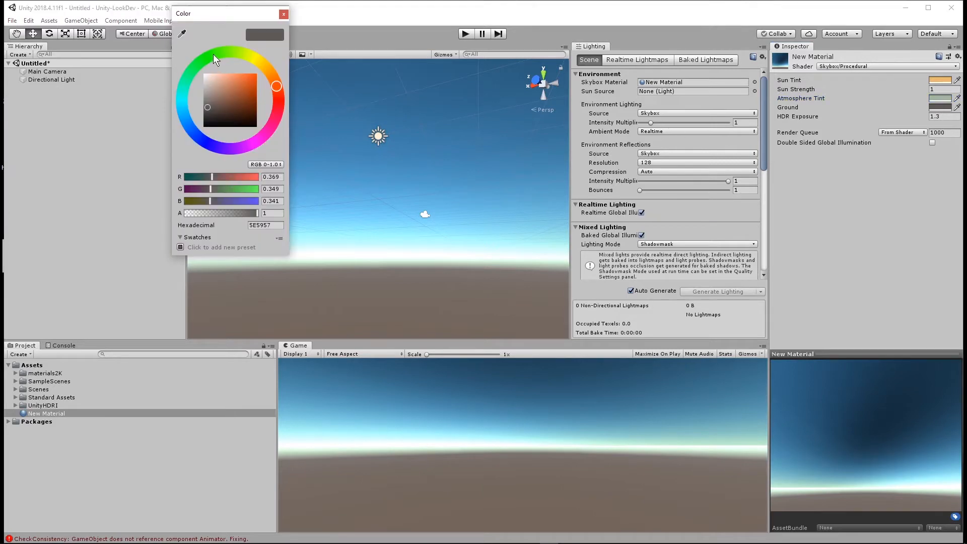
pyautogui.moveTo(213, 53); pyautogui.dragTo(191, 63)
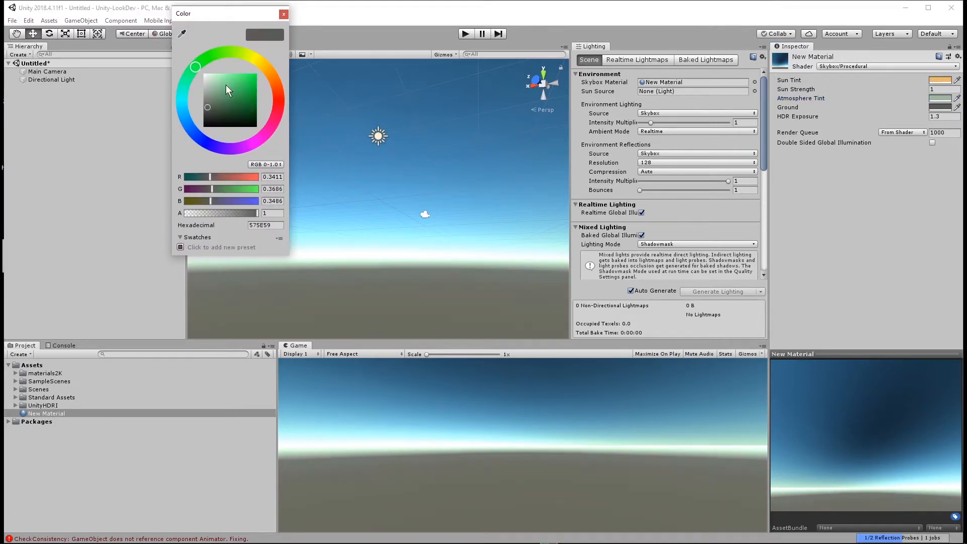
pyautogui.moveTo(228, 89); pyautogui.dragTo(219, 132)
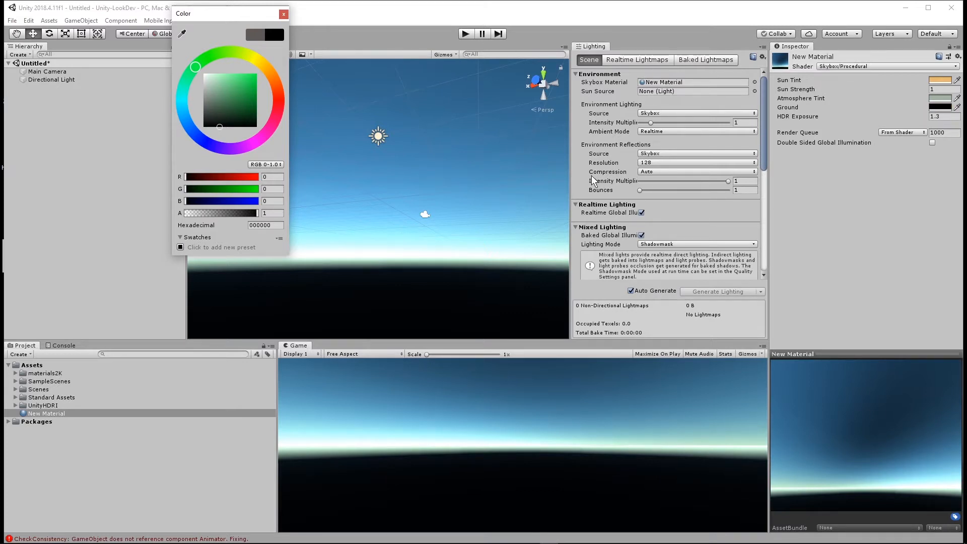
pyautogui.click(283, 14)
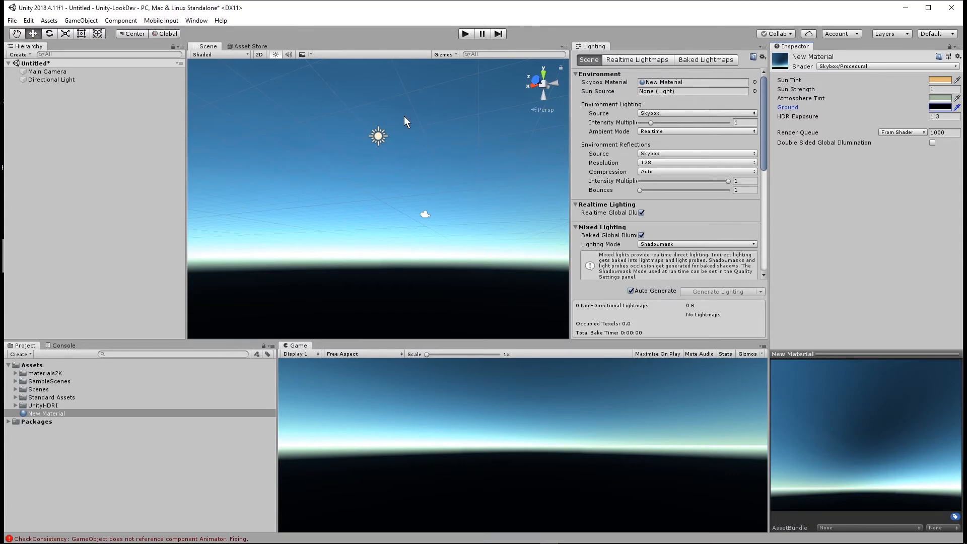
# Step: Bring the sun into view in the scene and set New Material's Sun Tint to light yellow, about E9E171
pyautogui.keyDown('alt'); pyautogui.moveTo(386, 129); pyautogui.dragTo(337, 85); pyautogui.keyUp('alt')
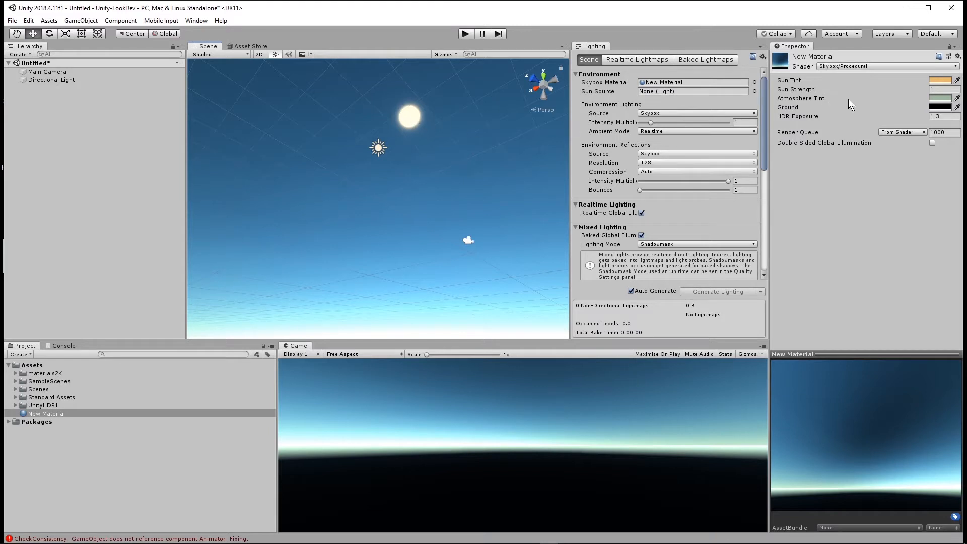
pyautogui.click(940, 81)
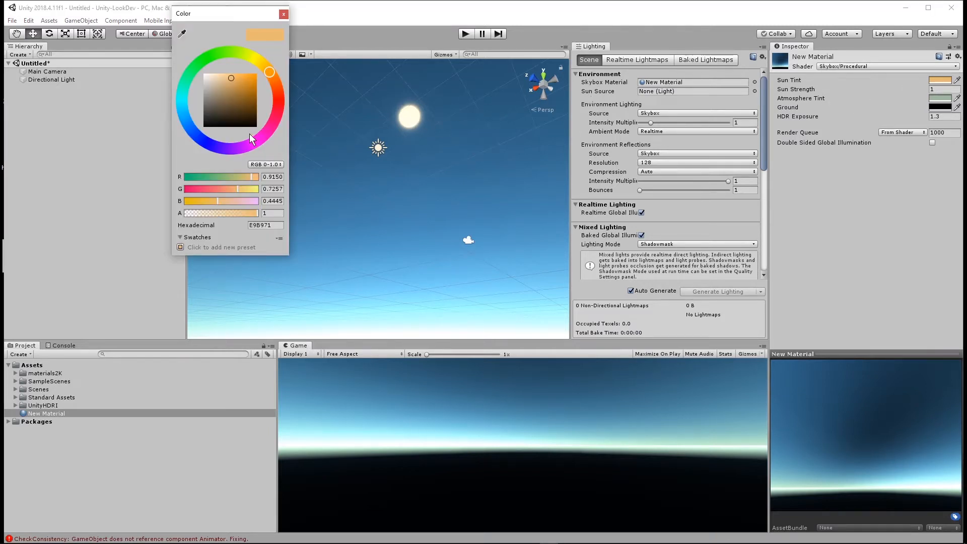
pyautogui.moveTo(256, 144); pyautogui.dragTo(256, 63)
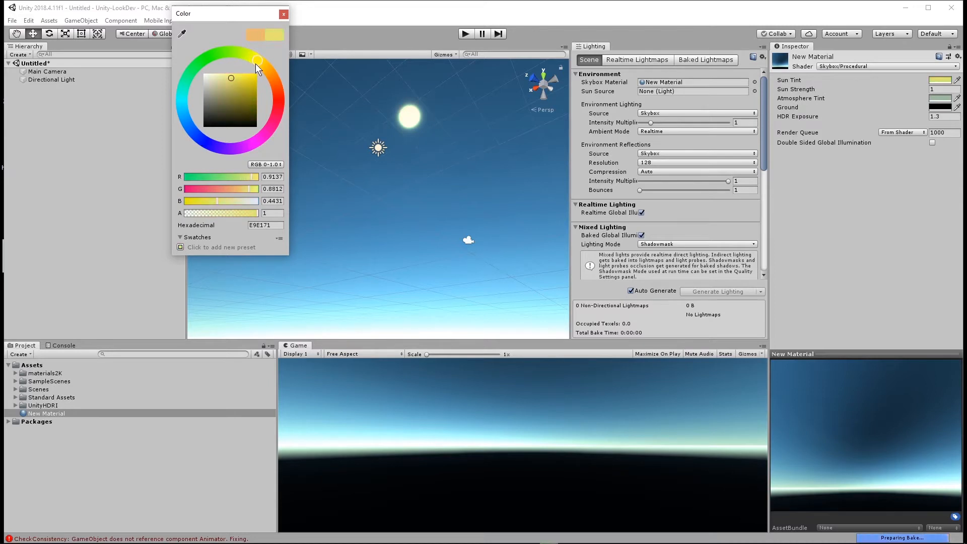
pyautogui.click(284, 15)
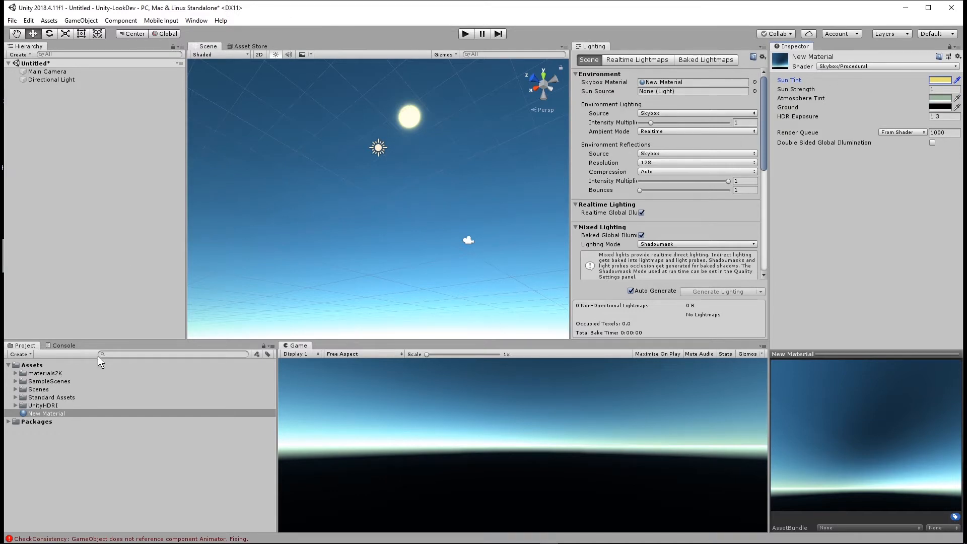
# Step: Expand the UnityHDRI and KirbyCove folders, select the KirbyCoveWhiteBalancedNoSun material and inspect its preview from different angles
pyautogui.click(14, 412)
pyautogui.click(16, 405)
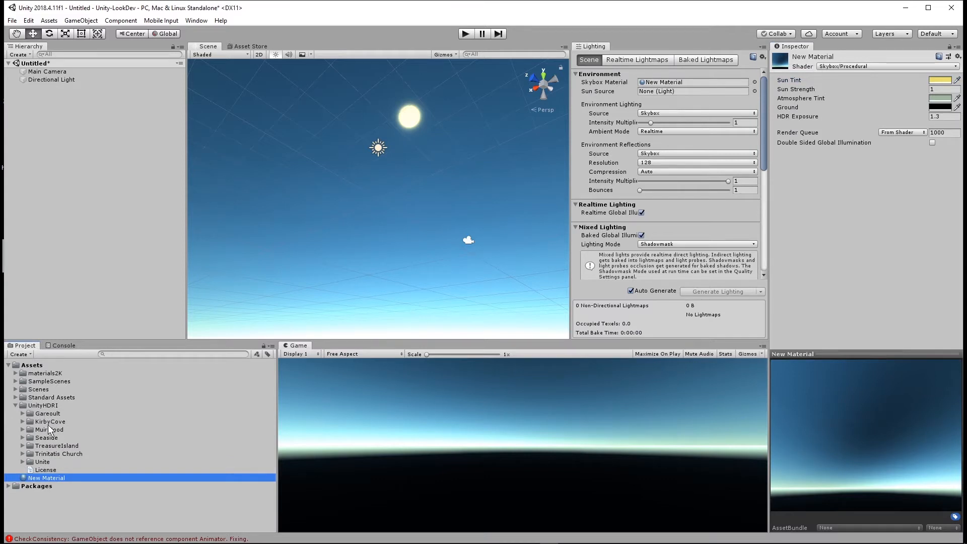
pyautogui.click(21, 422)
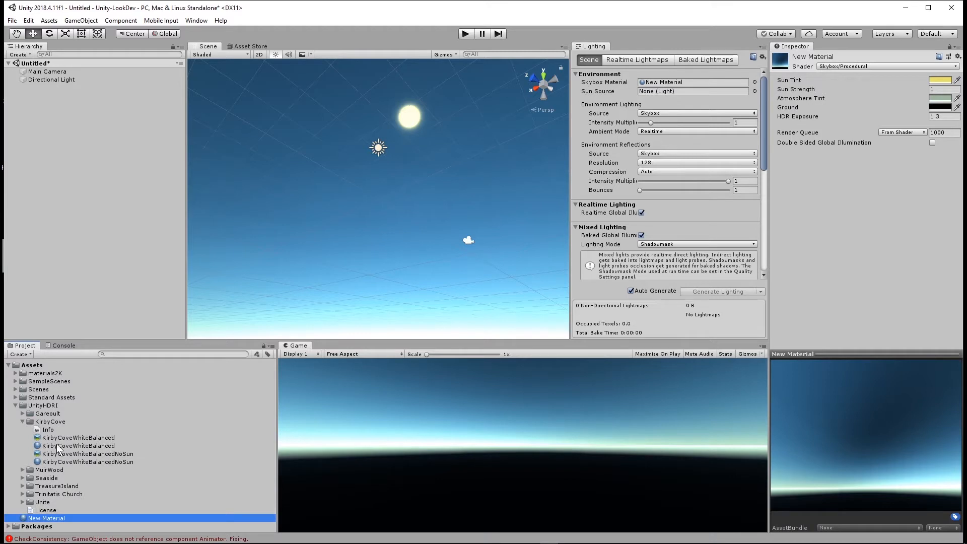
pyautogui.click(59, 462)
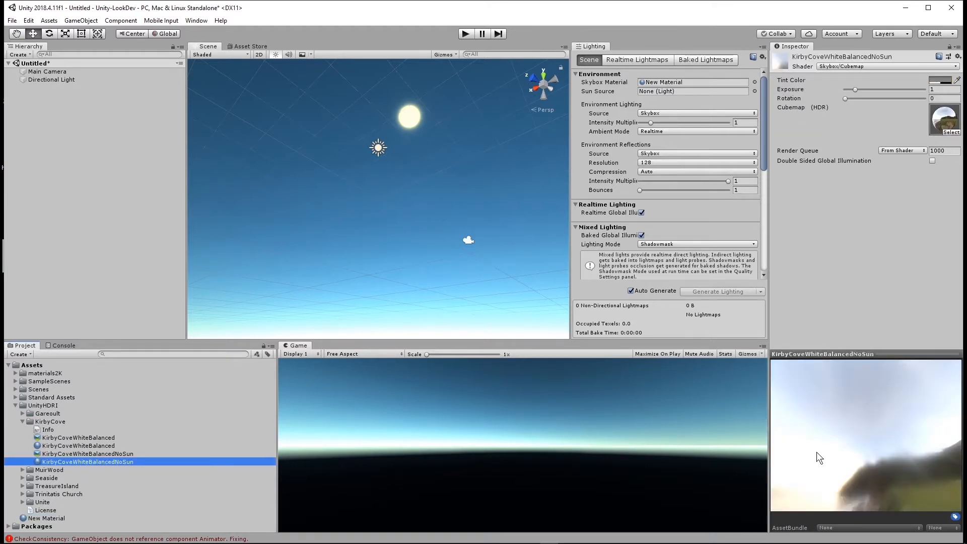
pyautogui.moveTo(857, 436); pyautogui.dragTo(812, 455)
pyautogui.moveTo(881, 437)
pyautogui.mouseDown()
pyautogui.moveTo(781, 443)
pyautogui.moveTo(877, 449)
pyautogui.mouseUp()
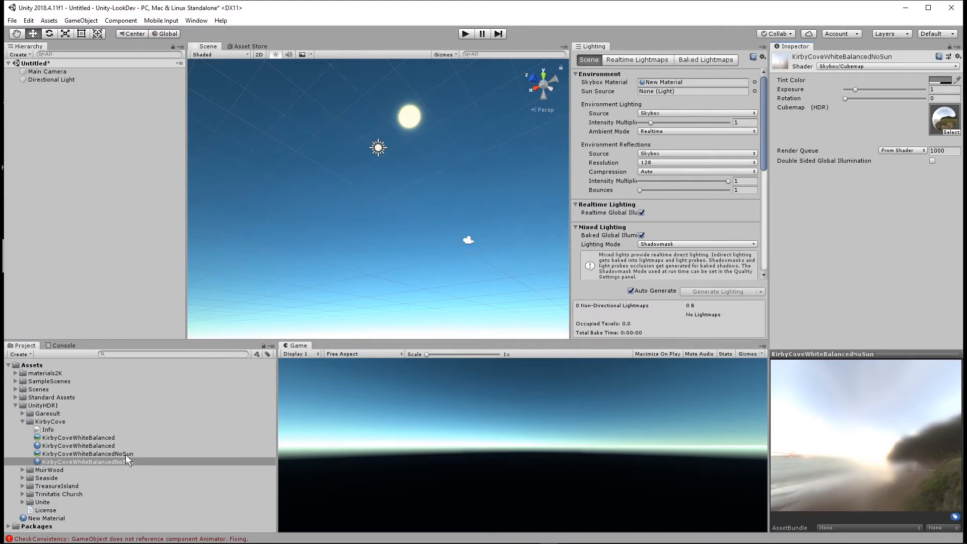
# Step: Assign the KirbyCoveWhiteBalancedNoSun material as the scene's Skybox Material and look around the environment in the Scene view
pyautogui.moveTo(114, 461); pyautogui.dragTo(699, 78)
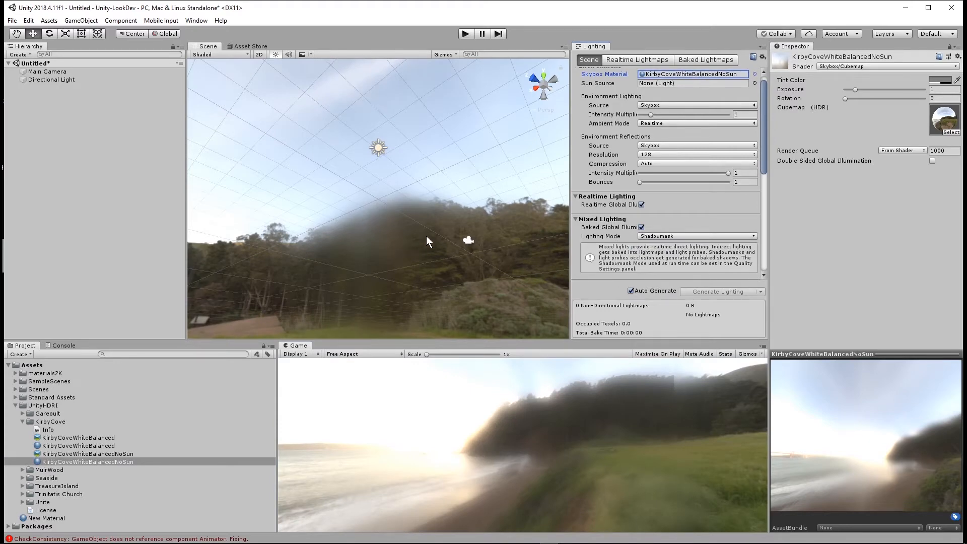
pyautogui.keyDown('alt'); pyautogui.moveTo(305, 211); pyautogui.dragTo(503, 270); pyautogui.keyUp('alt')
pyautogui.click(348, 259)
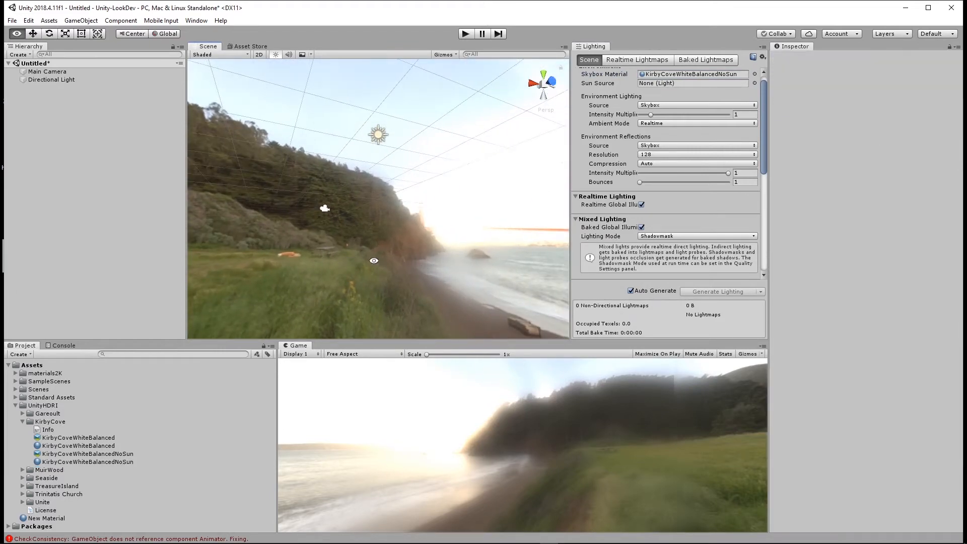
# Step: Assign the MuirWoodWhiteBalanced material from the MuirWood folder as the scene's skybox and look around the forest environment in the Scene view
pyautogui.keyDown('alt'); pyautogui.moveTo(384, 260); pyautogui.dragTo(507, 265); pyautogui.keyUp('alt')
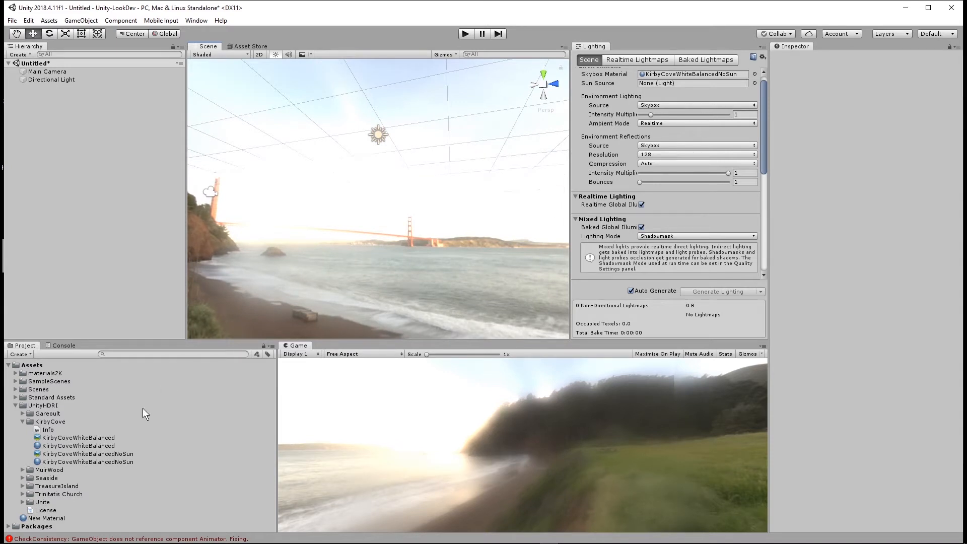
pyautogui.click(21, 469)
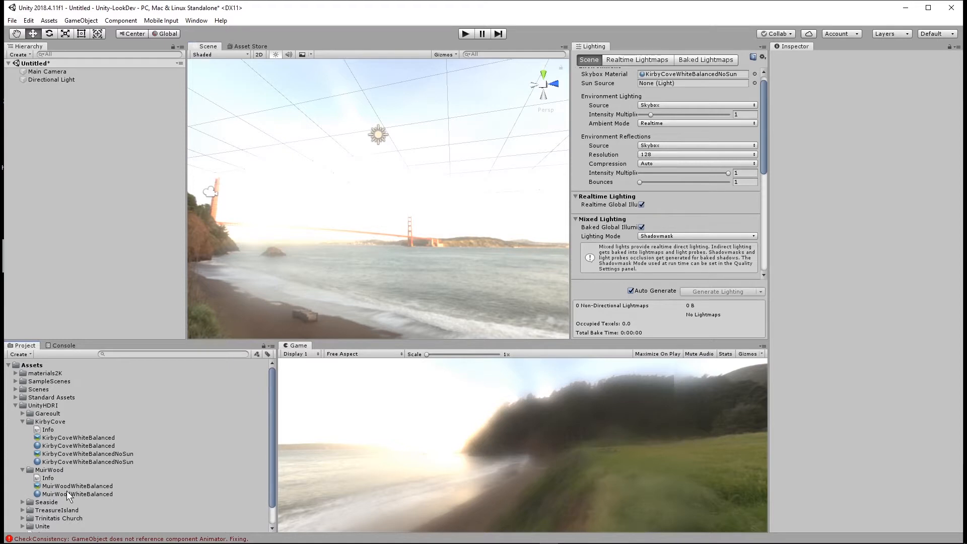
pyautogui.moveTo(66, 490); pyautogui.dragTo(445, 194)
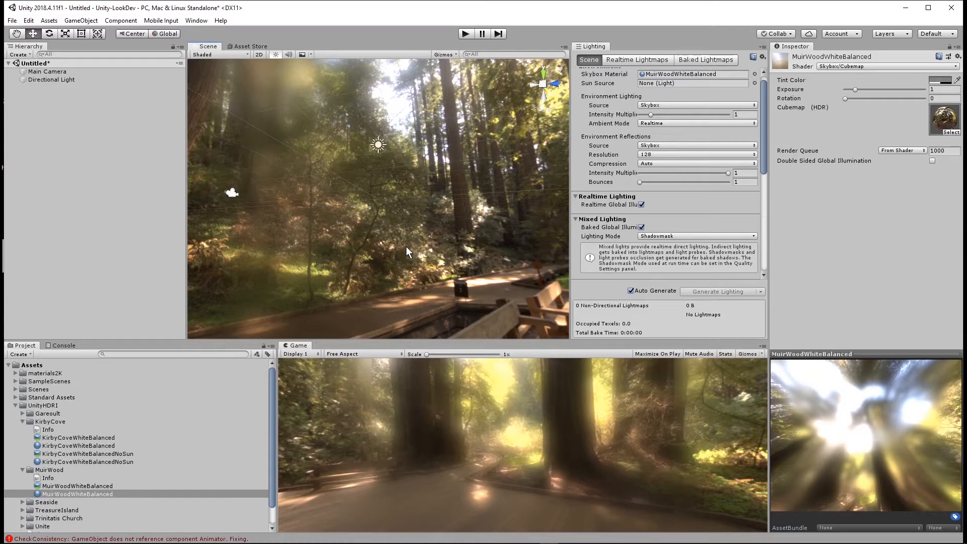
pyautogui.moveTo(401, 244); pyautogui.dragTo(545, 289, button='right')
pyautogui.keyDown('alt'); pyautogui.moveTo(544, 289); pyautogui.dragTo(555, 279); pyautogui.keyUp('alt')
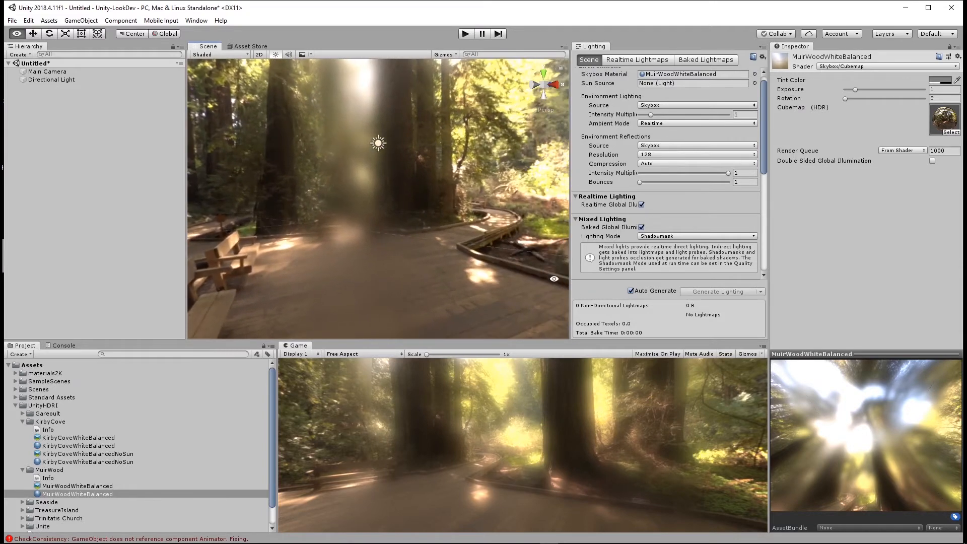
pyautogui.keyDown('alt'); pyautogui.moveTo(434, 234); pyautogui.dragTo(351, 285); pyautogui.keyUp('alt')
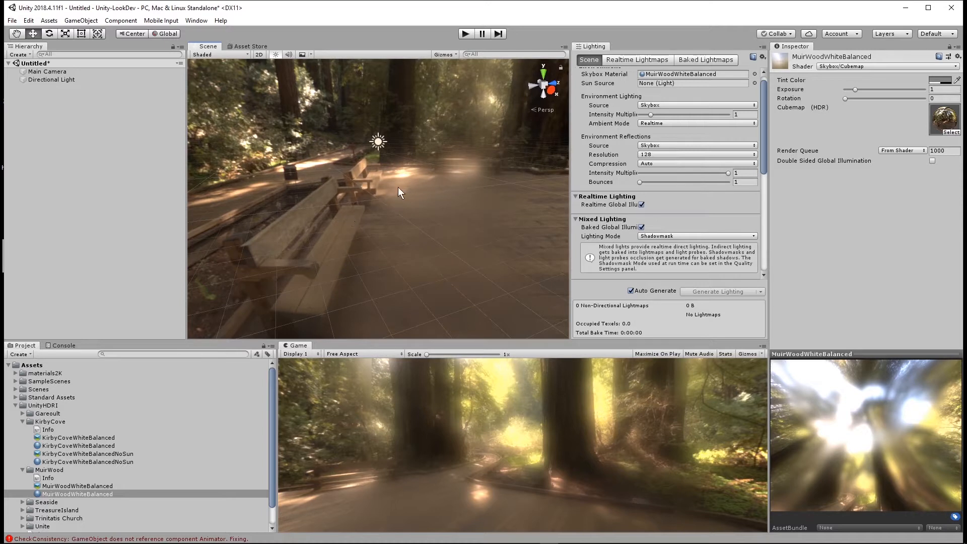
# Step: Set the scene lighting's Sun Source to the Directional Light
pyautogui.click(754, 83)
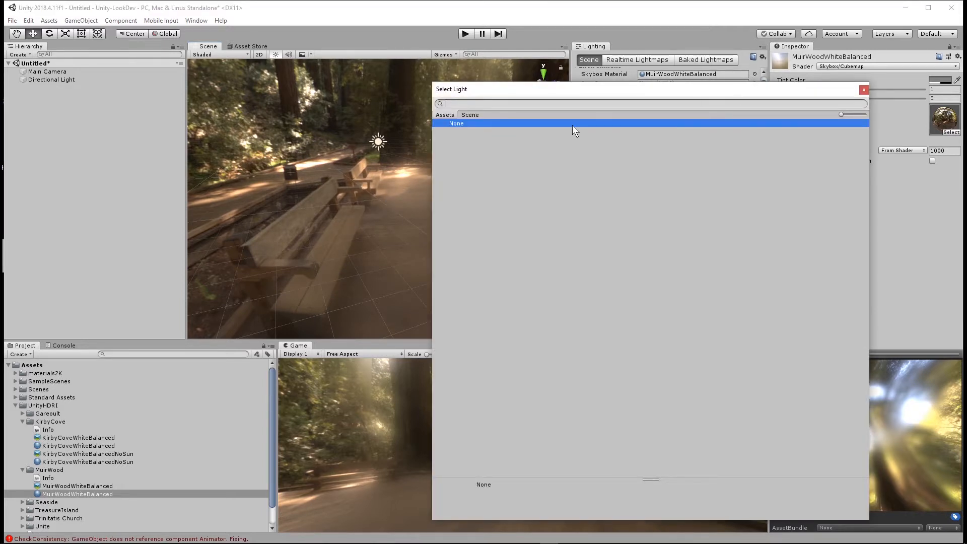
pyautogui.click(470, 115)
pyautogui.doubleClick(481, 130)
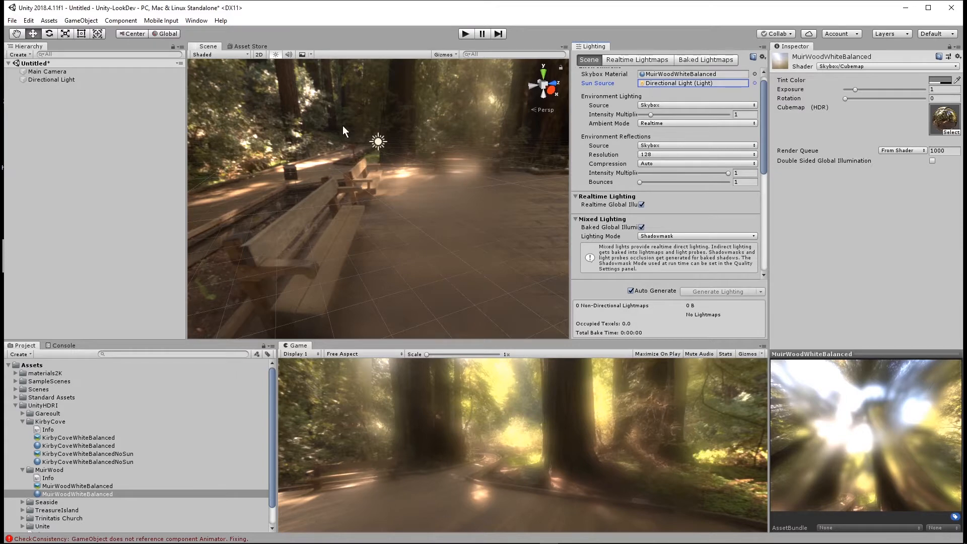
# Step: Rotate the Directional Light to about X 51.6, Y -212.3, Z -155.7 to match the bright sun area of the forest skybox
pyautogui.click(65, 80)
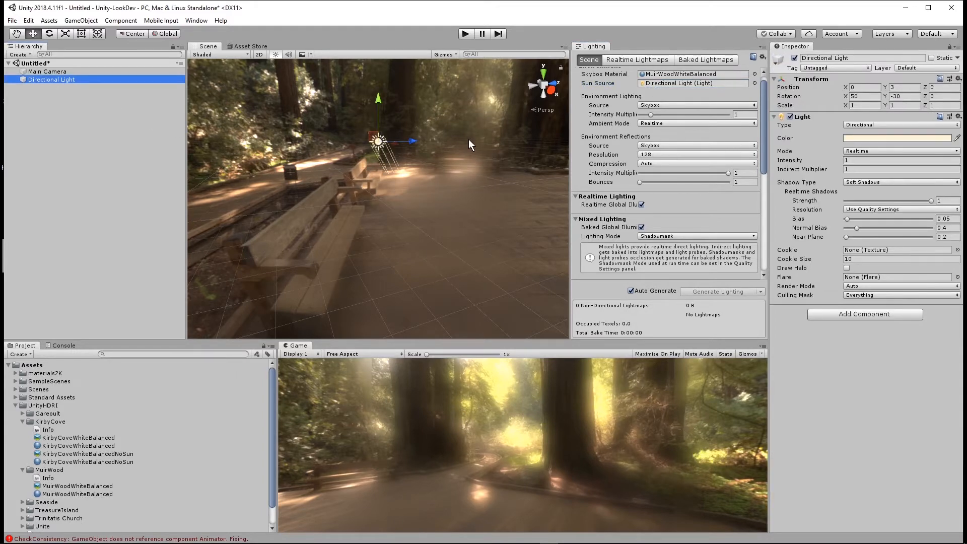
pyautogui.moveTo(470, 140); pyautogui.dragTo(516, 79, button='right')
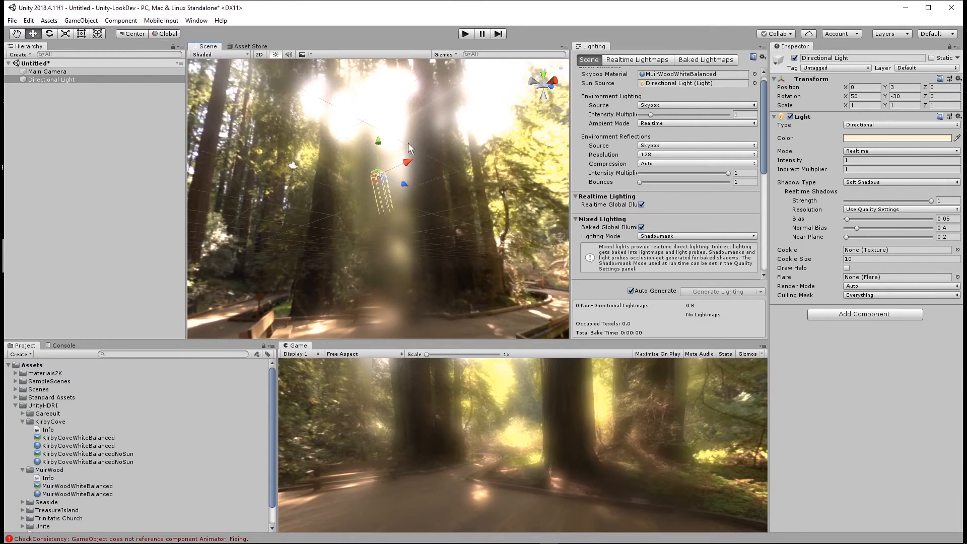
pyautogui.click(48, 33)
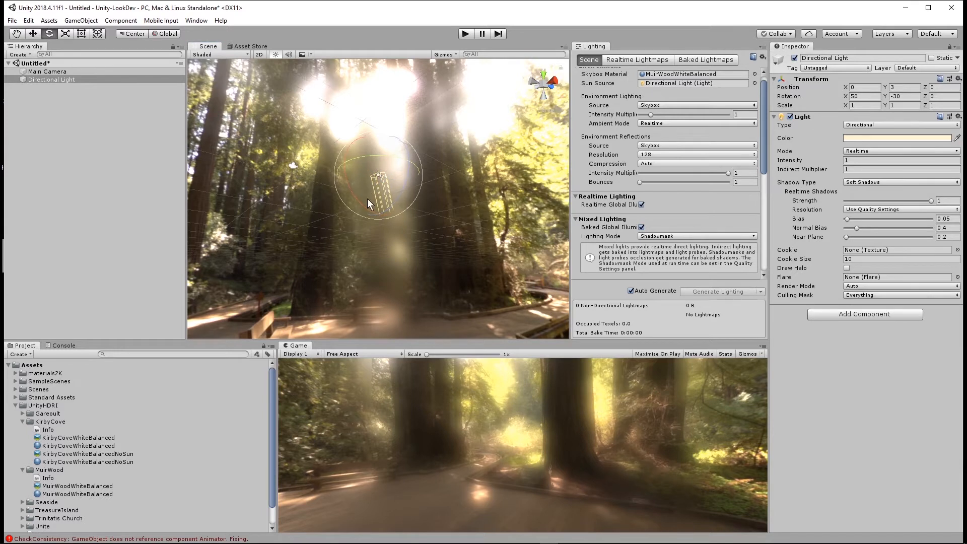
pyautogui.moveTo(358, 195); pyautogui.dragTo(318, 98)
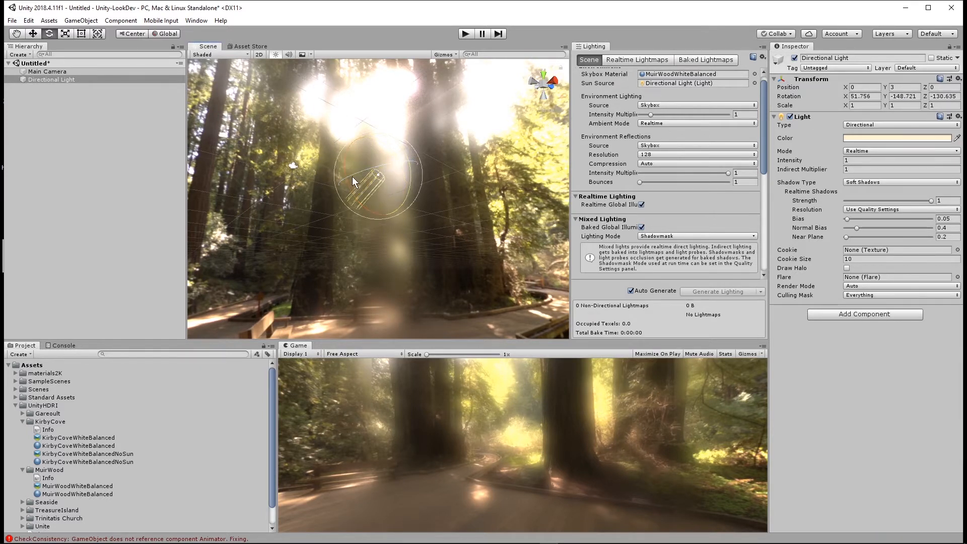
pyautogui.moveTo(352, 176); pyautogui.dragTo(493, 160)
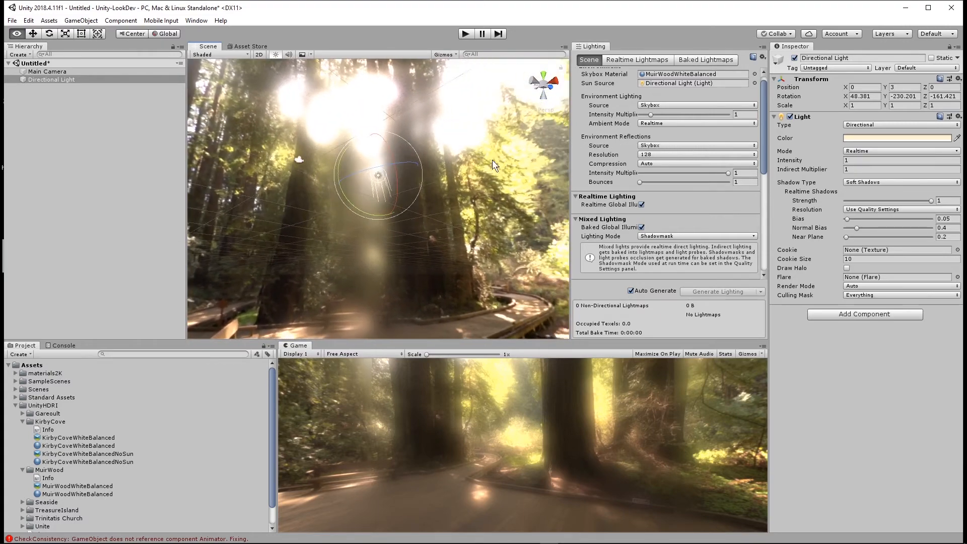
pyautogui.moveTo(395, 162)
pyautogui.mouseDown()
pyautogui.moveTo(374, 161)
pyautogui.moveTo(382, 165)
pyautogui.mouseUp()
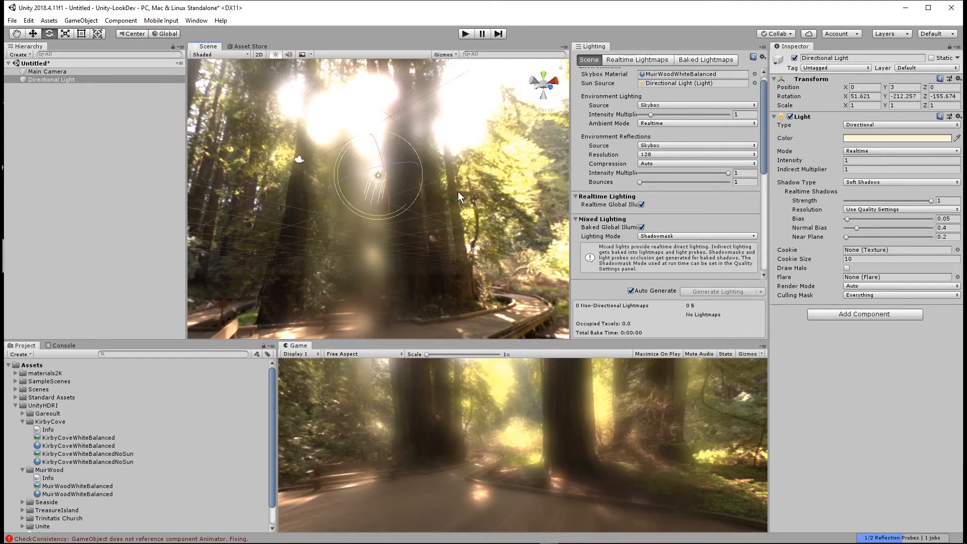
pyautogui.keyDown('alt'); pyautogui.moveTo(458, 191); pyautogui.dragTo(487, 203); pyautogui.keyUp('alt')
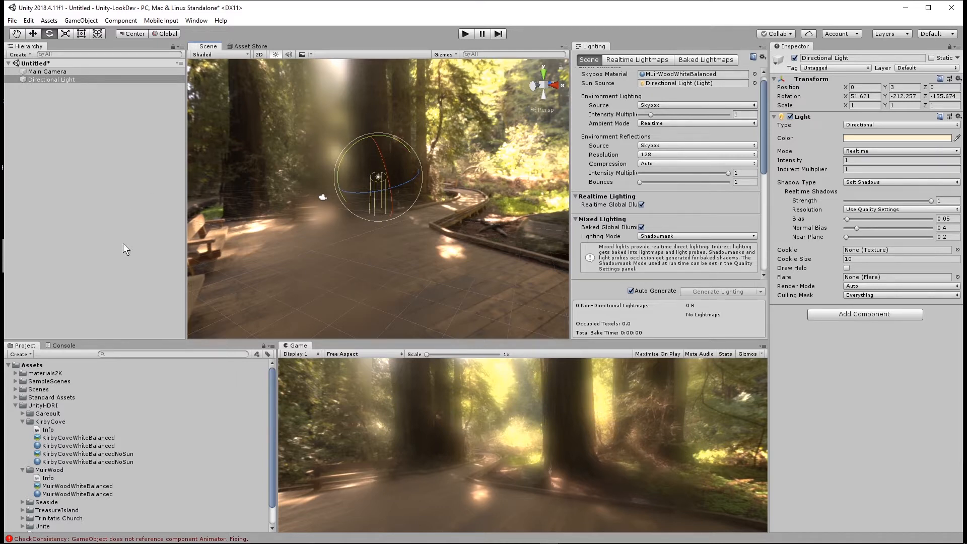
# Step: Narrow the Project panel to widen the Game view, and open the Package Manager as a floating window over the scene
pyautogui.moveTo(275, 354); pyautogui.dragTo(178, 354)
pyautogui.click(165, 293)
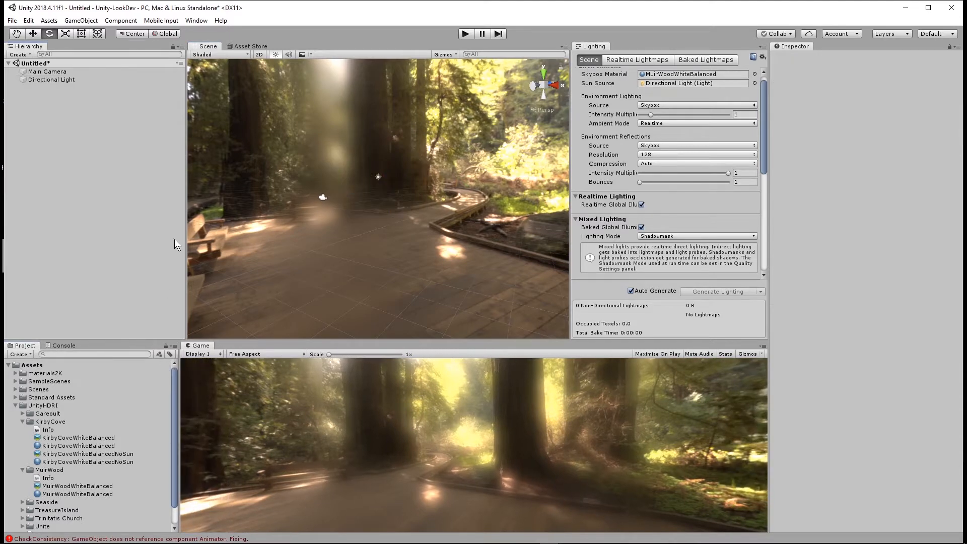
pyautogui.click(197, 22)
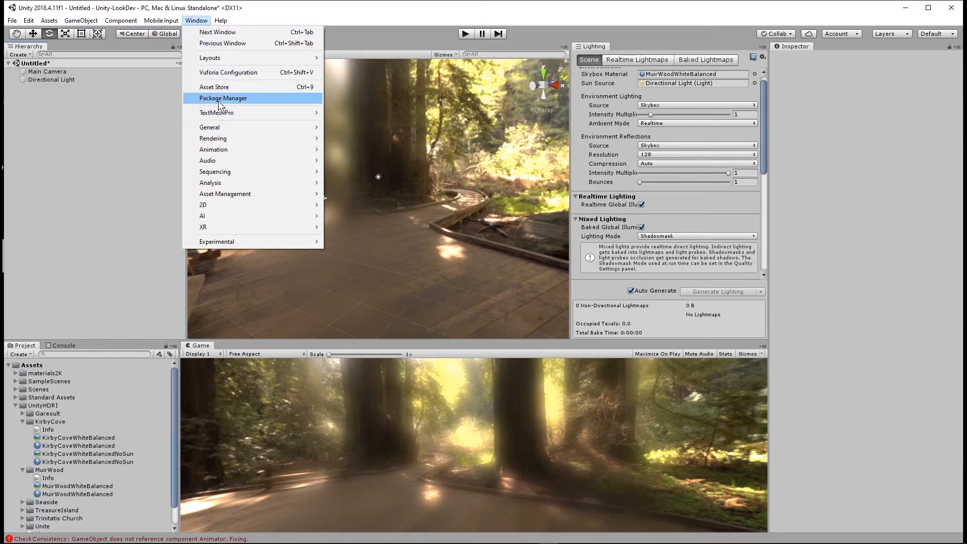
pyautogui.click(249, 97)
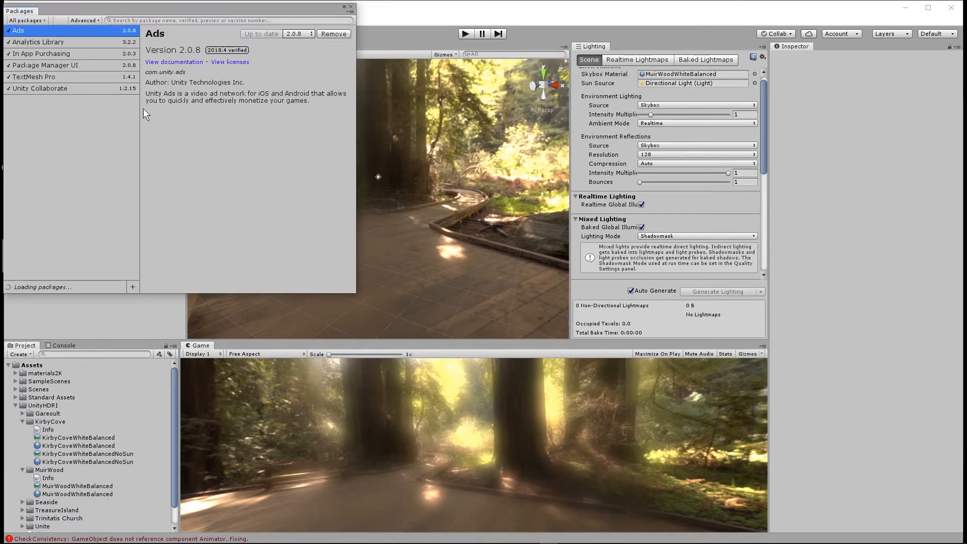
pyautogui.moveTo(162, 7); pyautogui.dragTo(208, 62)
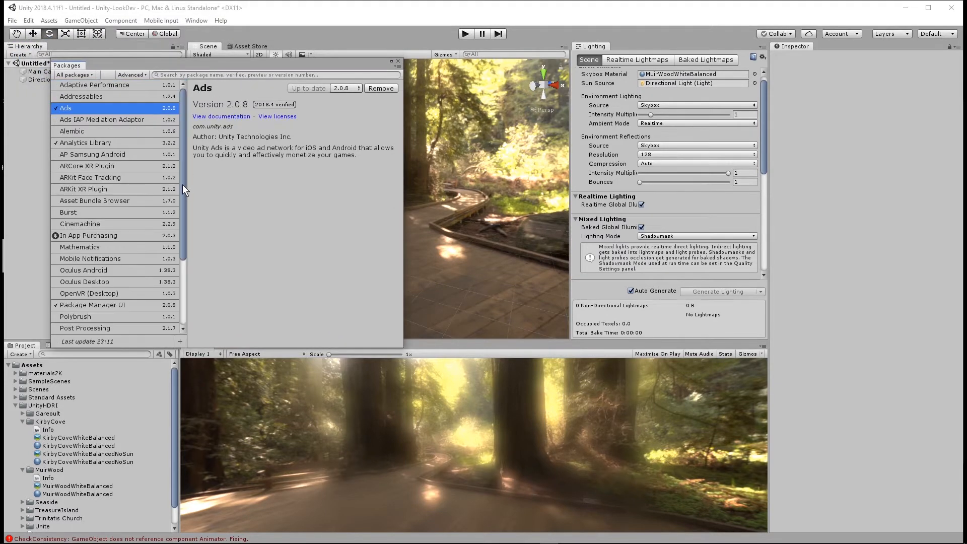
# Step: Install the ProBuilder 4.1.0 and Post Processing 2.1.7 packages
pyautogui.moveTo(182, 180); pyautogui.dragTo(176, 246)
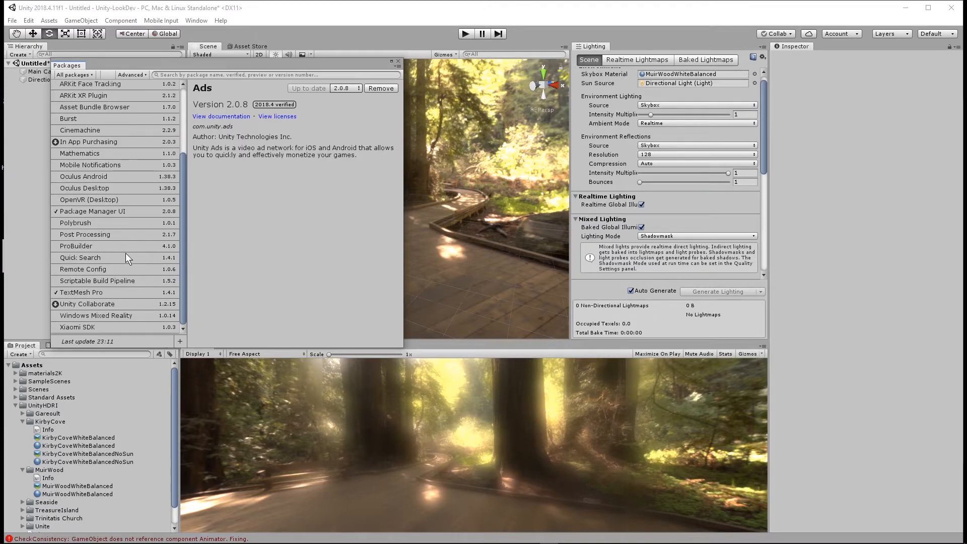
pyautogui.click(78, 245)
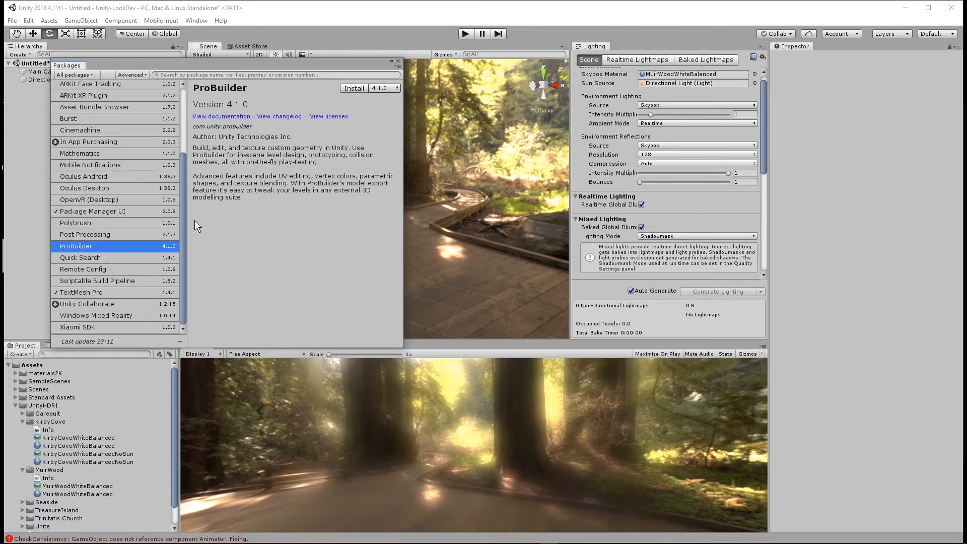
pyautogui.click(352, 89)
pyautogui.click(115, 234)
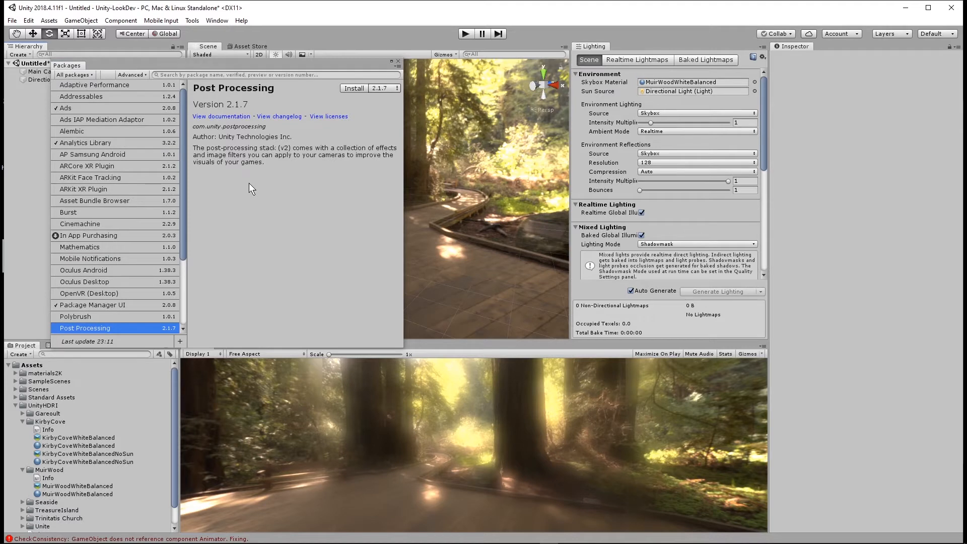
pyautogui.click(356, 89)
# Step: Enable preview packages, install ProGrids 3.0.3 preview and close the Package Manager
pyautogui.click(141, 75)
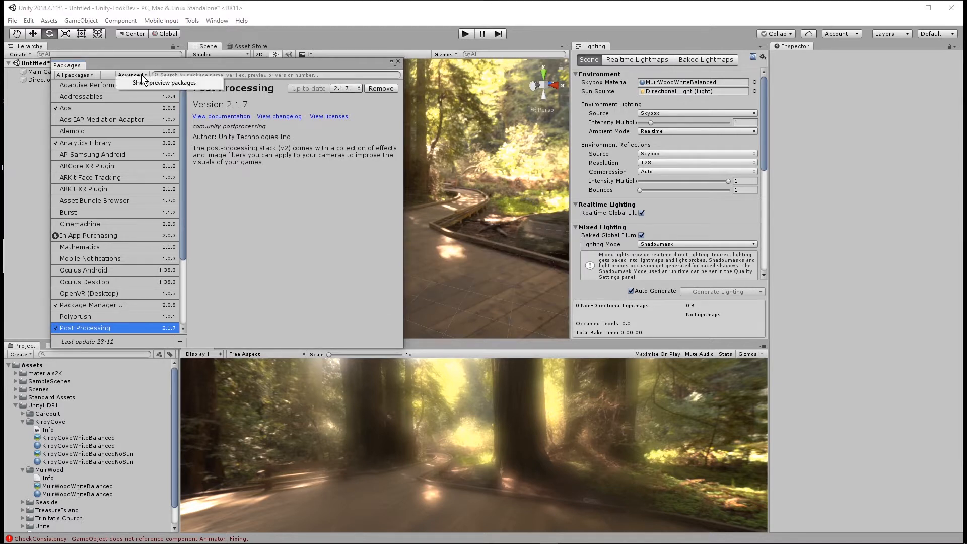
pyautogui.click(172, 83)
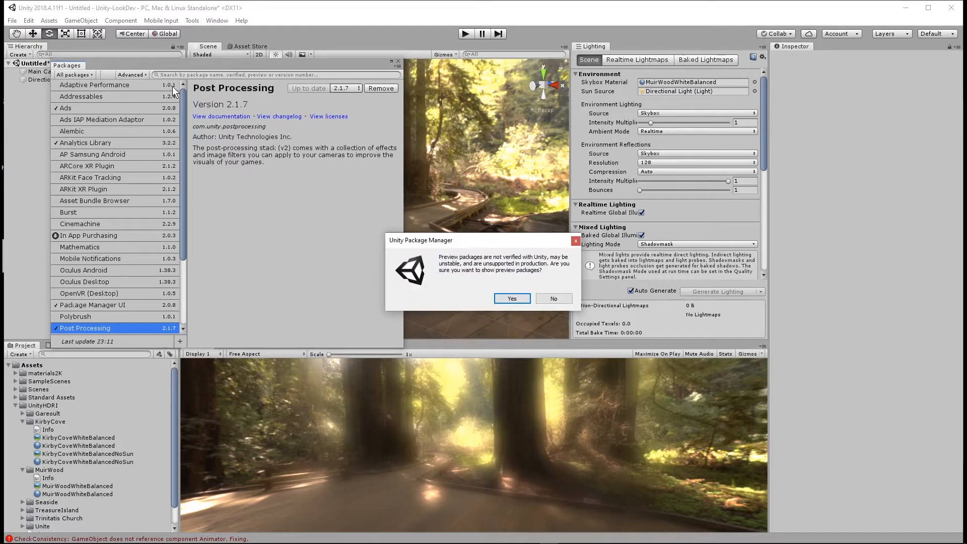
pyautogui.click(512, 300)
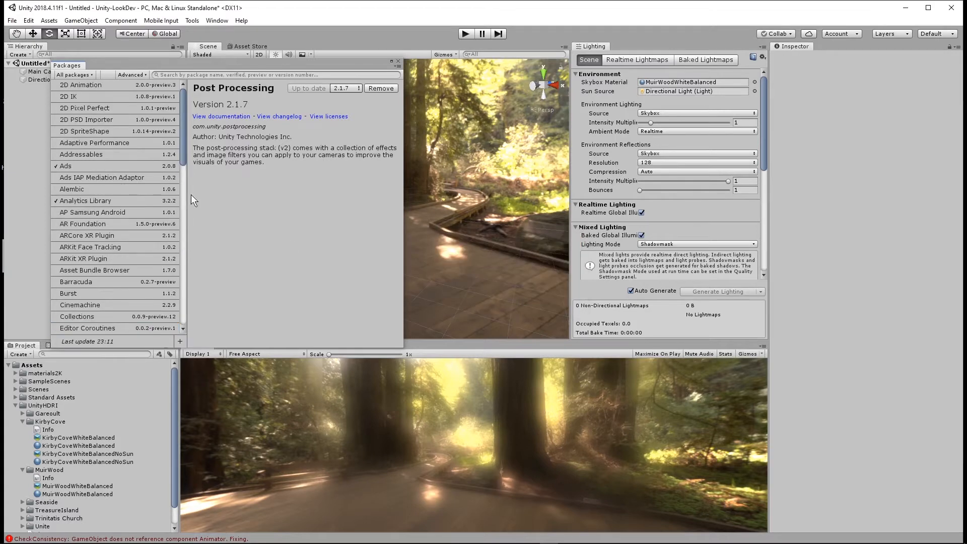
pyautogui.moveTo(183, 158); pyautogui.dragTo(173, 271)
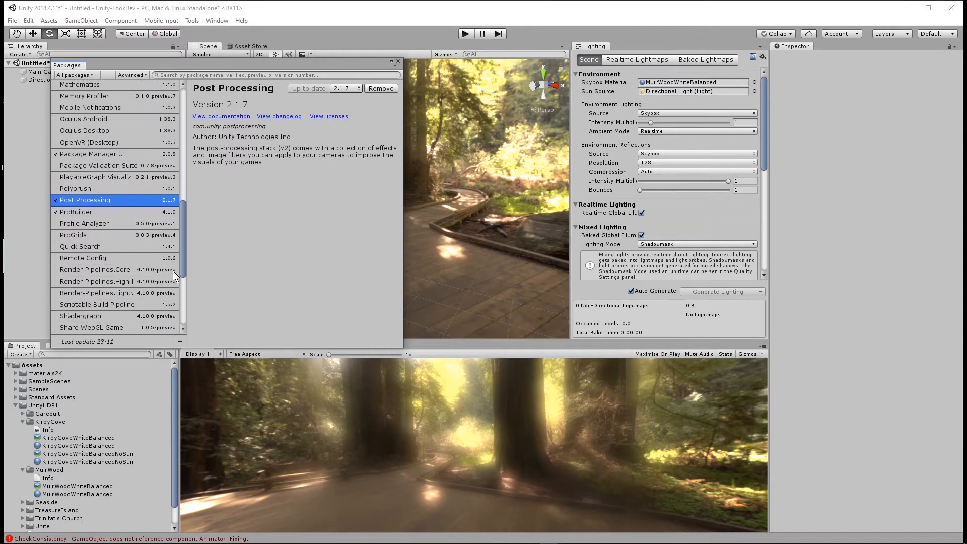
pyautogui.click(138, 235)
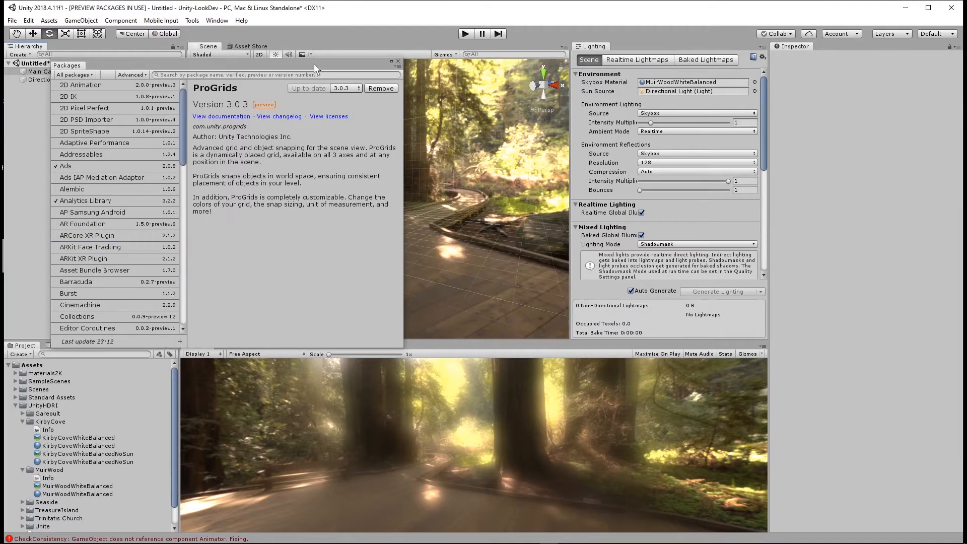
pyautogui.click(398, 61)
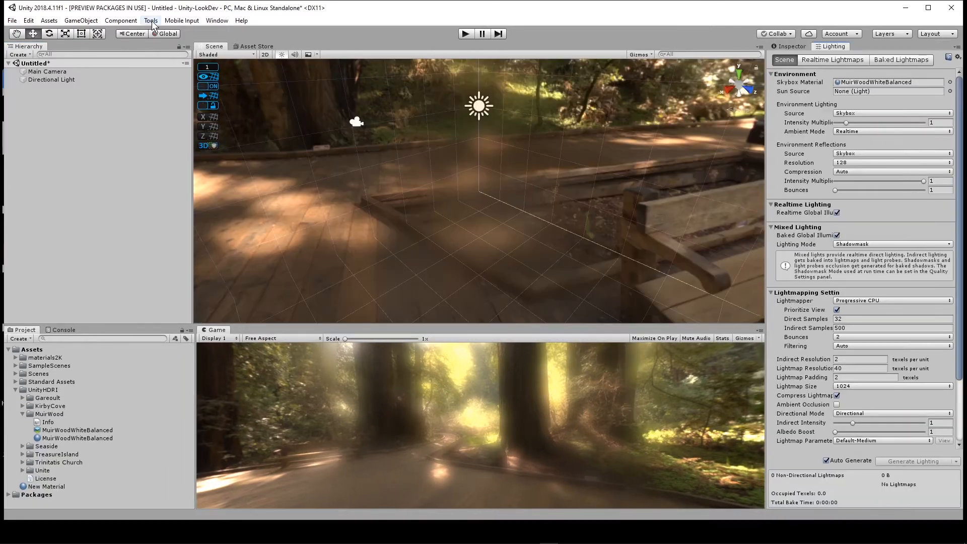
# Step: Open the ProBuilder window and dock it as a narrow column between the Scene view and the Lighting panel
pyautogui.click(151, 20)
pyautogui.moveTo(166, 48)
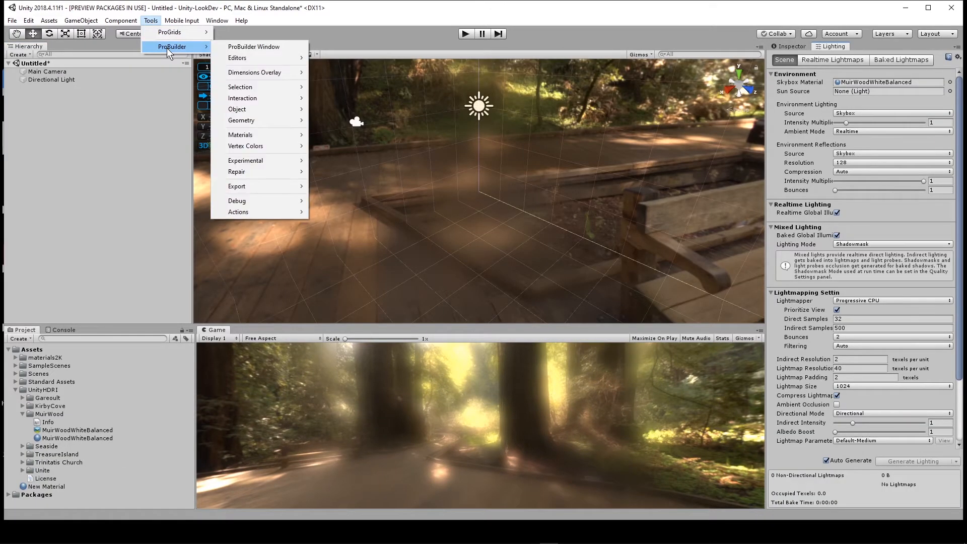
pyautogui.click(229, 46)
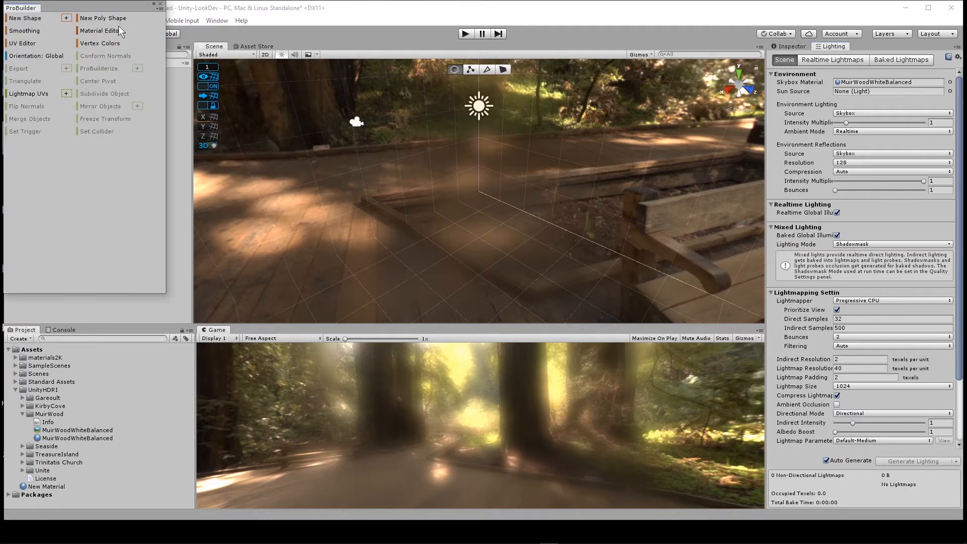
pyautogui.moveTo(32, 11); pyautogui.dragTo(767, 154)
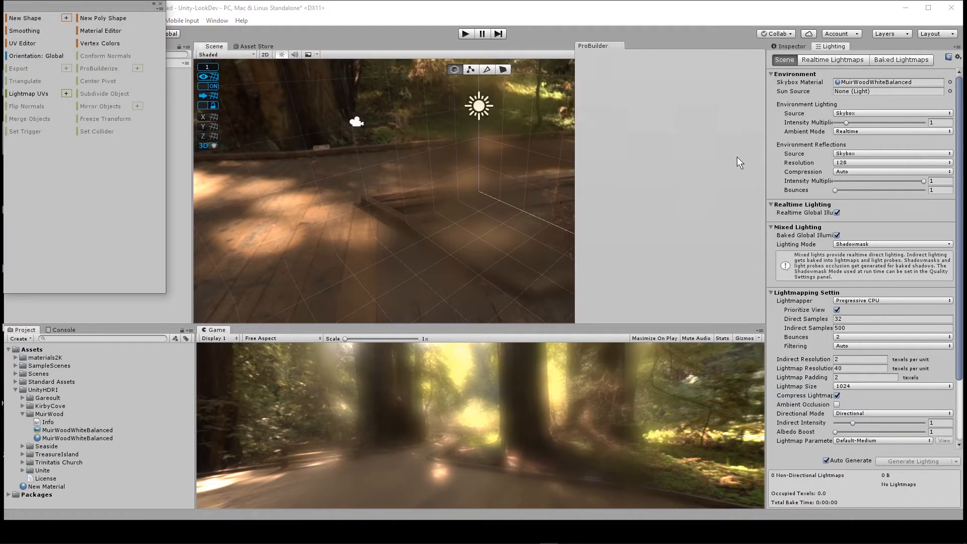
pyautogui.moveTo(574, 141); pyautogui.dragTo(650, 151)
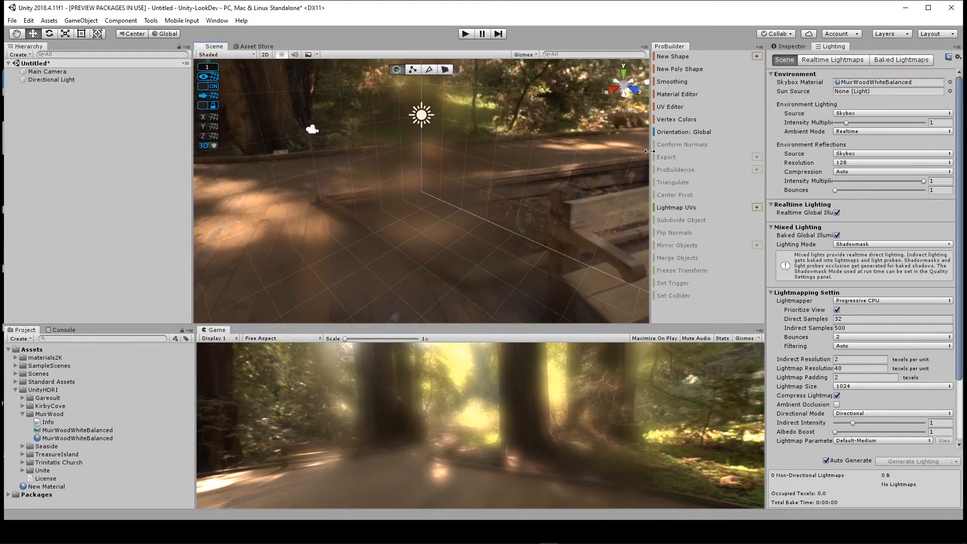
# Step: Build a ProBuilder cube sized X 10, Y 4, Z 0.5 as a wall
pyautogui.click(757, 56)
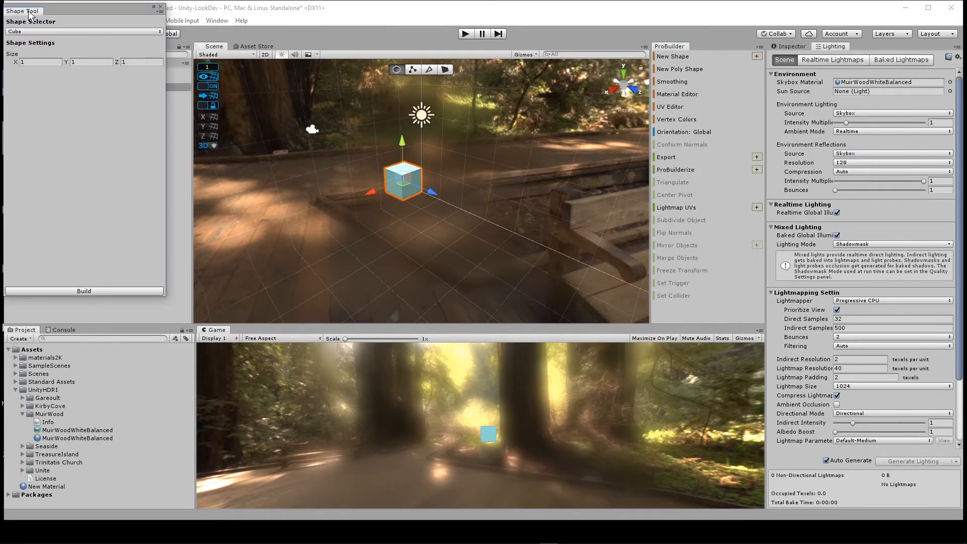
pyautogui.moveTo(74, 11); pyautogui.dragTo(715, 301)
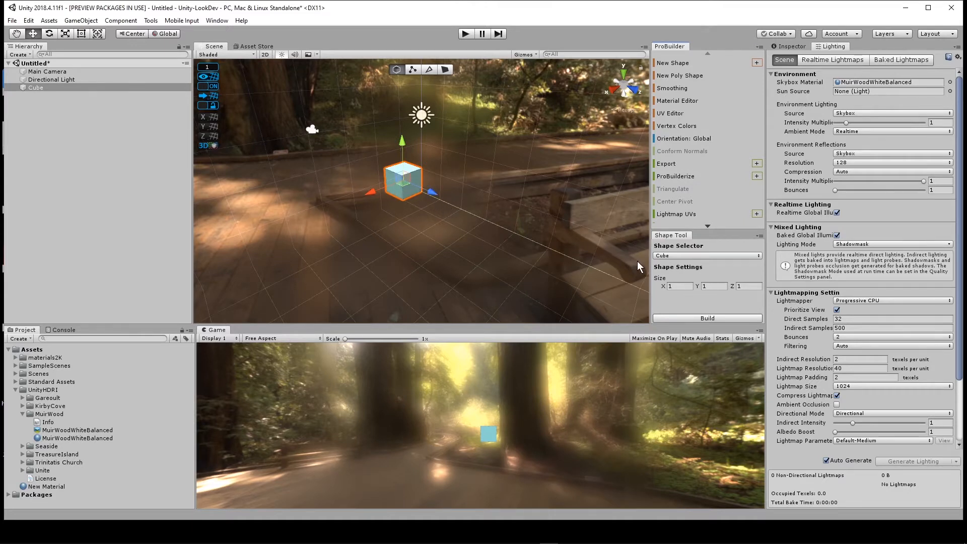
pyautogui.click(686, 286)
pyautogui.write('10')
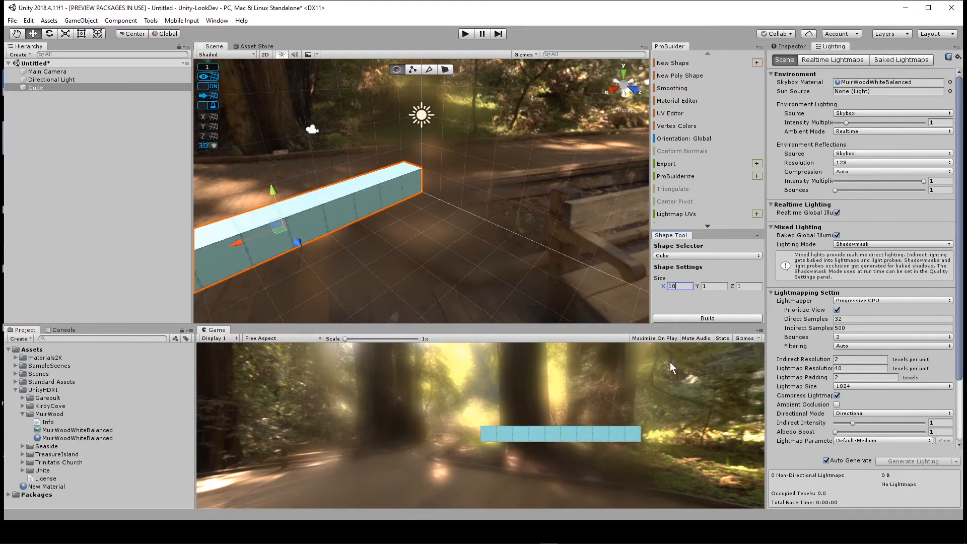
pyautogui.press('Tab')
pyautogui.write('4')
pyautogui.press('Tab')
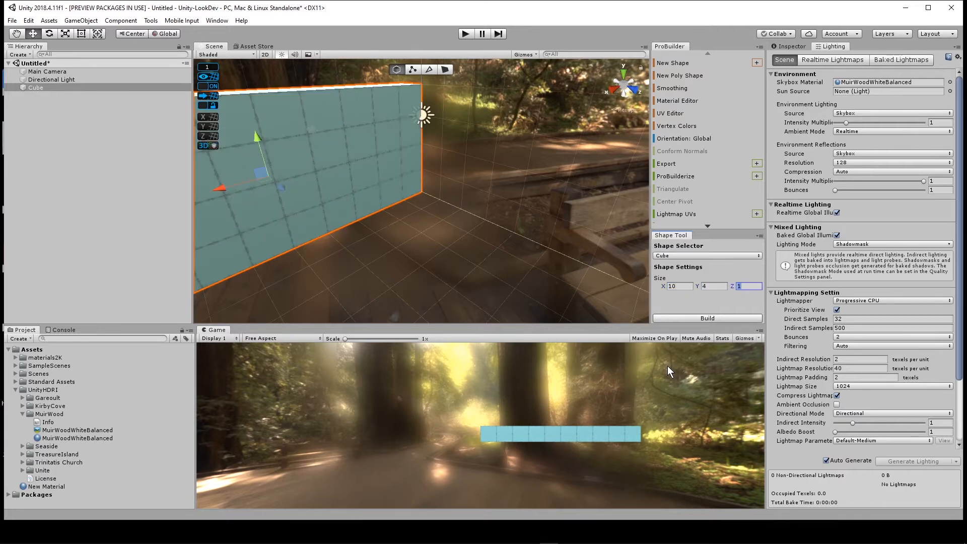
pyautogui.write('0.5')
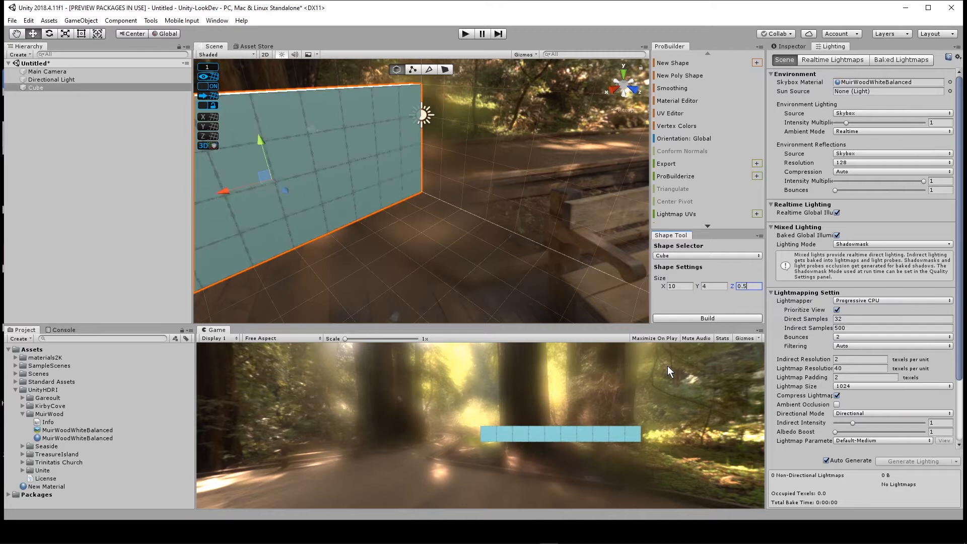
pyautogui.press('Return')
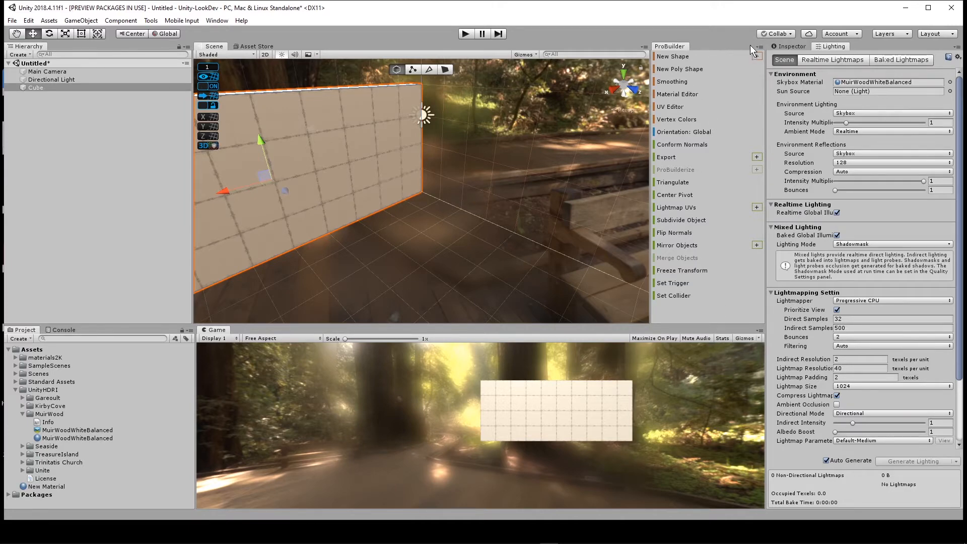
# Step: Build two ProBuilder door shapes, each 4 wide, 4 high and 0.5 deep, side by side in line with the wall's end
pyautogui.click(757, 56)
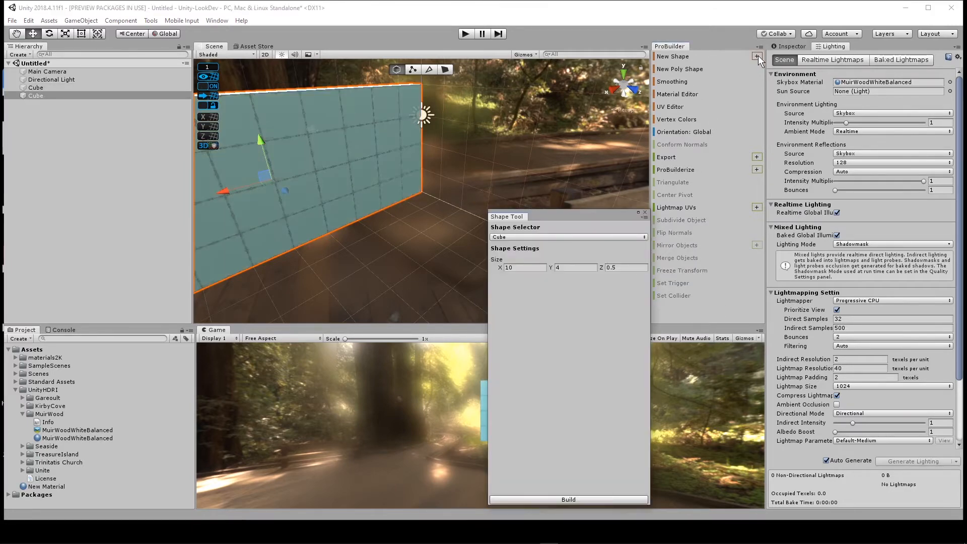
pyautogui.moveTo(558, 215); pyautogui.dragTo(751, 301)
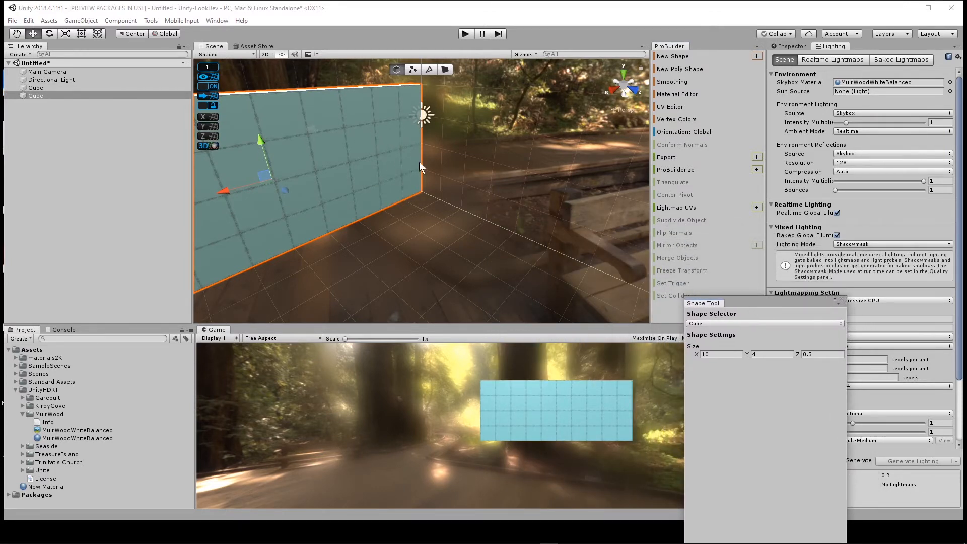
pyautogui.click(707, 324)
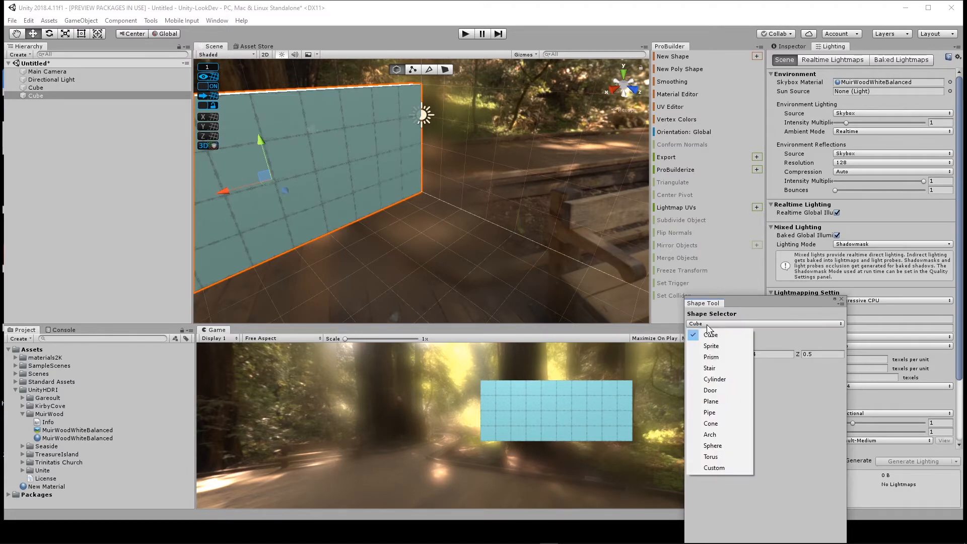
pyautogui.click(721, 389)
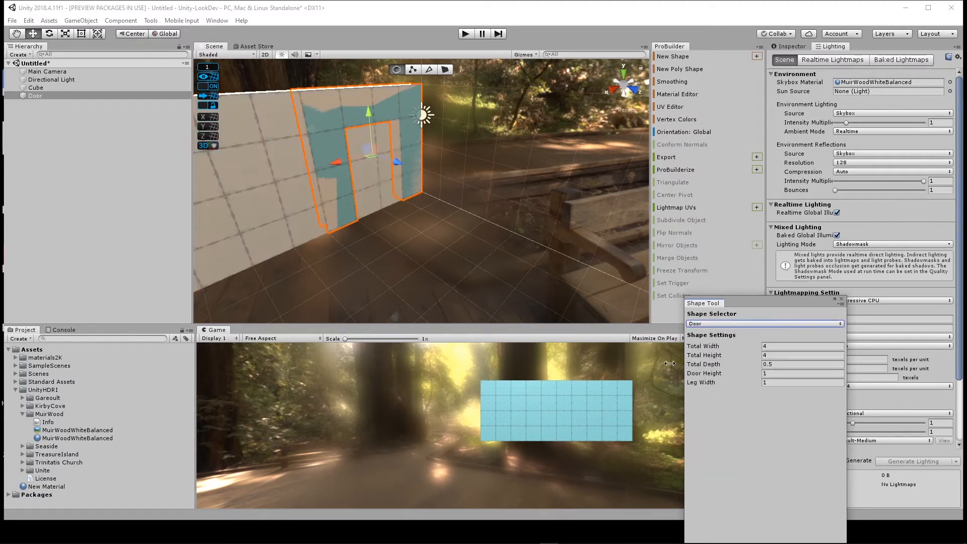
pyautogui.moveTo(336, 161); pyautogui.dragTo(425, 149)
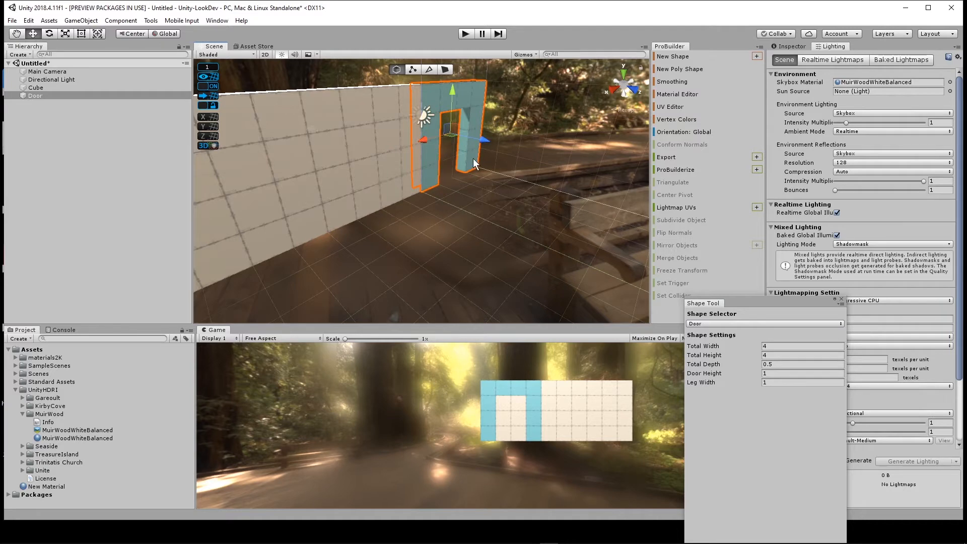
pyautogui.keyDown('alt'); pyautogui.moveTo(473, 159); pyautogui.dragTo(343, 180); pyautogui.keyUp('alt')
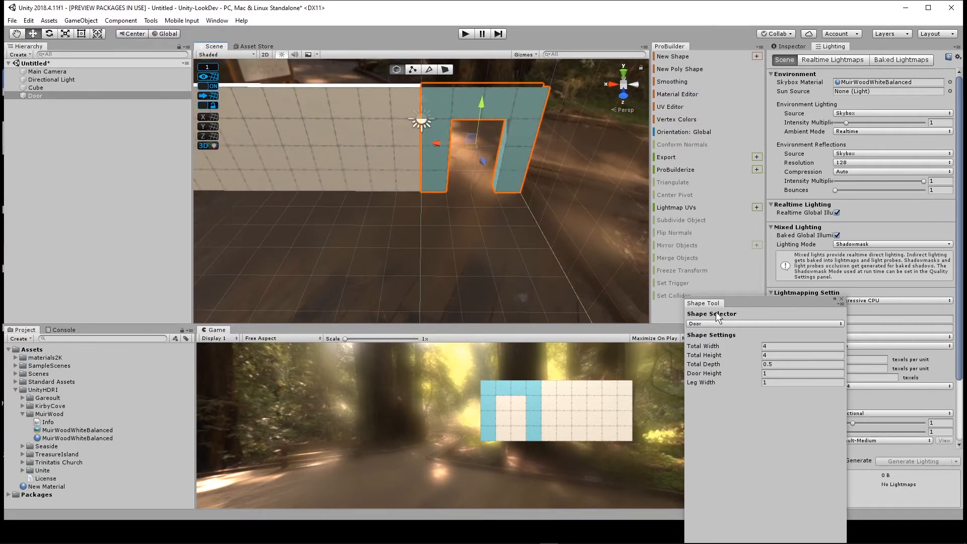
pyautogui.moveTo(741, 303); pyautogui.dragTo(754, 216)
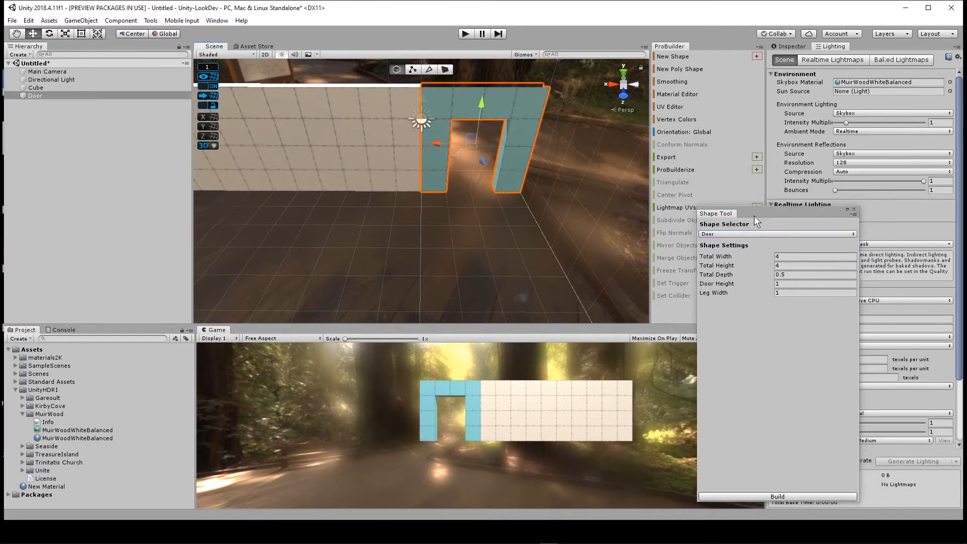
pyautogui.click(787, 496)
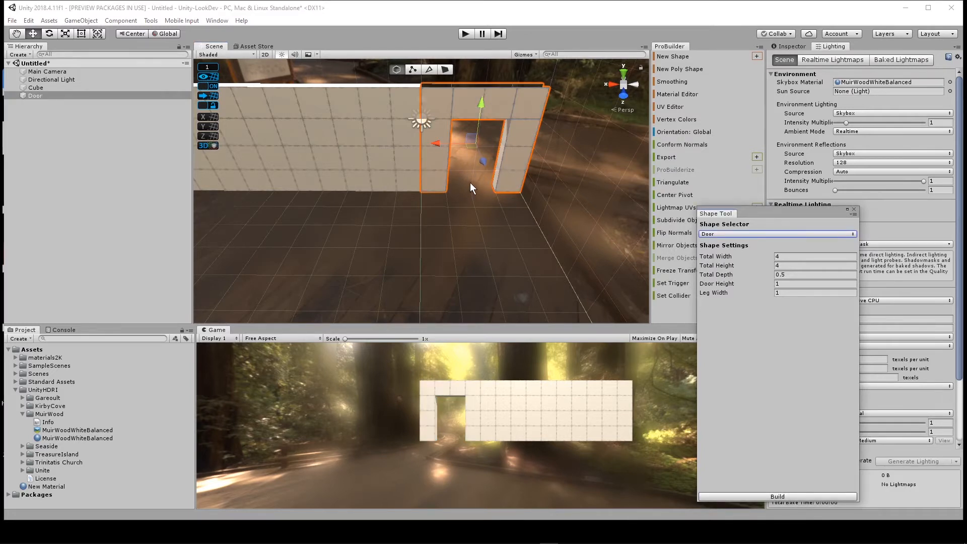
pyautogui.click(795, 496)
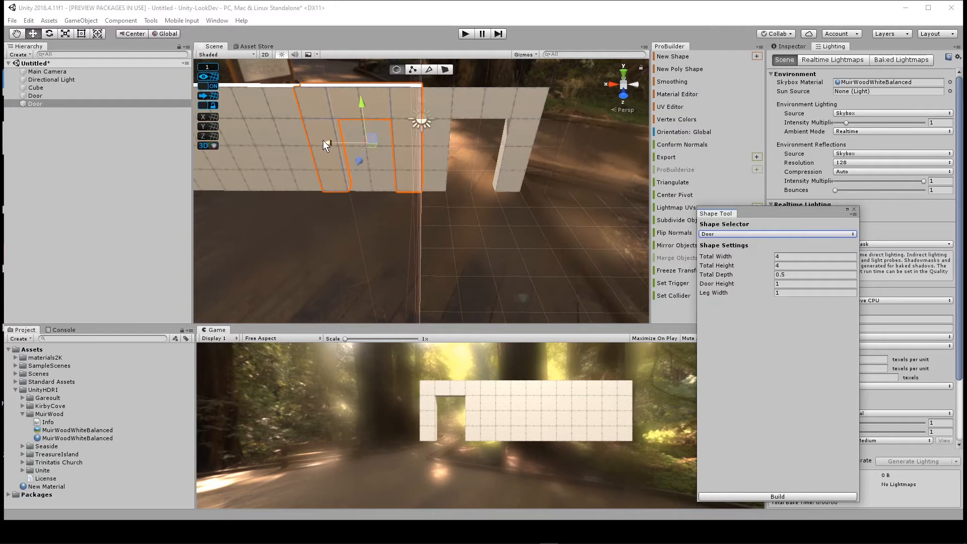
pyautogui.moveTo(328, 143); pyautogui.dragTo(545, 153)
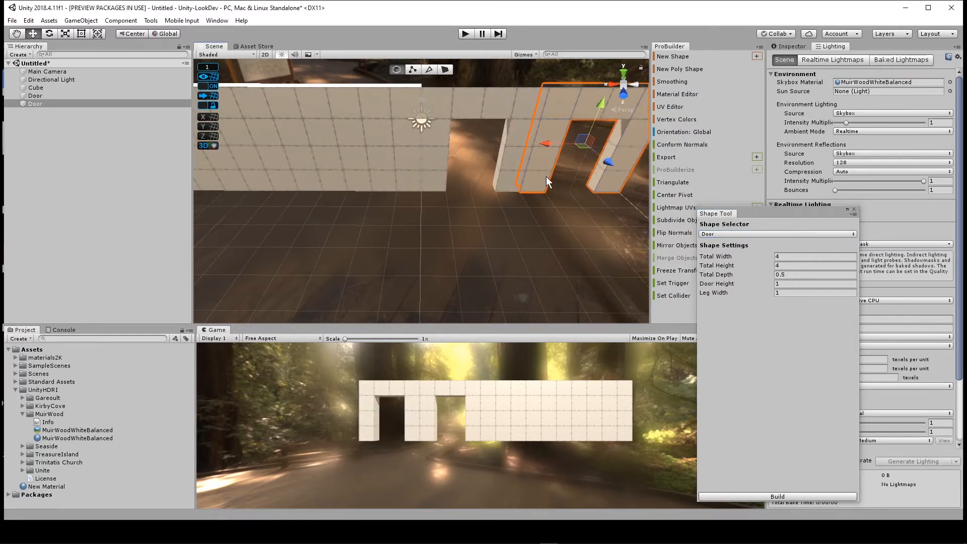
# Step: Try shifting the second door with grid snapping off, re-enable snapping and move the door back against the first one
pyautogui.click(213, 88)
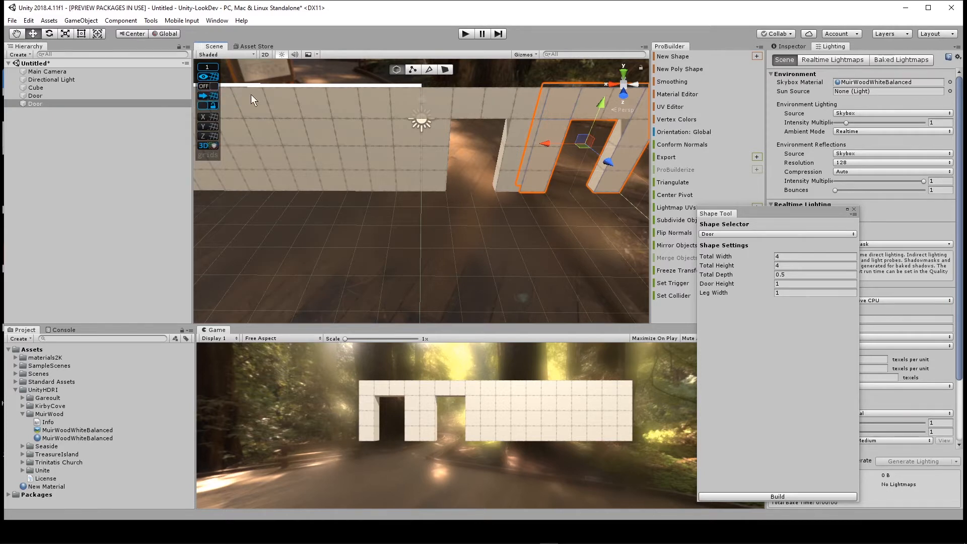
pyautogui.moveTo(546, 143)
pyautogui.mouseDown()
pyautogui.moveTo(534, 143)
pyautogui.moveTo(552, 151)
pyautogui.mouseUp()
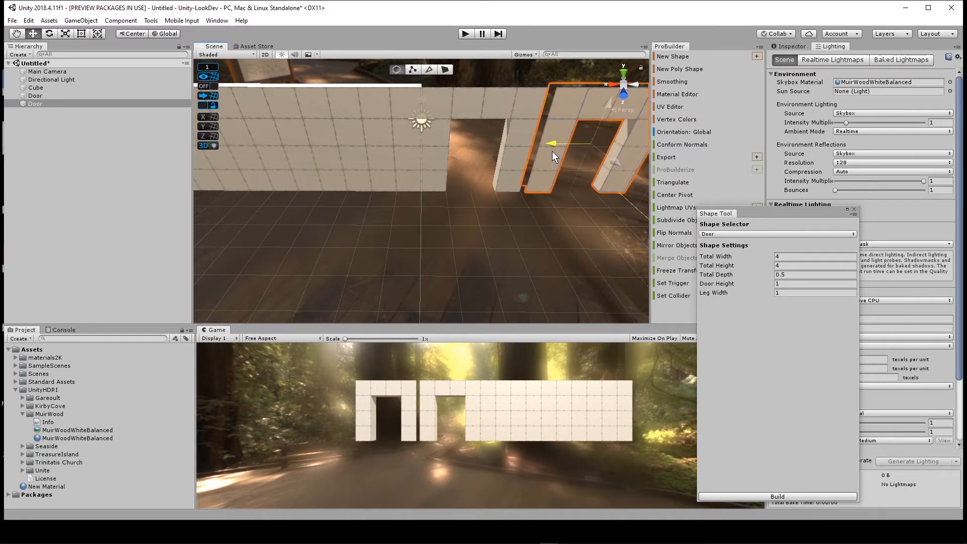
pyautogui.click(205, 85)
pyautogui.moveTo(548, 140); pyautogui.dragTo(535, 221)
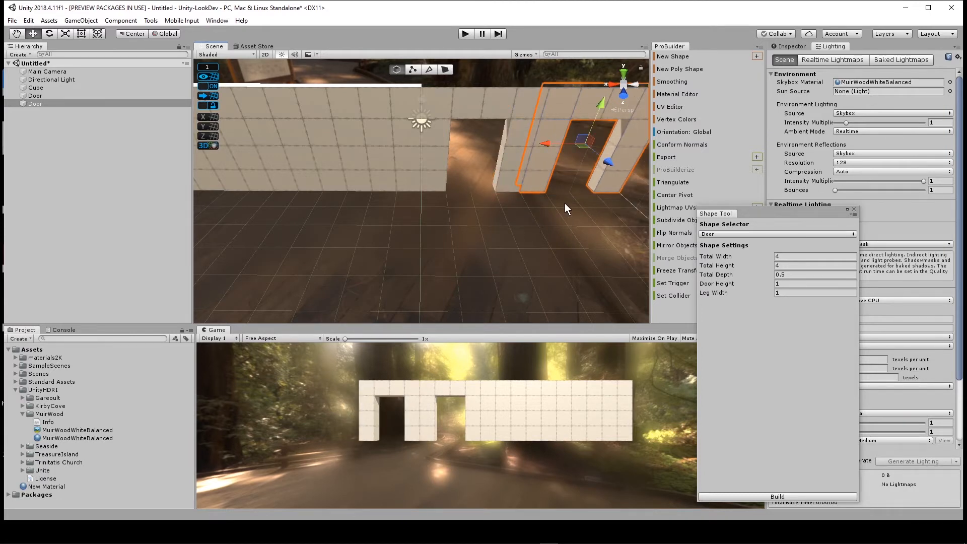
# Step: Set the ProGrids snap value to 0.5
pyautogui.click(213, 69)
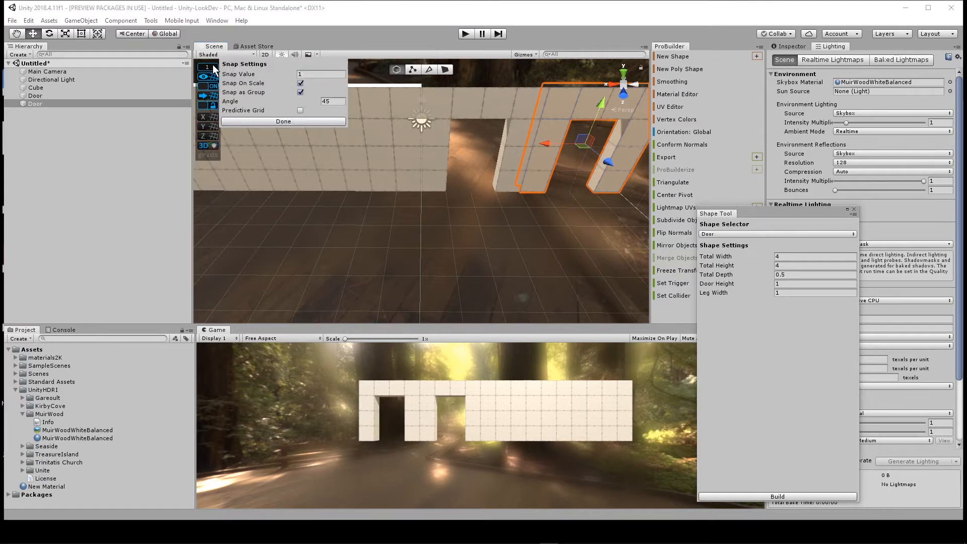
pyautogui.click(302, 75)
pyautogui.write('0.5')
pyautogui.click(333, 121)
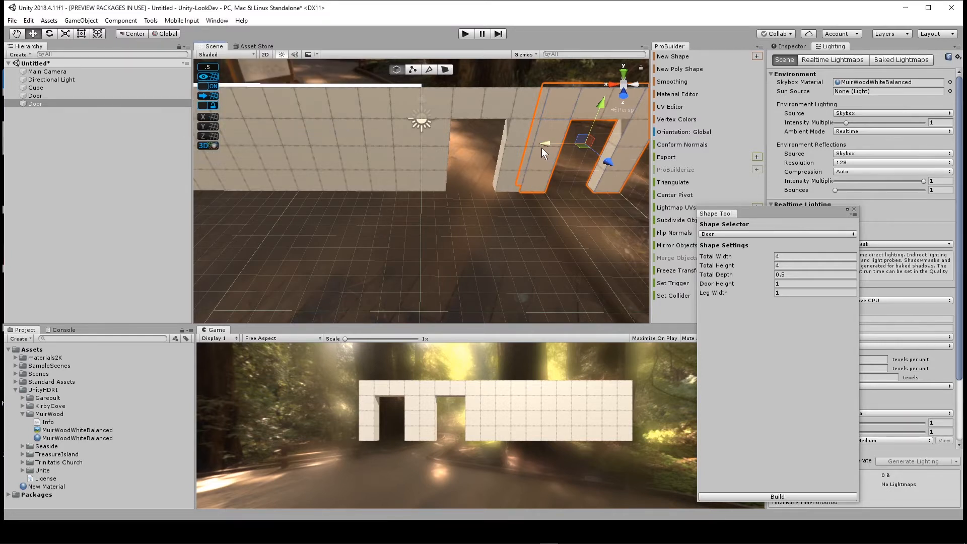
pyautogui.moveTo(546, 143)
pyautogui.mouseDown()
pyautogui.moveTo(556, 143)
pyautogui.moveTo(547, 143)
pyautogui.mouseUp()
# Step: Duplicate the wall cube and move the copy along X to sit flush against the far side of the second door
pyautogui.scroll(-6, 449, 208)
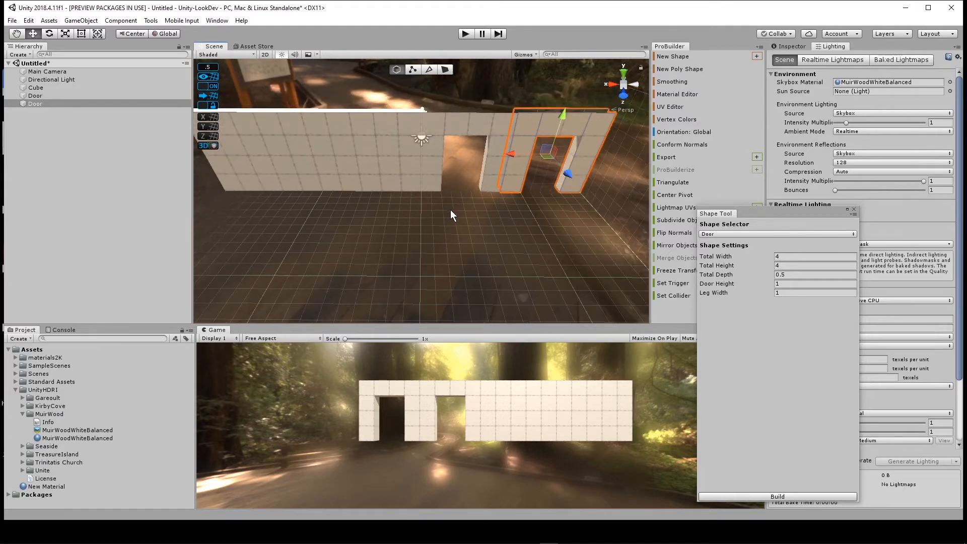
pyautogui.click(369, 174)
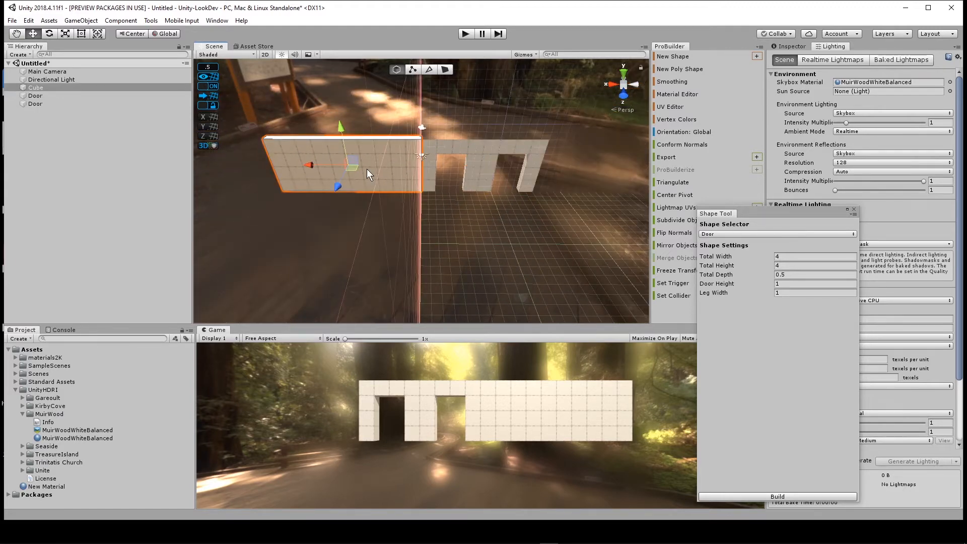
pyautogui.hotkey('ctrl', 'd')
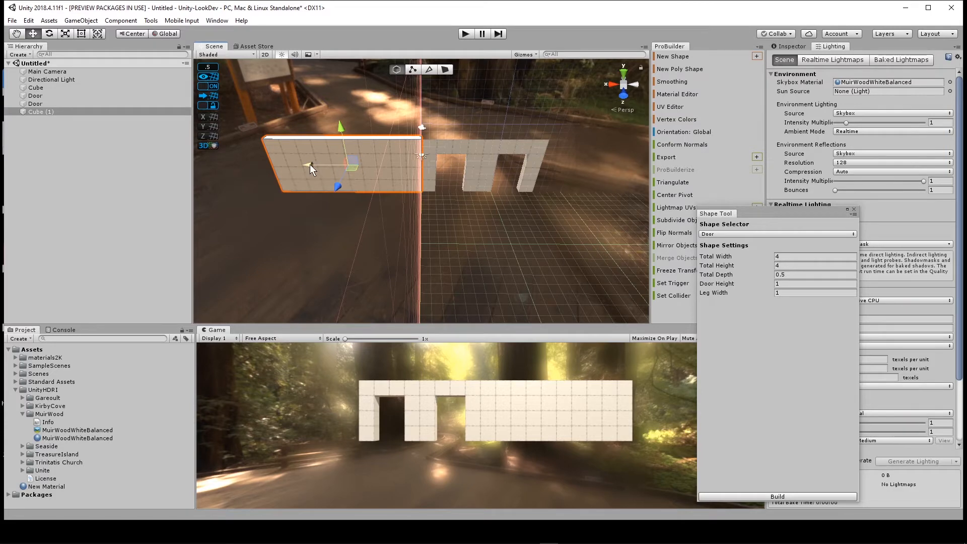
pyautogui.moveTo(310, 165); pyautogui.dragTo(576, 171)
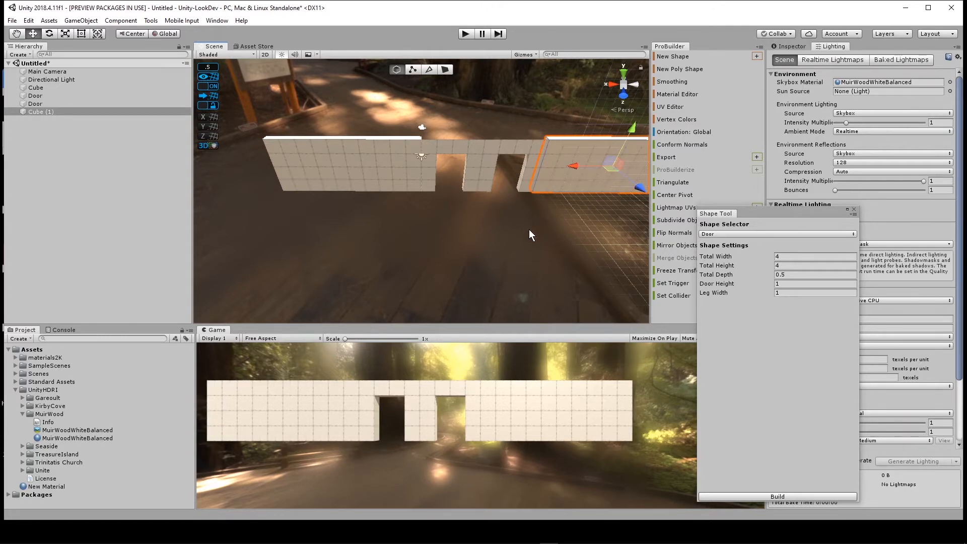
# Step: Save the scene in the Assets folder as "probuilder demo"
pyautogui.keyDown('alt'); pyautogui.moveTo(529, 229); pyautogui.dragTo(585, 144); pyautogui.keyUp('alt')
pyautogui.keyDown('alt'); pyautogui.moveTo(491, 173); pyautogui.dragTo(351, 215); pyautogui.keyUp('alt')
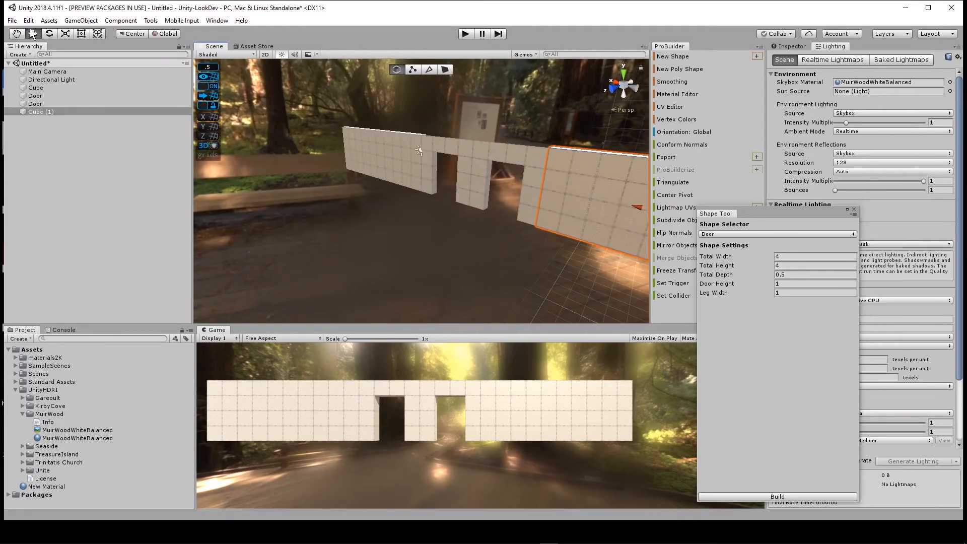
pyautogui.click(13, 21)
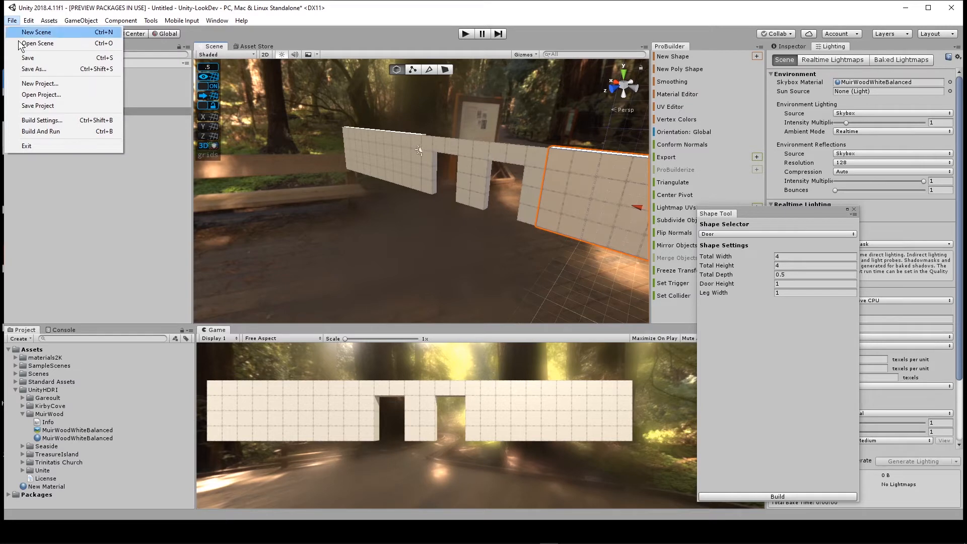
pyautogui.click(36, 61)
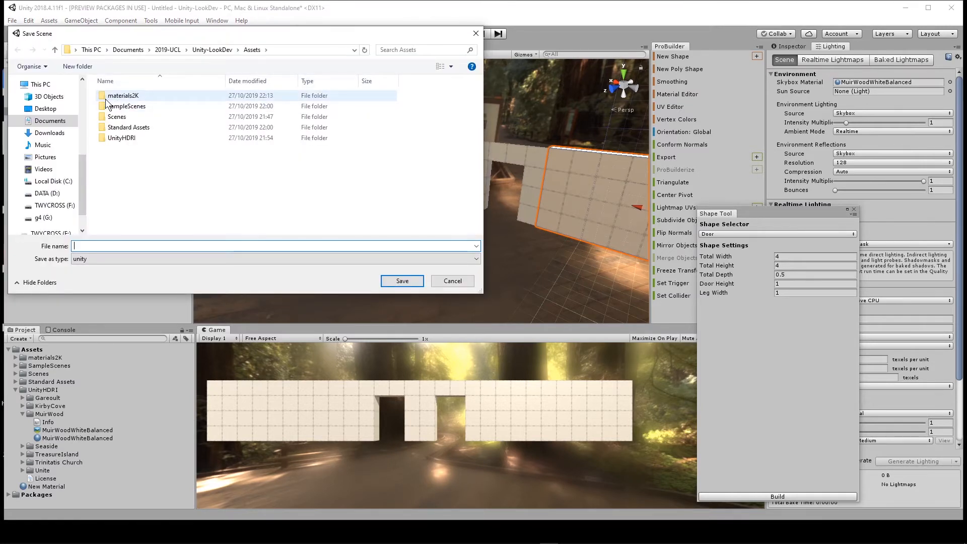
pyautogui.write('probuilder demo')
pyautogui.press('Return')
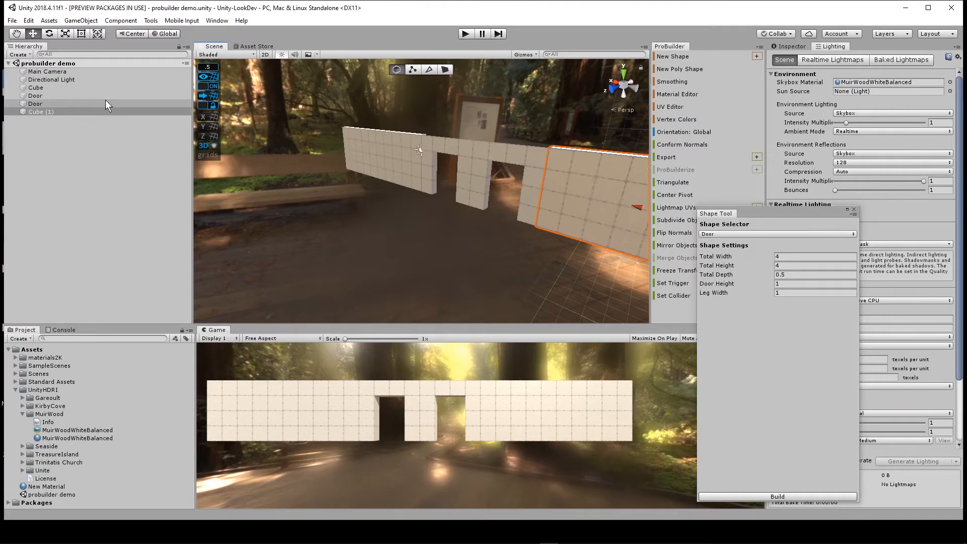
# Step: Build a ProBuilder plane facing up with a width of 1000 and a length of 1000
pyautogui.click(744, 232)
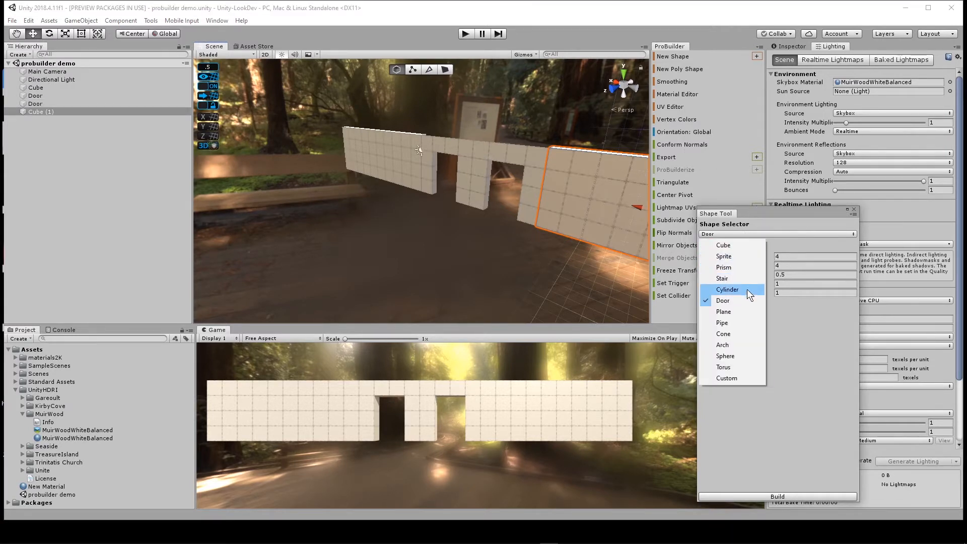
pyautogui.click(753, 313)
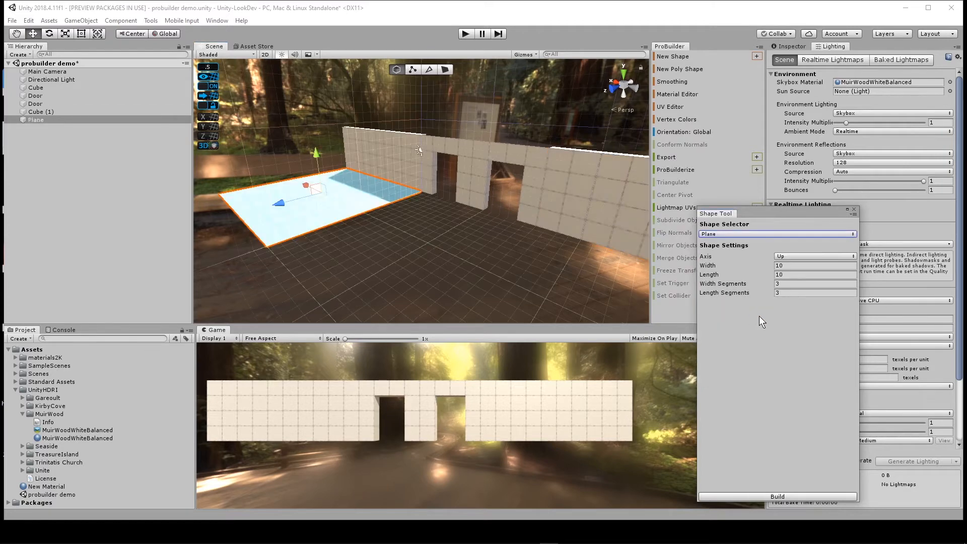
pyautogui.click(793, 263)
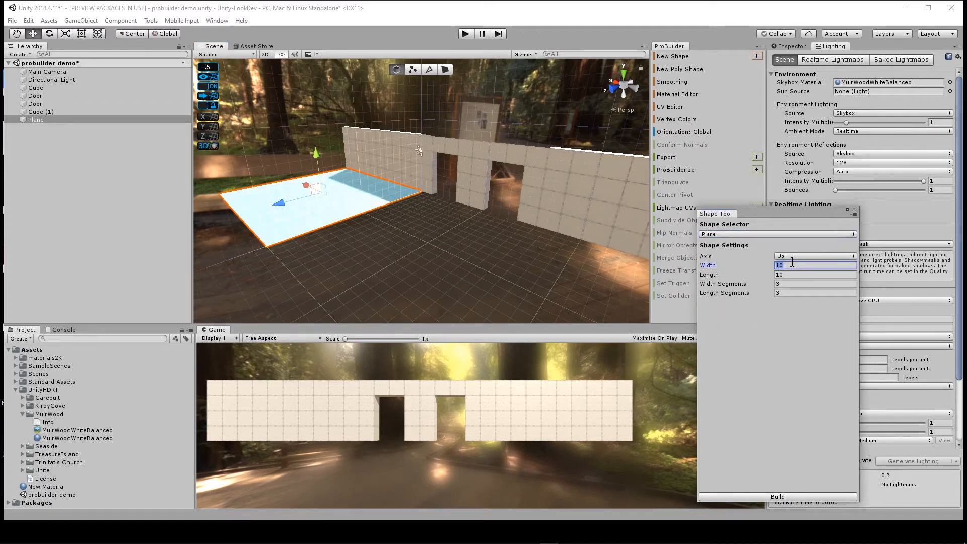
pyautogui.write('100')
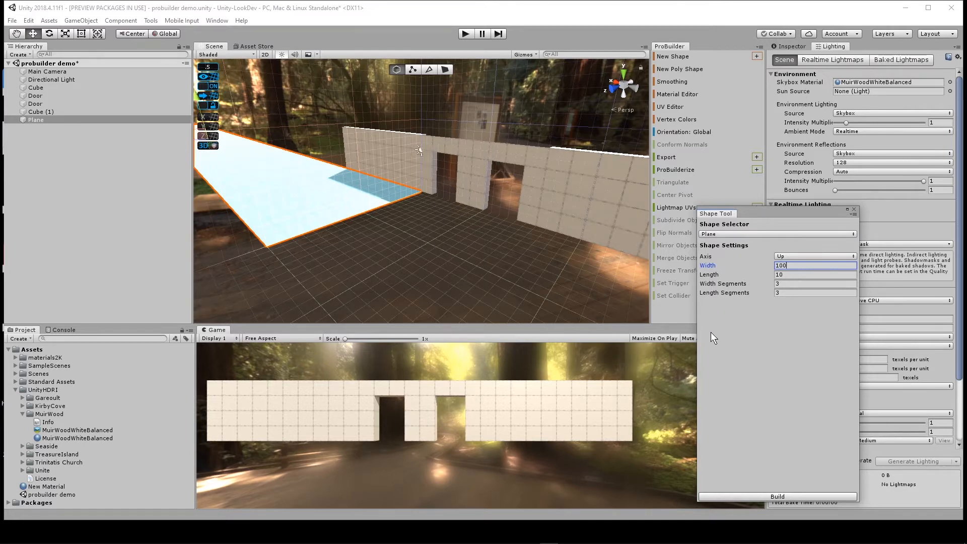
pyautogui.write('0')
pyautogui.press('Tab')
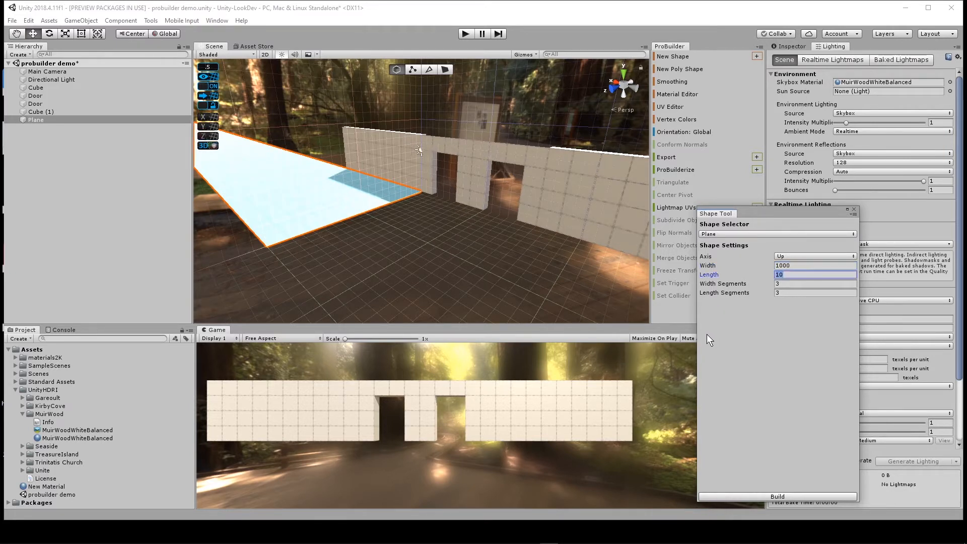
pyautogui.write('1000')
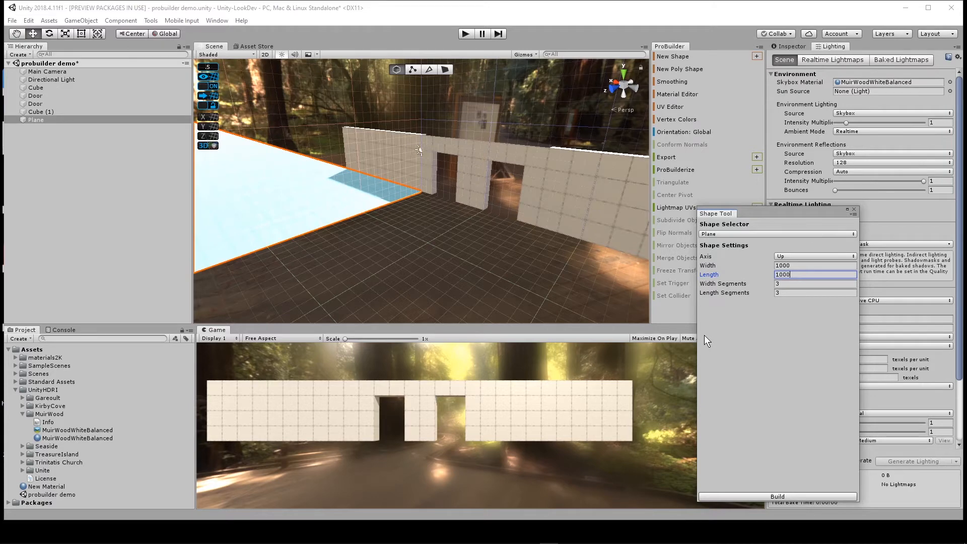
pyautogui.press('Return')
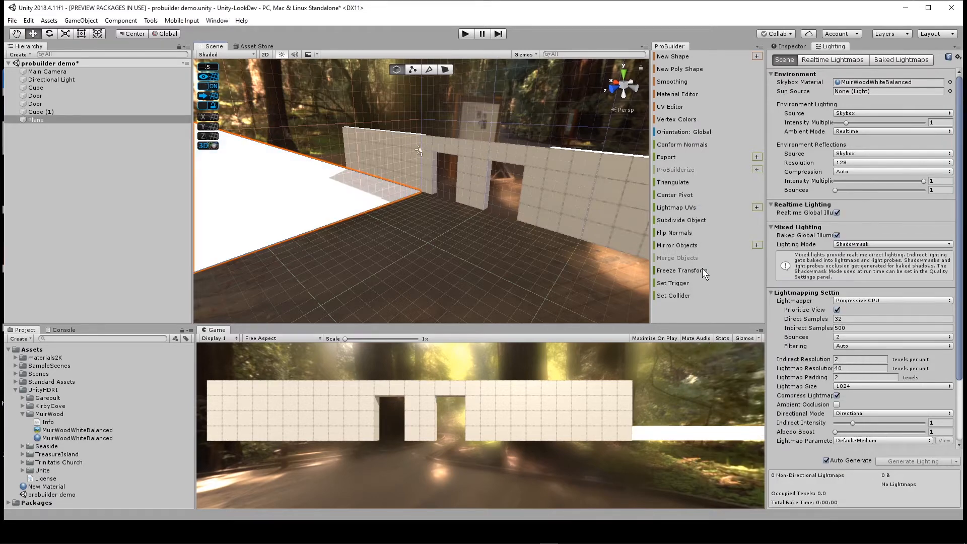
# Step: Position the ground plane at X -500 and Z -500 so it extends beneath the walls
pyautogui.click(789, 47)
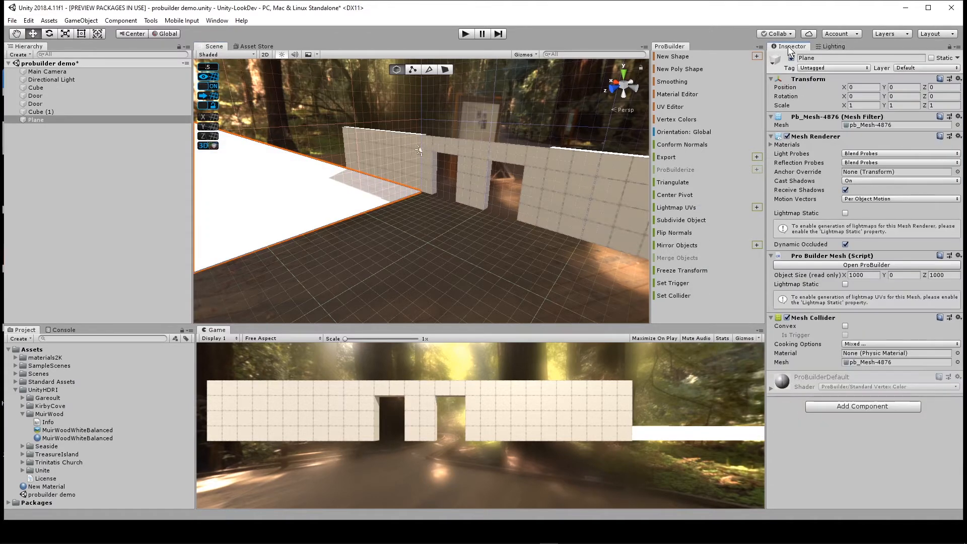
pyautogui.click(860, 89)
pyautogui.write('-500')
pyautogui.press('Tab')
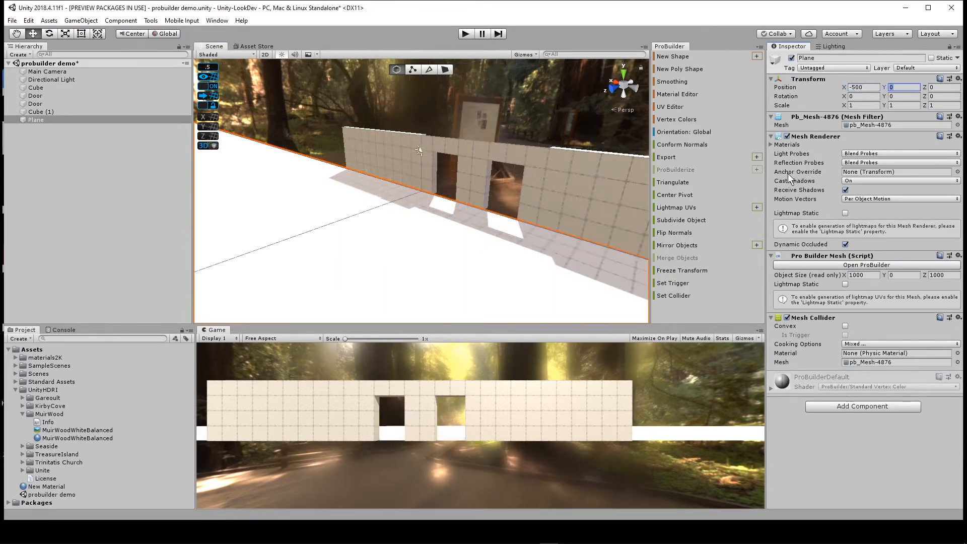
pyautogui.press('Tab')
pyautogui.write('-500')
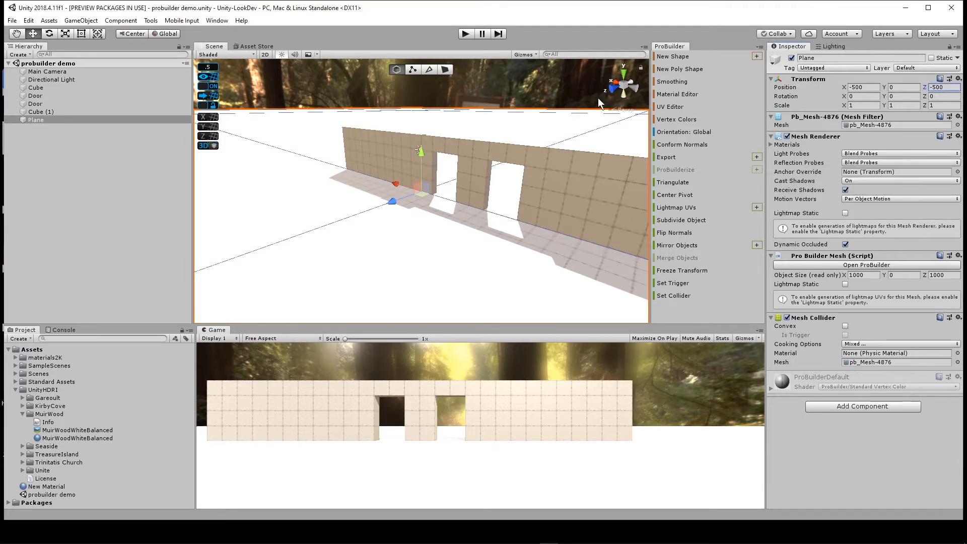
# Step: Select the Directional Light and bring up the scene's lighting settings
pyautogui.keyDown('alt'); pyautogui.moveTo(474, 218); pyautogui.dragTo(447, 250); pyautogui.keyUp('alt')
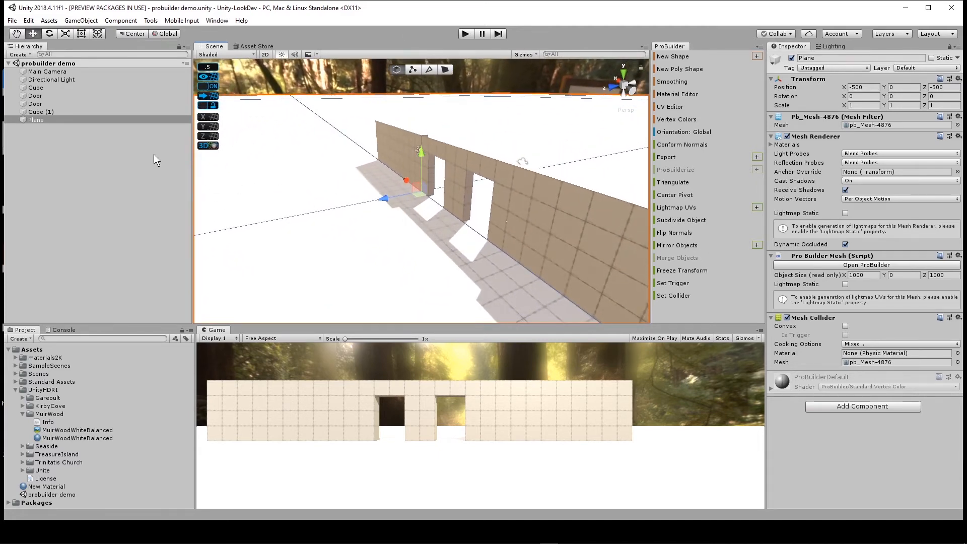
pyautogui.click(65, 81)
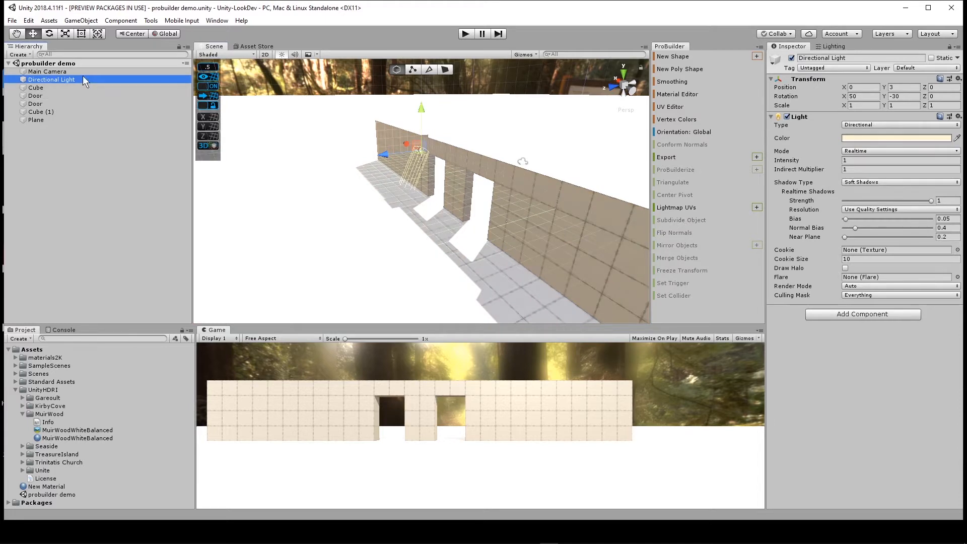
pyautogui.click(832, 47)
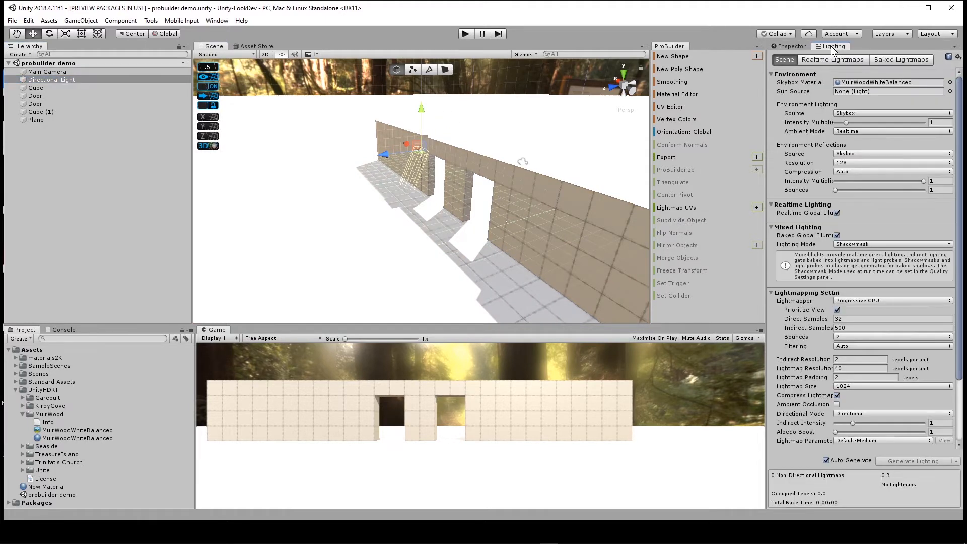
# Step: Try setting the scene's skybox material to None and undo the change
pyautogui.click(950, 83)
pyautogui.scroll(-5, 482, 151)
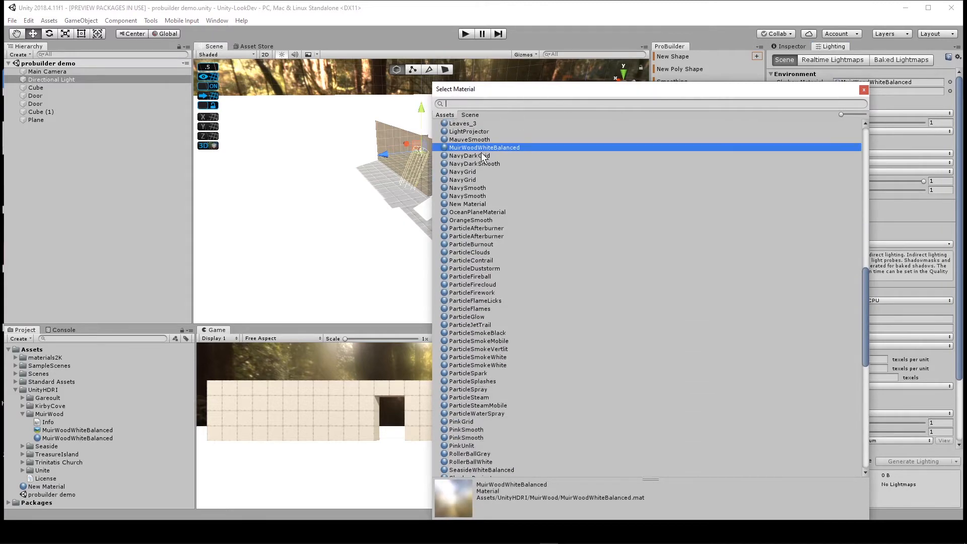
pyautogui.scroll(18, 485, 143)
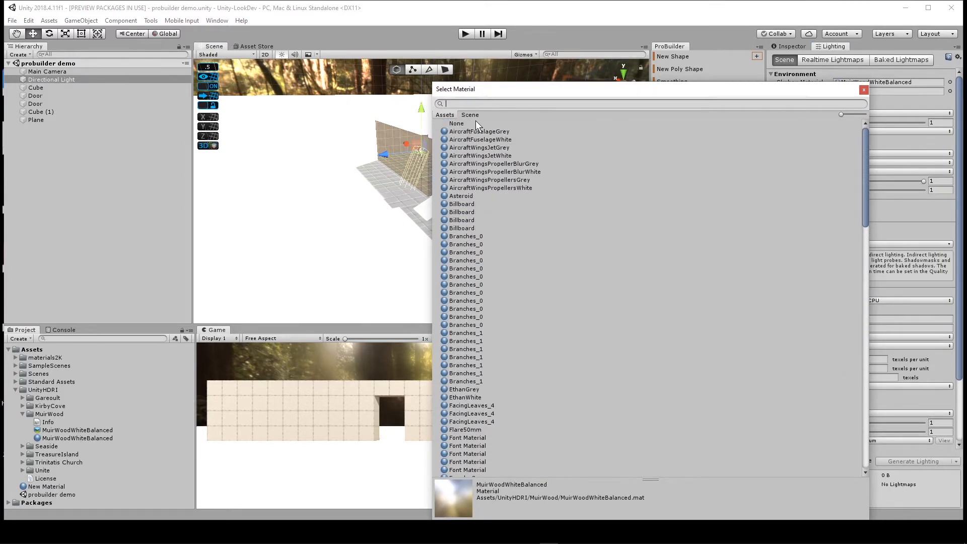
pyautogui.click(474, 123)
pyautogui.moveTo(534, 94); pyautogui.dragTo(629, 156)
pyautogui.moveTo(707, 182); pyautogui.dragTo(531, 172)
pyautogui.click(809, 166)
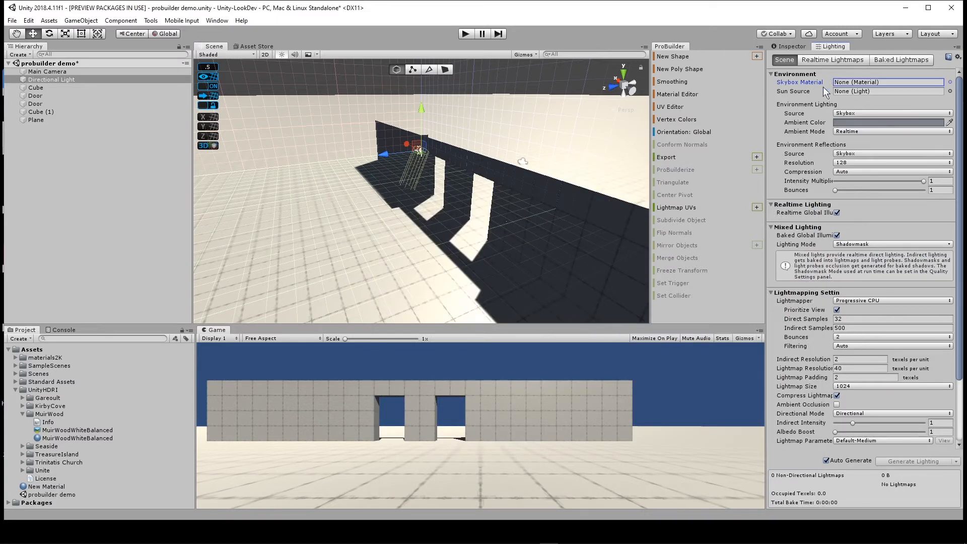
pyautogui.hotkey('ctrl', 'z')
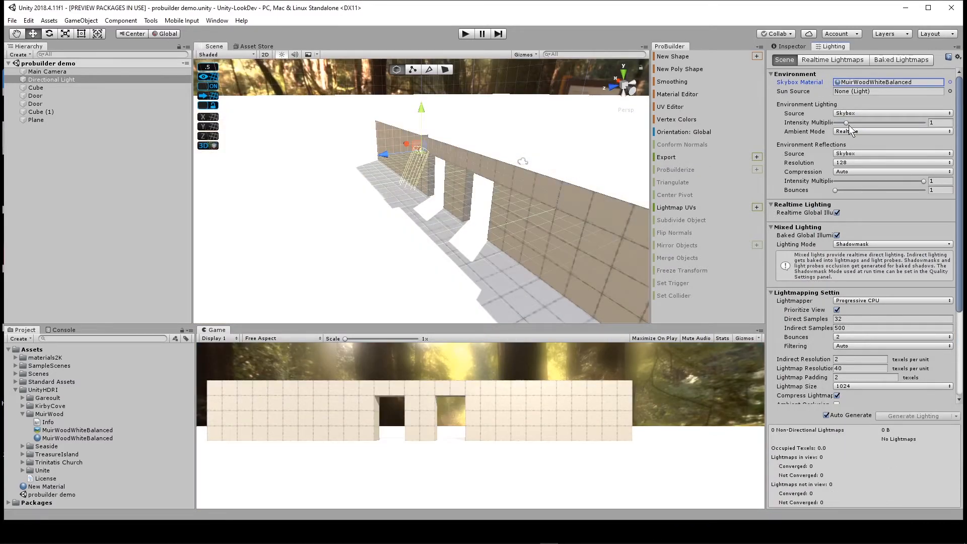
# Step: Lower the environment lighting's intensity multiplier to 0.27
pyautogui.moveTo(848, 125)
pyautogui.mouseDown()
pyautogui.moveTo(827, 135)
pyautogui.moveTo(846, 133)
pyautogui.moveTo(837, 135)
pyautogui.mouseUp()
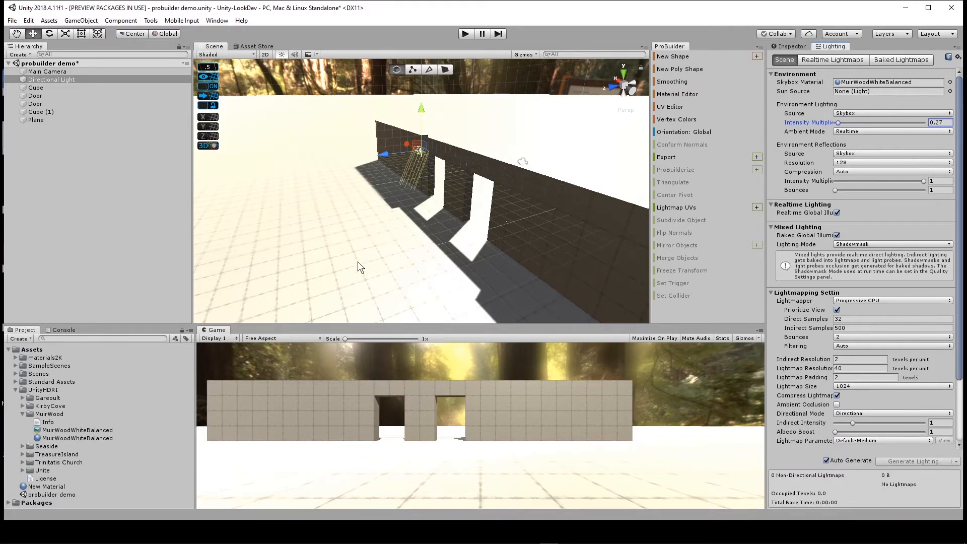
# Step: Rotate the Directional Light so it shines from behind the wall through both doorways toward the camera
pyautogui.keyDown('alt'); pyautogui.moveTo(358, 262); pyautogui.dragTo(114, 301); pyautogui.keyUp('alt')
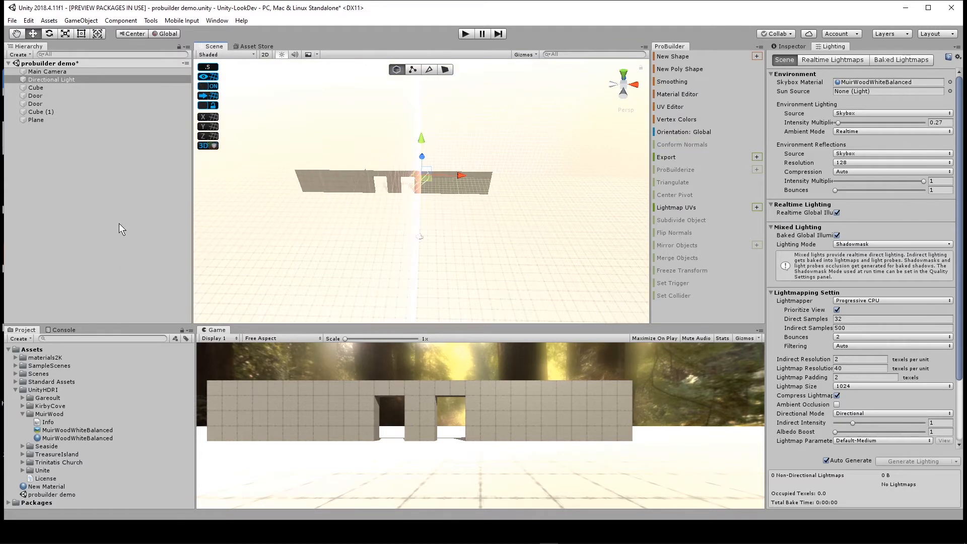
pyautogui.click(48, 35)
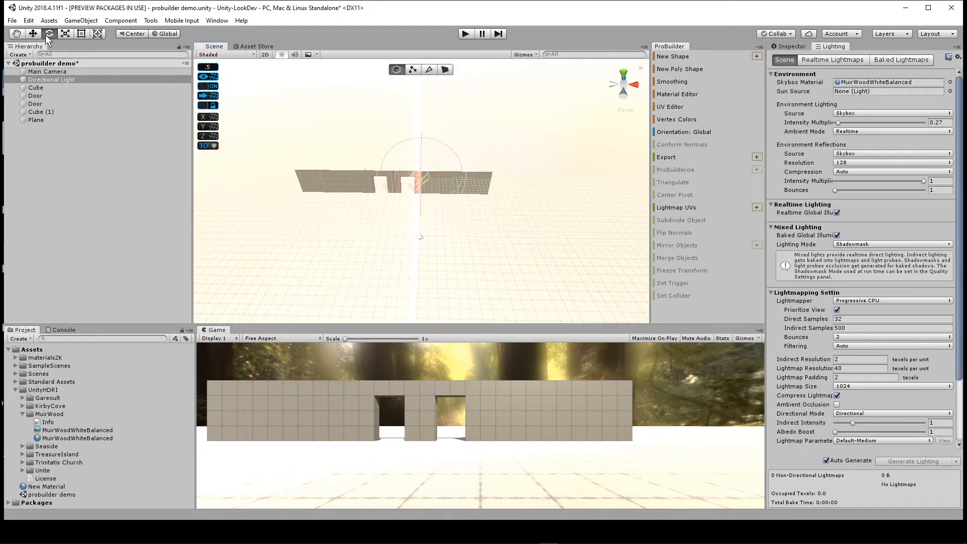
pyautogui.moveTo(416, 193); pyautogui.dragTo(426, 56)
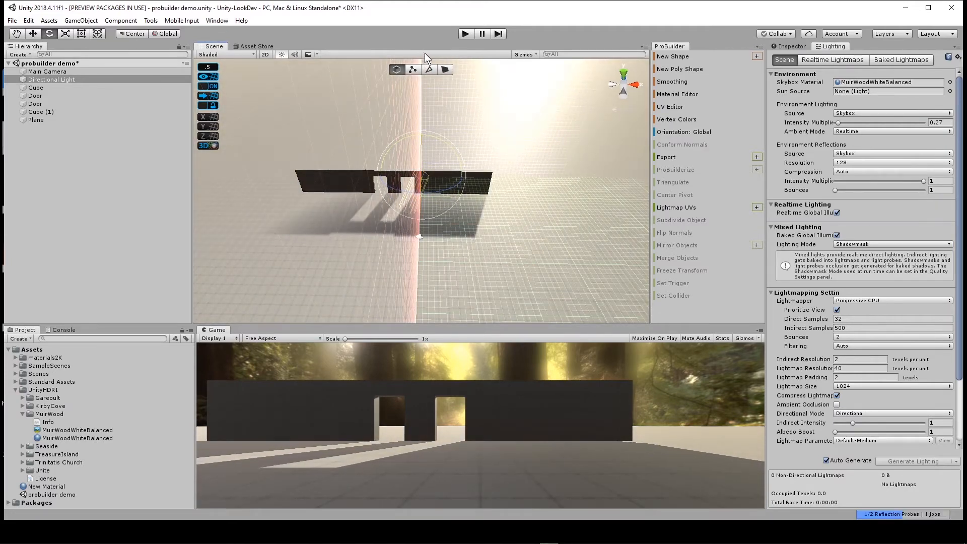
pyautogui.moveTo(431, 189); pyautogui.dragTo(451, 189)
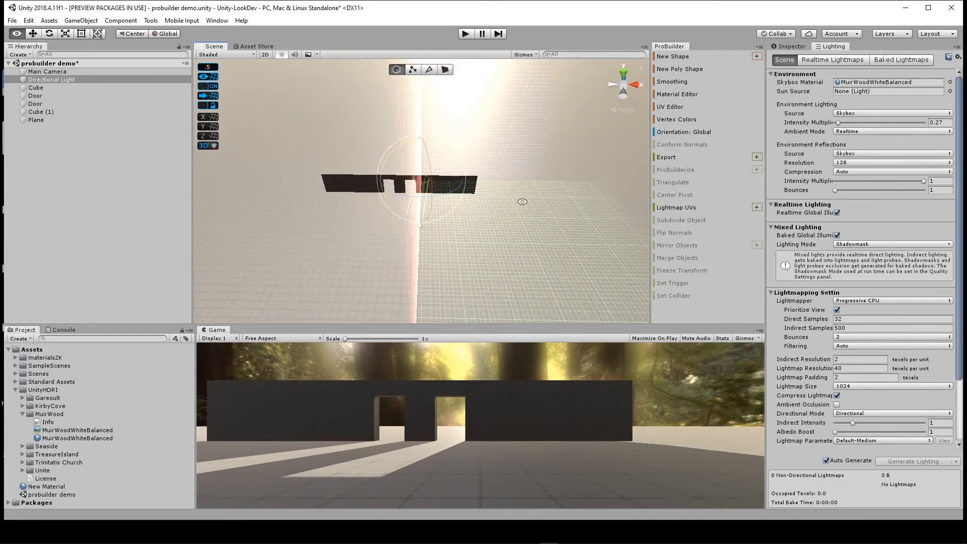
pyautogui.keyDown('alt'); pyautogui.moveTo(521, 201); pyautogui.dragTo(431, 197); pyautogui.keyUp('alt')
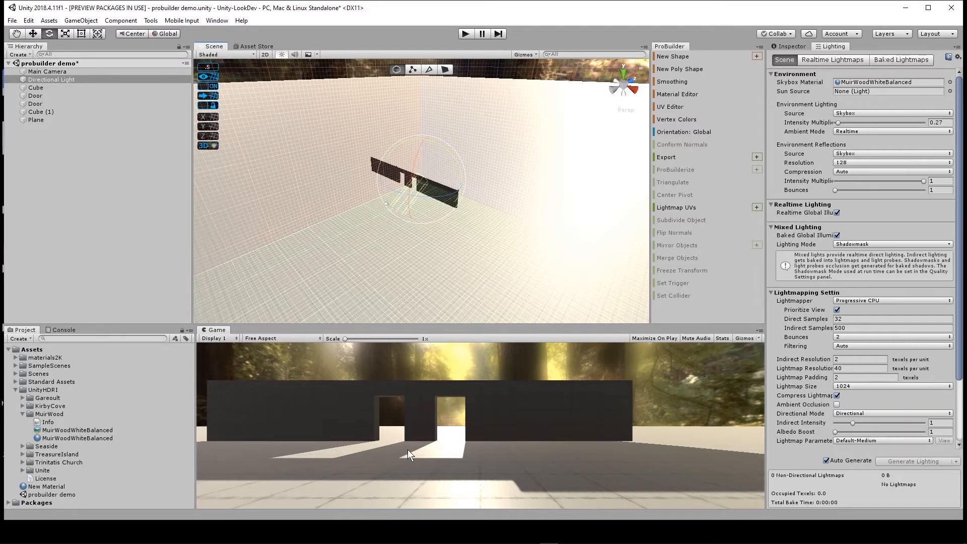
pyautogui.moveTo(422, 196); pyautogui.dragTo(431, 198)
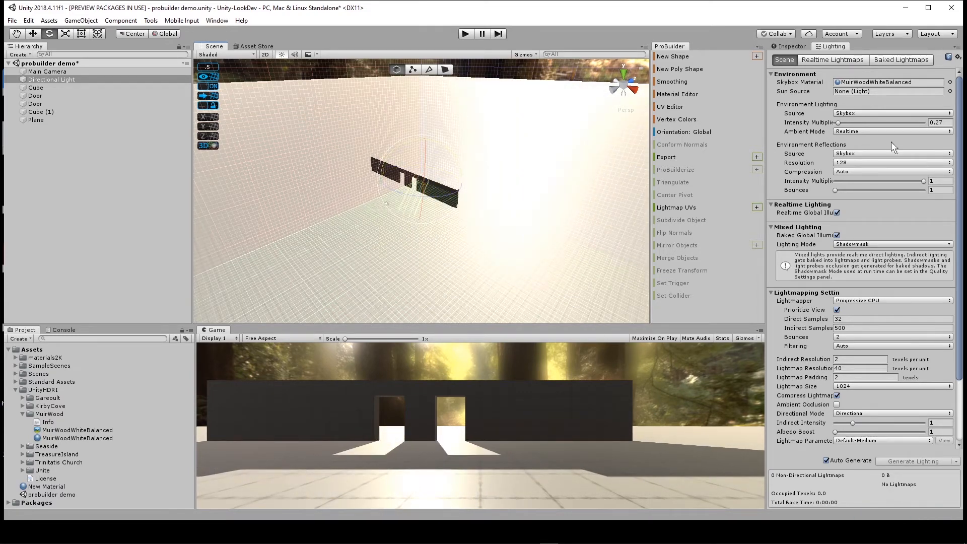
# Step: Assign the Directional Light as the sun source in the environment lighting
pyautogui.click(950, 91)
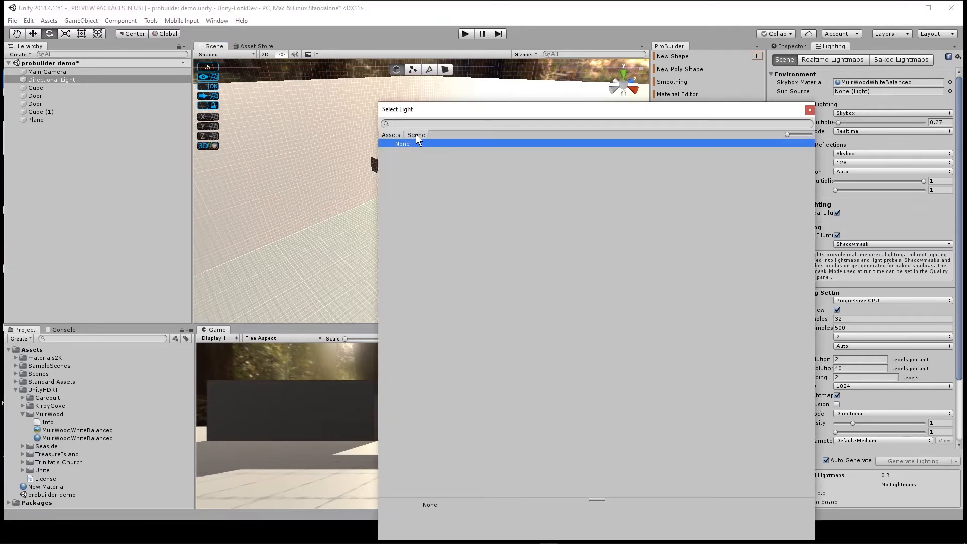
pyautogui.click(420, 150)
pyautogui.click(810, 110)
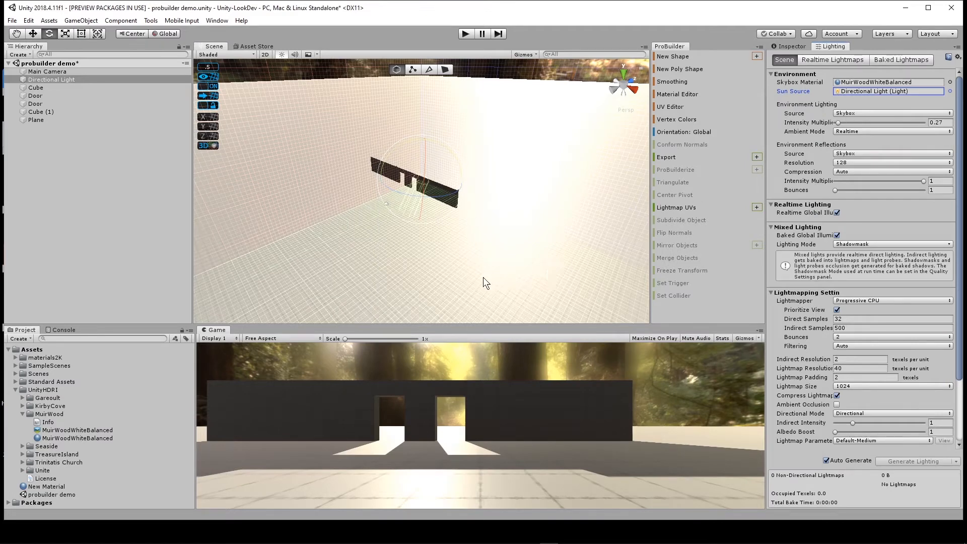
# Step: Frame the original wall cube and examine the lighting and shadows on both sides of the wall
pyautogui.scroll(-3, 452, 236)
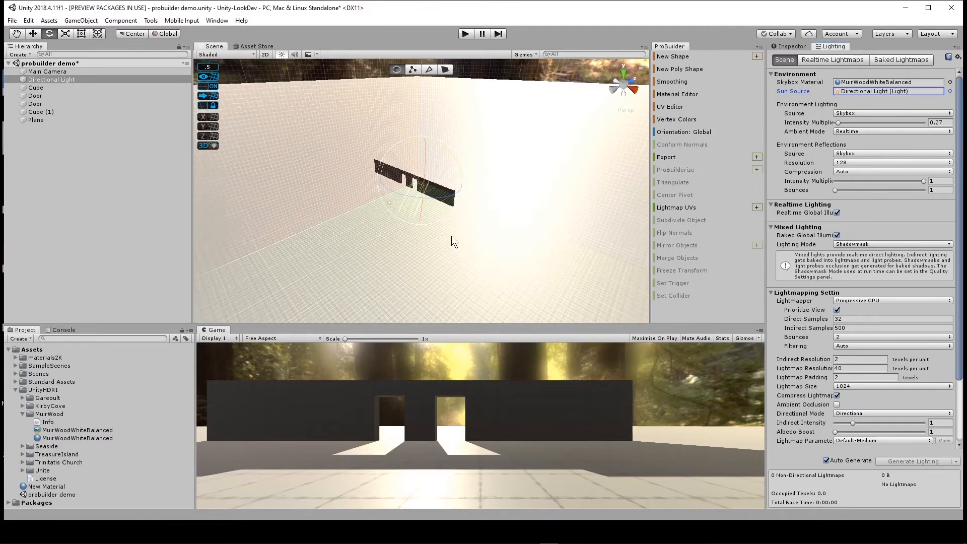
pyautogui.scroll(-1, 451, 236)
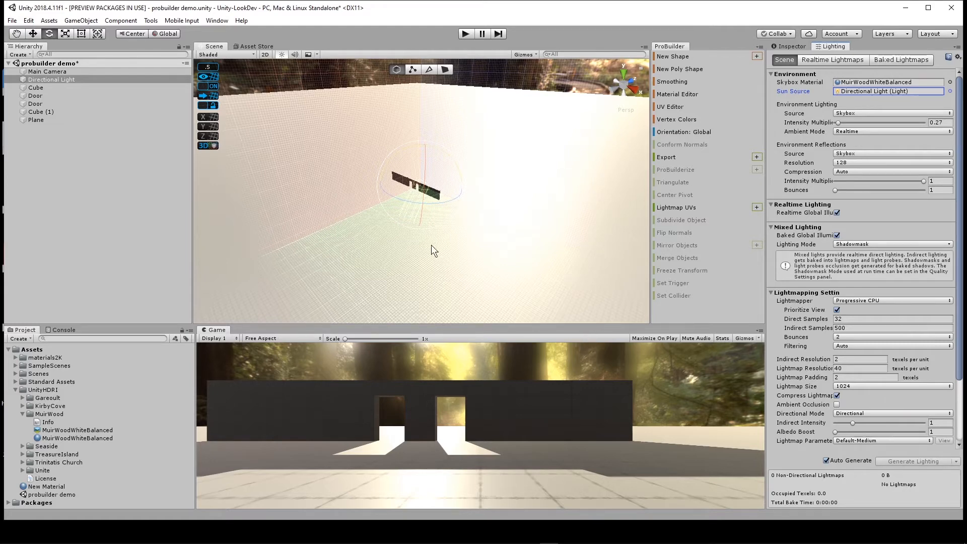
pyautogui.click(46, 88)
pyautogui.click(442, 189)
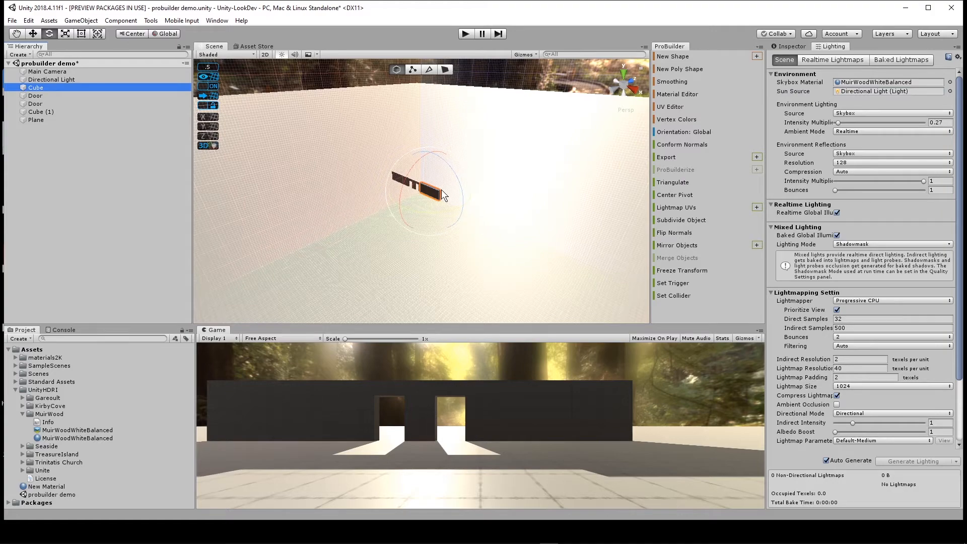
pyautogui.press('f')
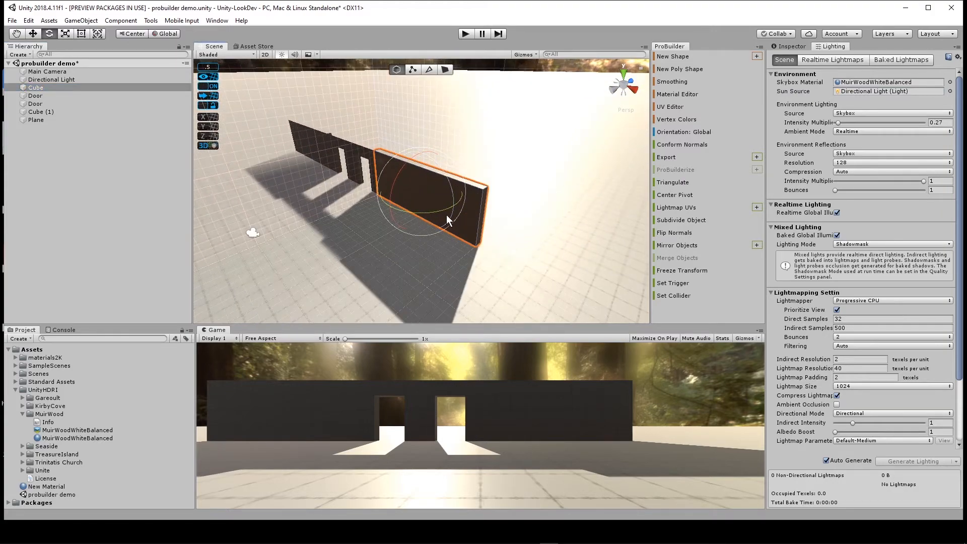
pyautogui.keyDown('alt'); pyautogui.moveTo(446, 214); pyautogui.dragTo(176, 207); pyautogui.keyUp('alt')
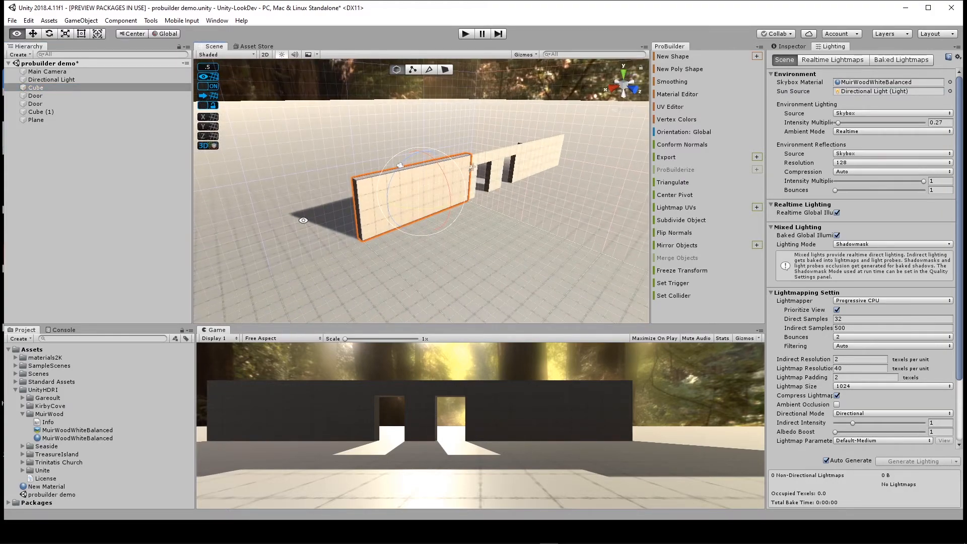
pyautogui.keyDown('alt'); pyautogui.moveTo(404, 231); pyautogui.dragTo(445, 194); pyautogui.keyUp('alt')
pyautogui.keyDown('alt'); pyautogui.moveTo(428, 190); pyautogui.dragTo(284, 188); pyautogui.keyUp('alt')
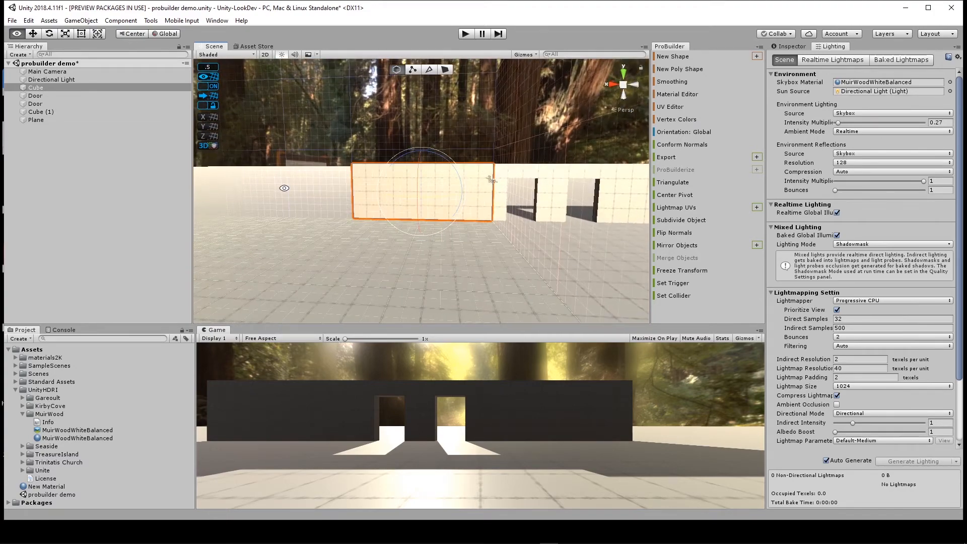
# Step: Save the scene with the new ground plane and lighting changes
pyautogui.click(12, 20)
pyautogui.click(37, 61)
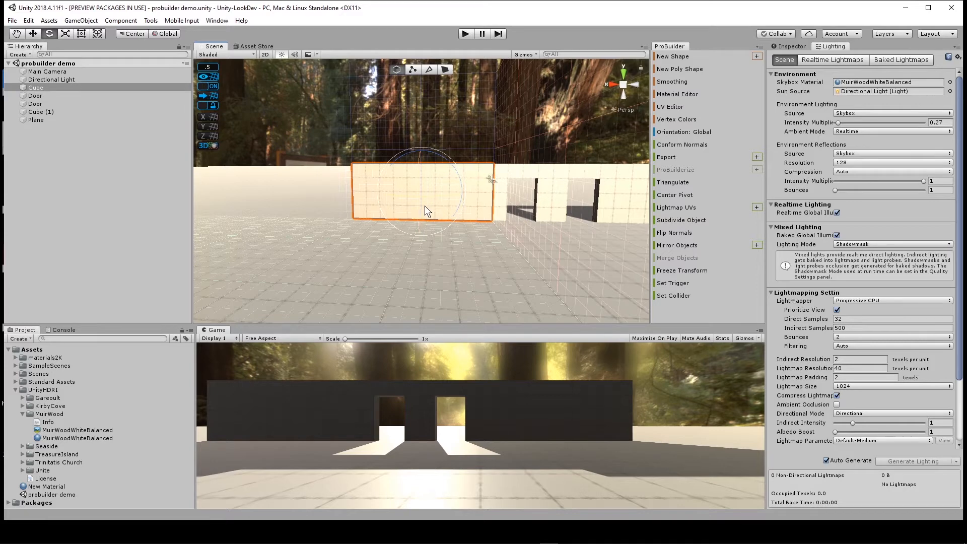
# Step: Bring both doorways into view and collapse the UnityHDRI folder in the project assets
pyautogui.moveTo(519, 211); pyautogui.dragTo(412, 200, button='middle')
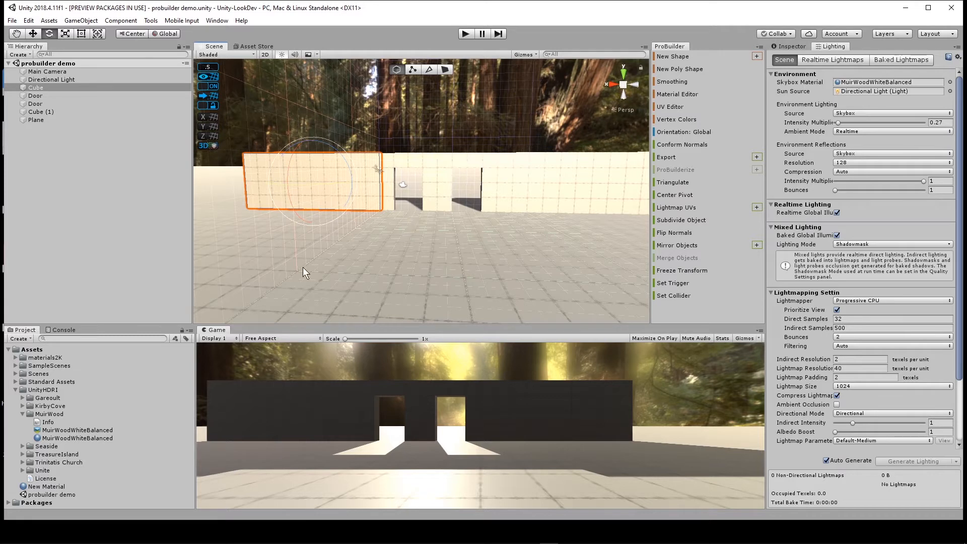
pyautogui.click(15, 390)
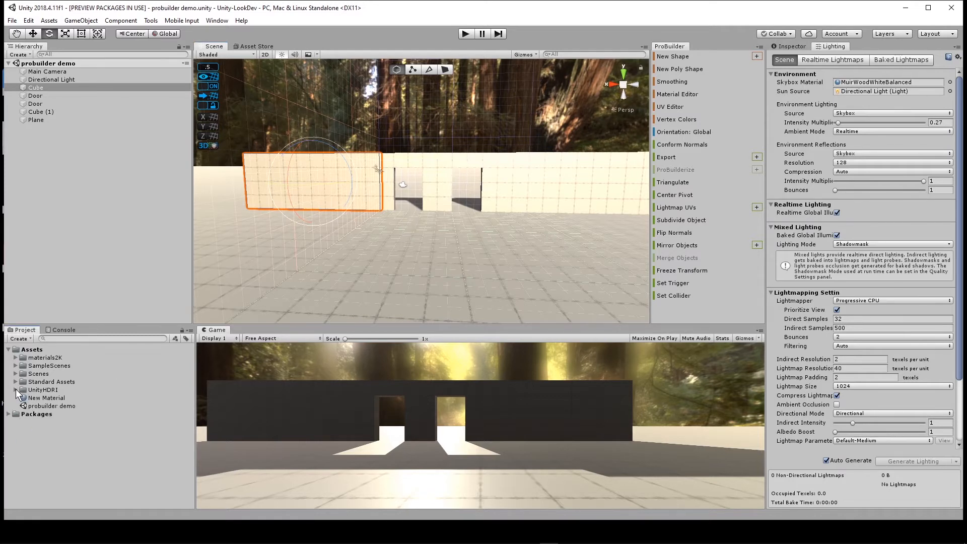
# Step: Apply the Ground23_col texture from the materials2K folder to the large ground plane
pyautogui.click(15, 357)
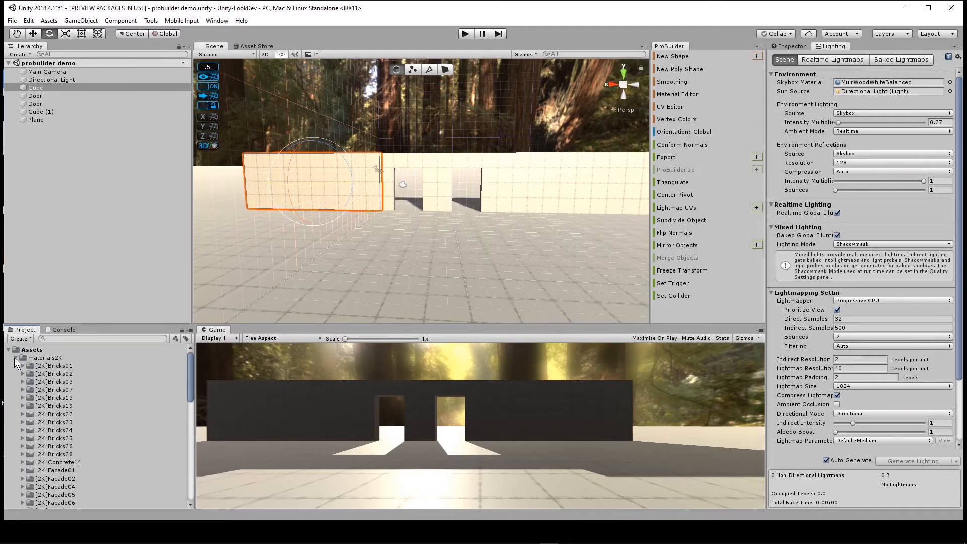
pyautogui.scroll(-5, 55, 393)
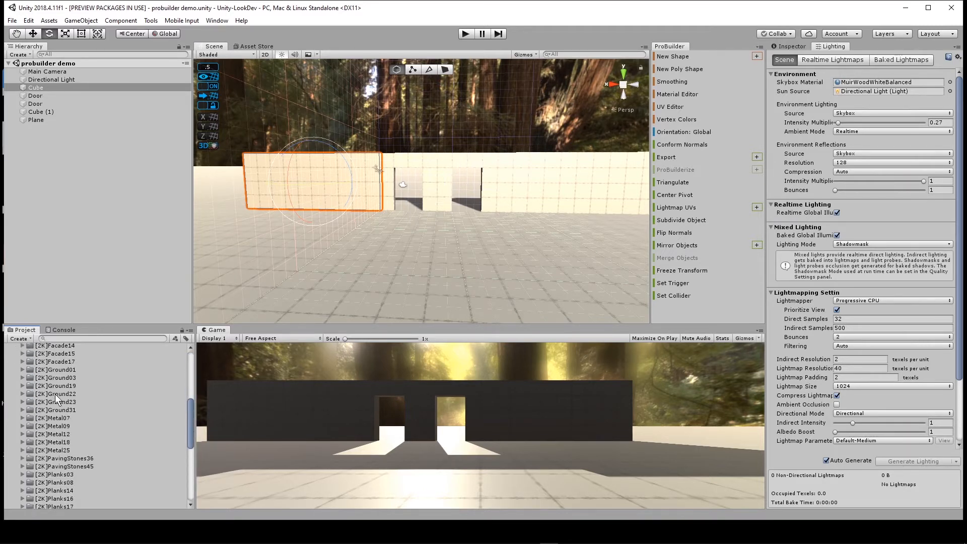
pyautogui.click(23, 394)
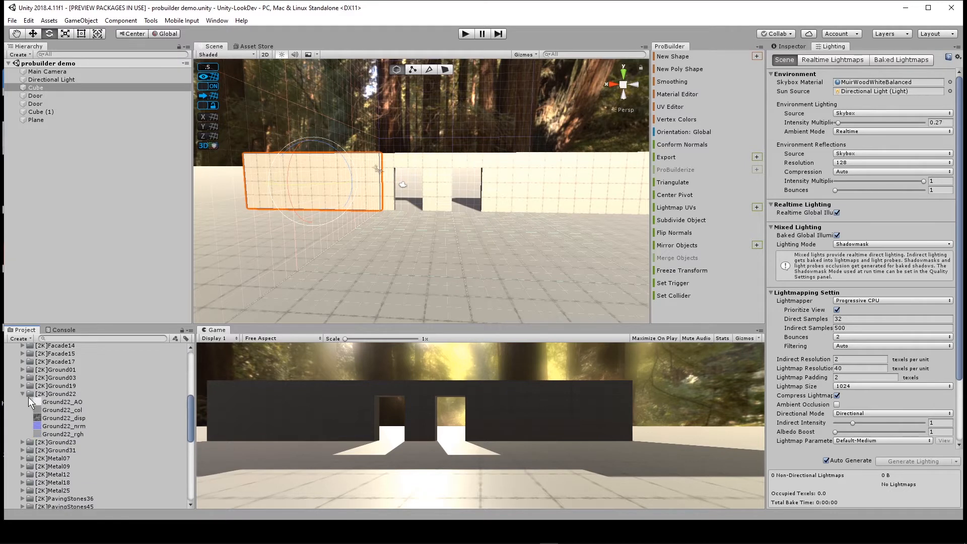
pyautogui.click(23, 450)
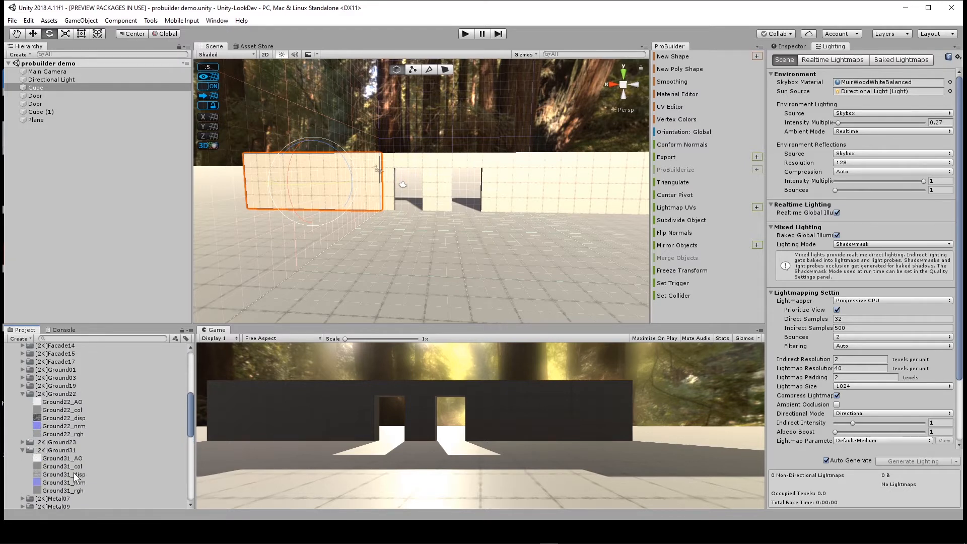
pyautogui.click(20, 442)
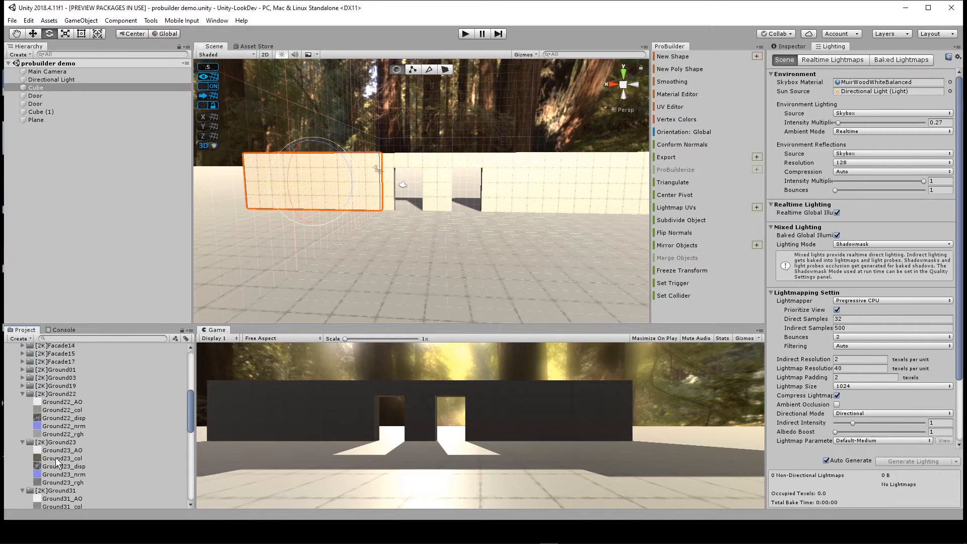
pyautogui.moveTo(55, 457); pyautogui.dragTo(315, 295)
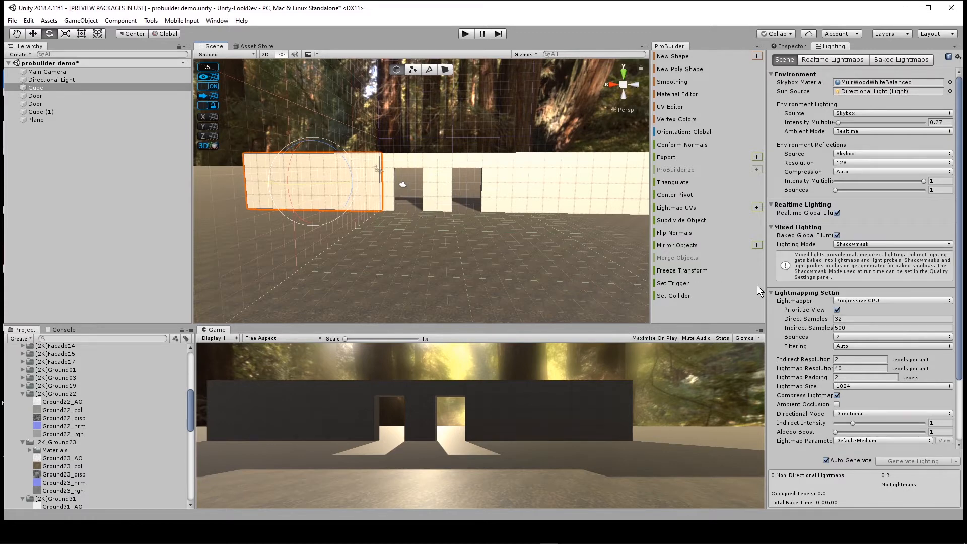
# Step: Switch the ground plane's Ground23_col material to the Standard shader
pyautogui.click(790, 46)
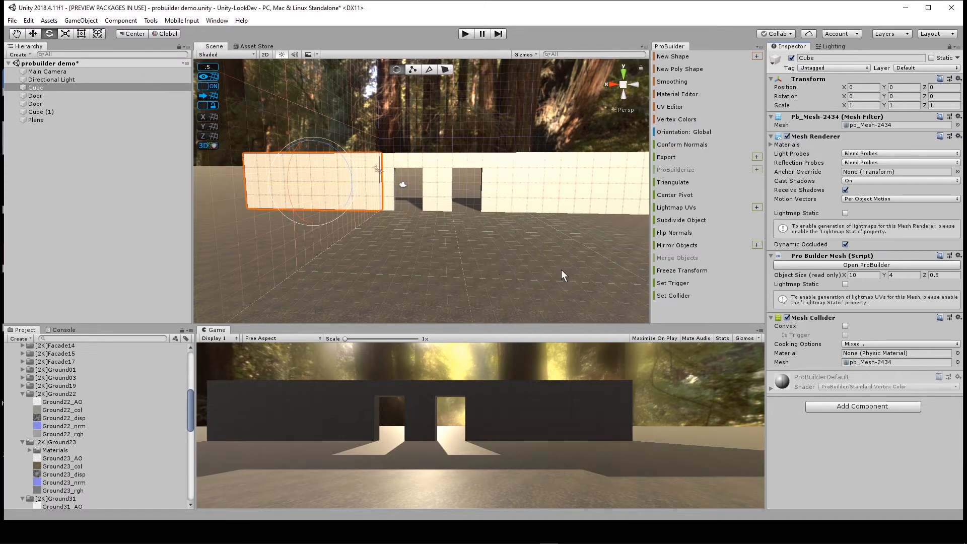
pyautogui.click(549, 275)
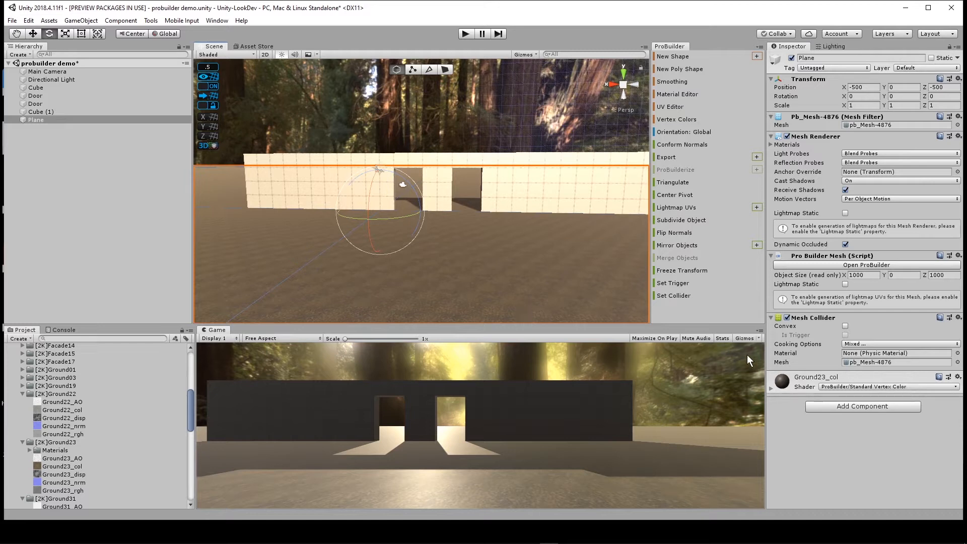
pyautogui.click(769, 389)
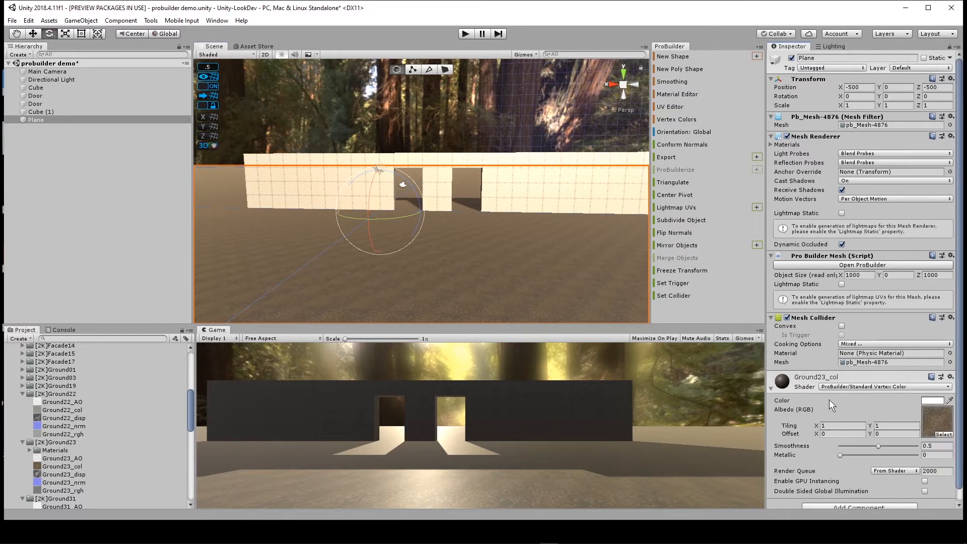
pyautogui.scroll(-1, 808, 421)
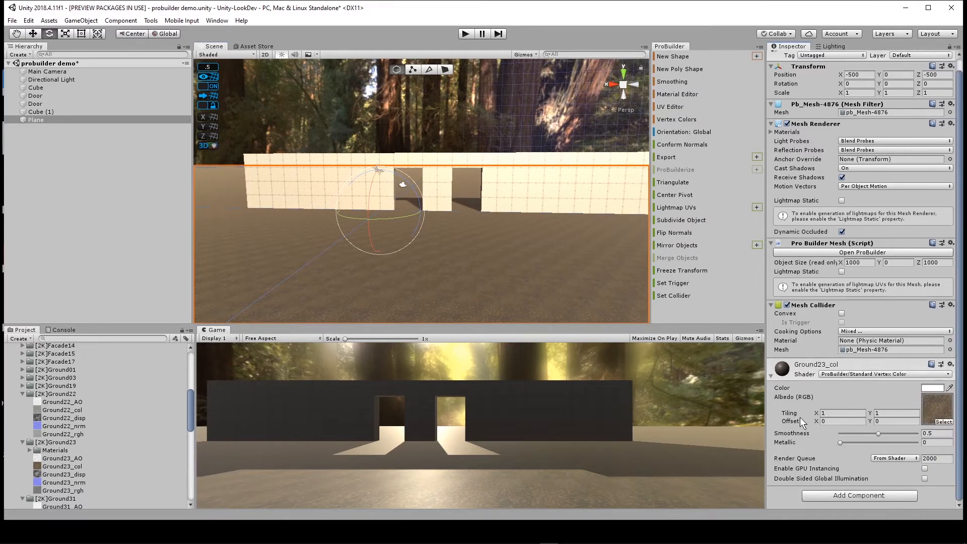
pyautogui.click(844, 374)
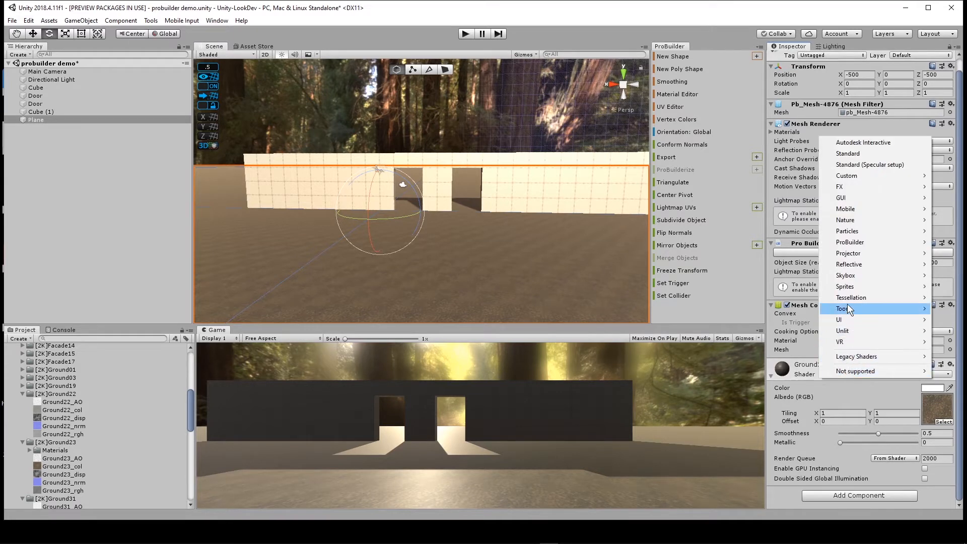
pyautogui.click(851, 153)
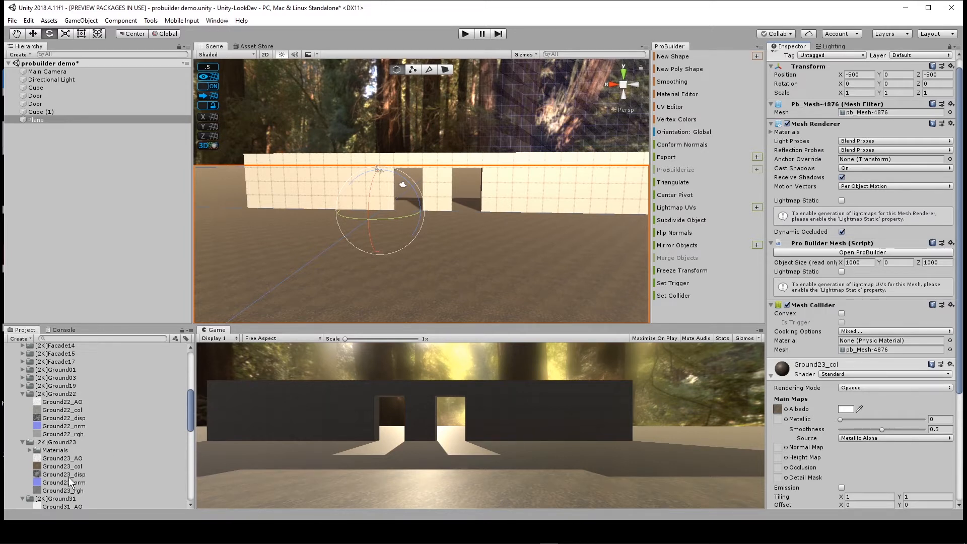
# Step: Assign Ground23_nrm as a properly marked normal map and Ground23_AO as occlusion on the ground material, and save the scene
pyautogui.moveTo(70, 481); pyautogui.dragTo(781, 452)
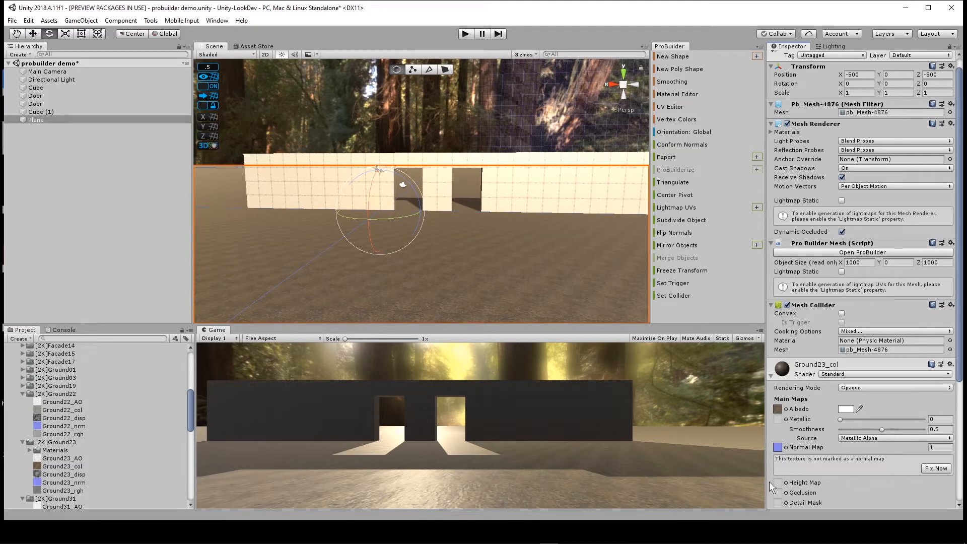
pyautogui.click(938, 468)
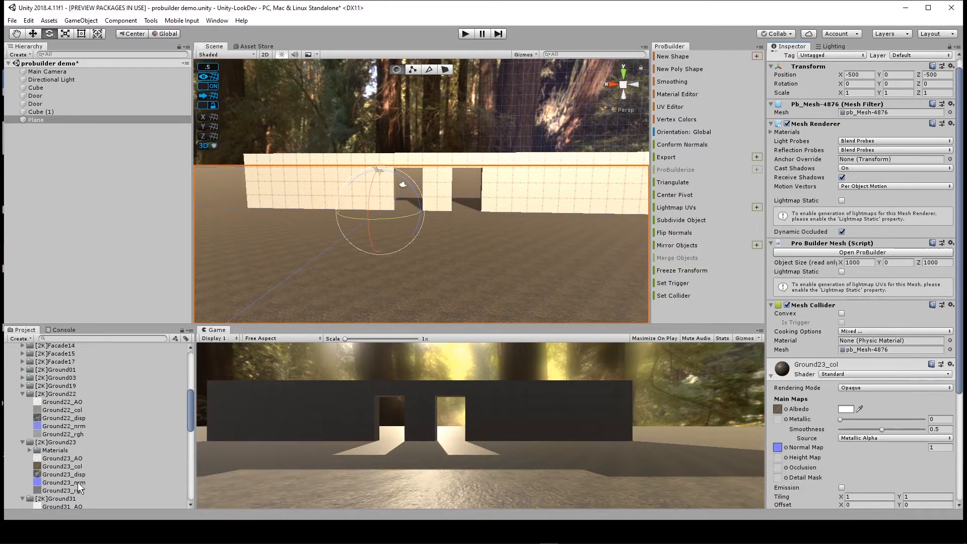
pyautogui.click(97, 458)
pyautogui.moveTo(97, 460); pyautogui.dragTo(781, 469)
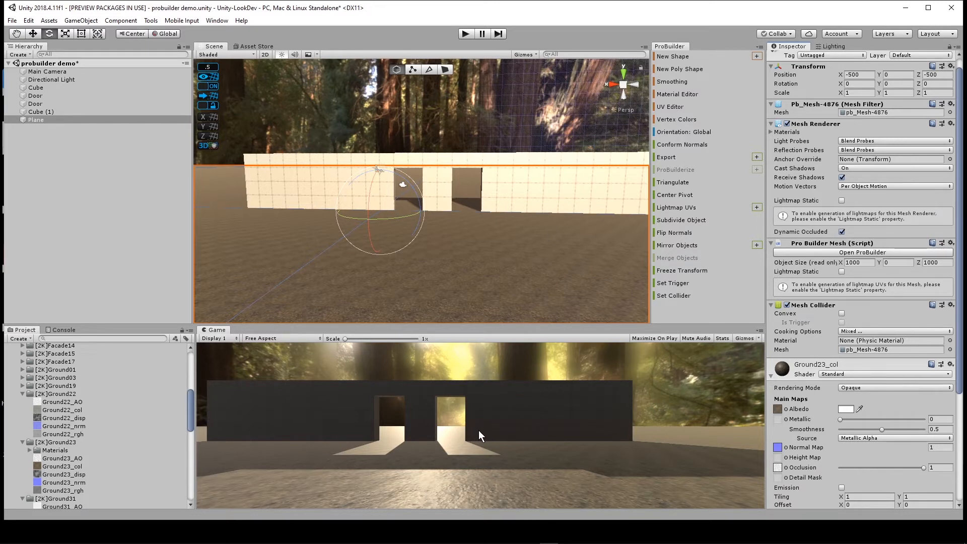
pyautogui.hotkey('ctrl', 's')
pyautogui.moveTo(469, 325); pyautogui.dragTo(471, 346)
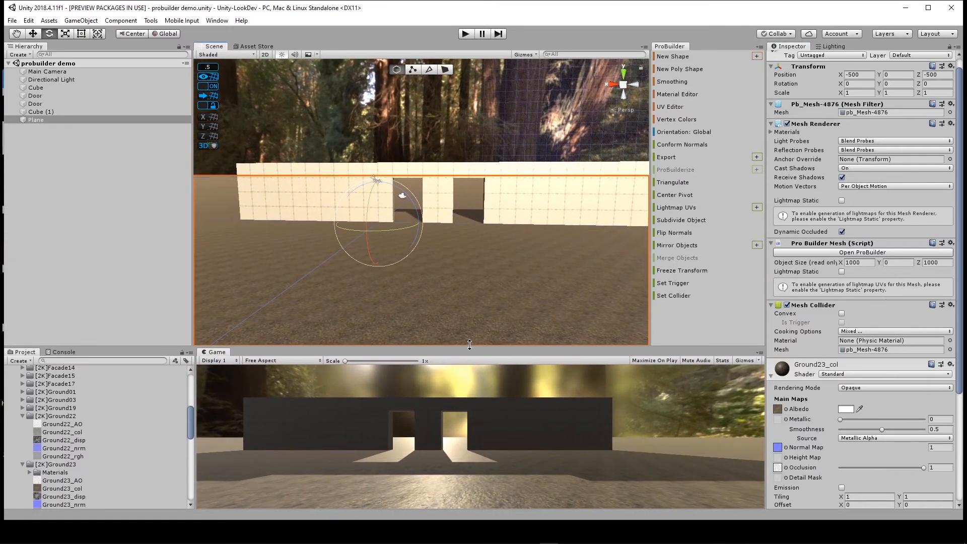
# Step: Try the Bricks24_col texture on the original wall cube and inspect it up close
pyautogui.scroll(-10, 101, 421)
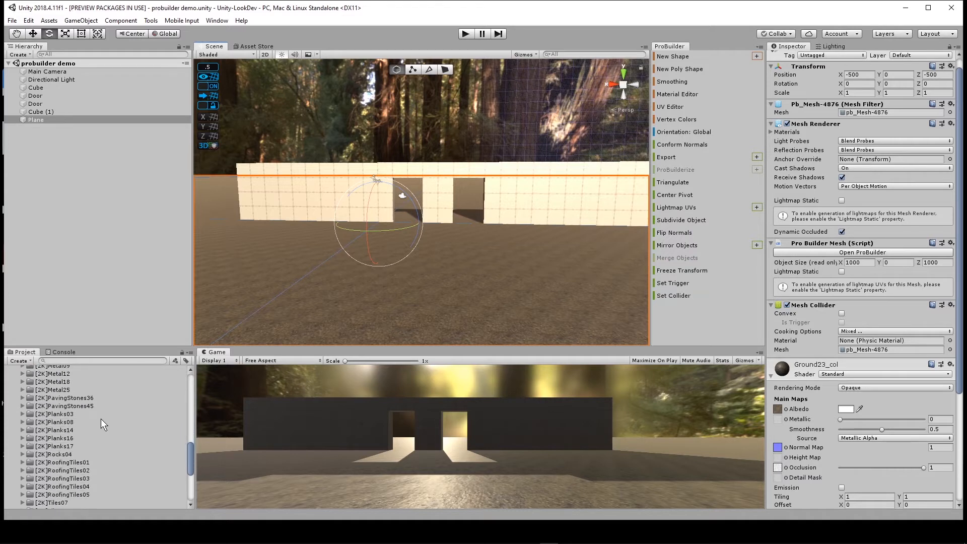
pyautogui.scroll(-3, 100, 424)
pyautogui.scroll(15, 101, 418)
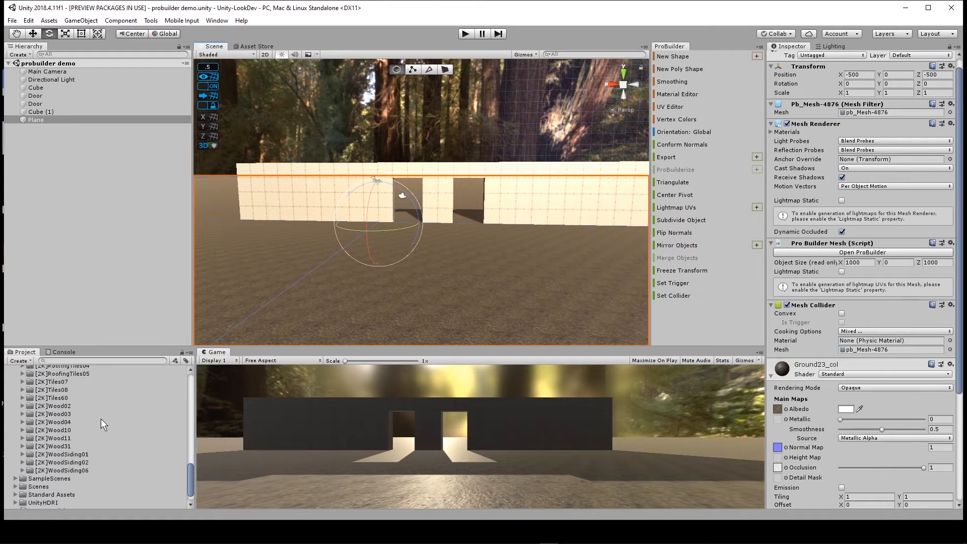
pyautogui.scroll(2, 101, 417)
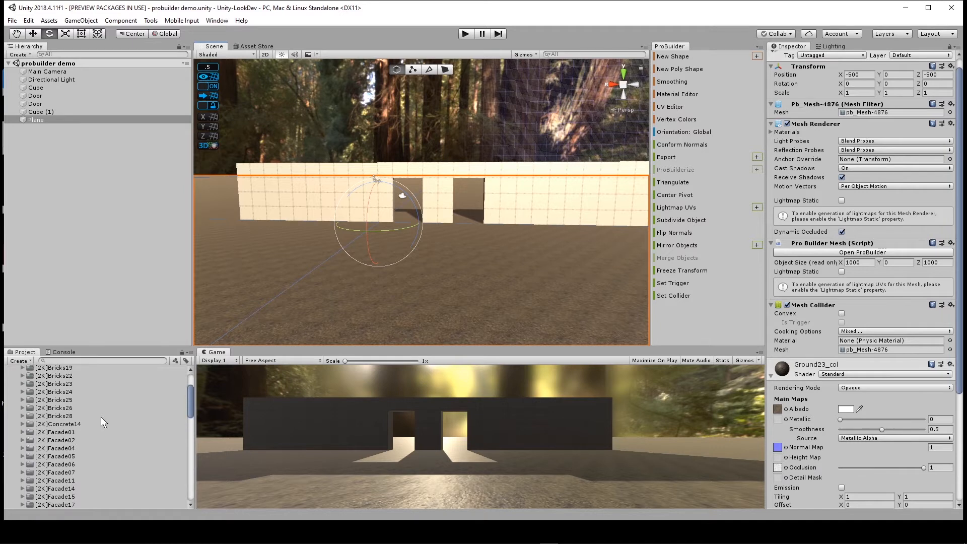
pyautogui.click(22, 392)
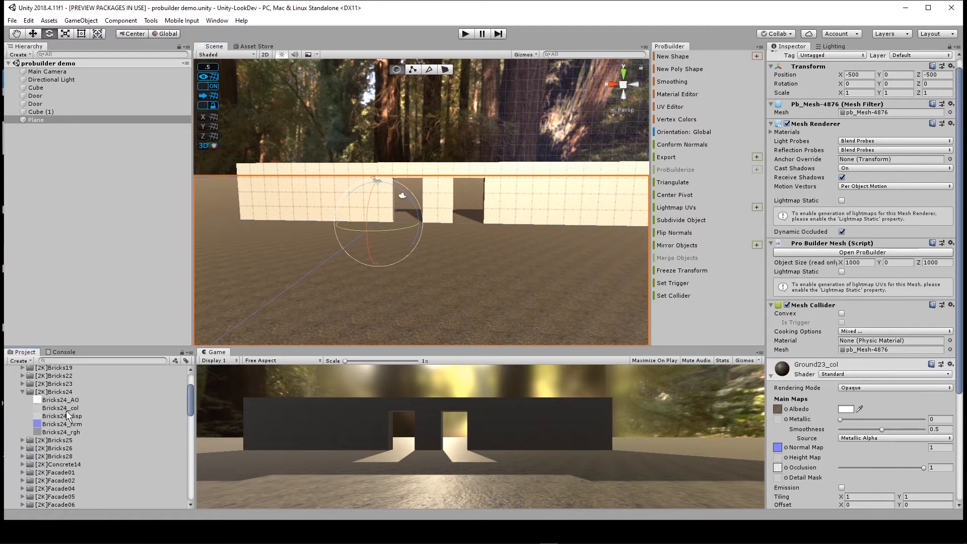
pyautogui.moveTo(59, 407); pyautogui.dragTo(331, 206)
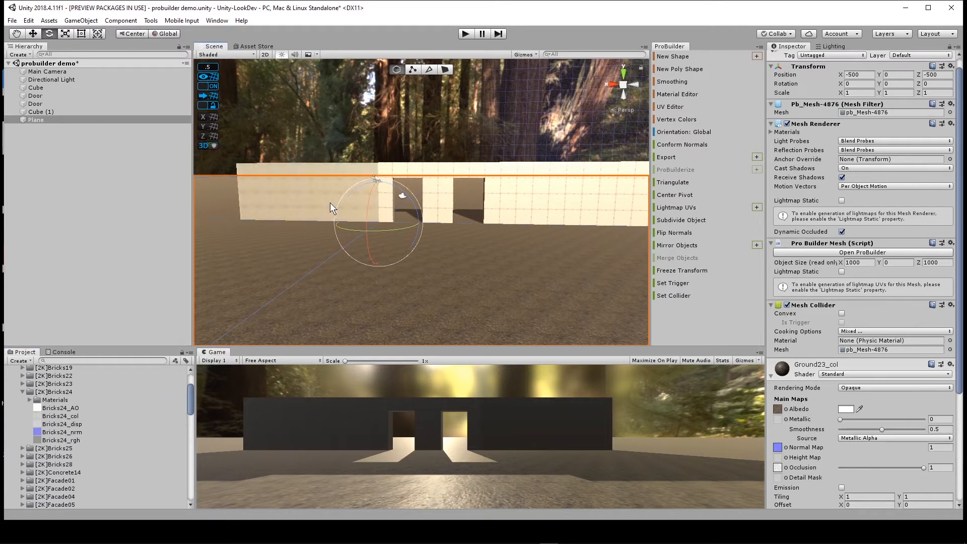
pyautogui.scroll(3, 328, 207)
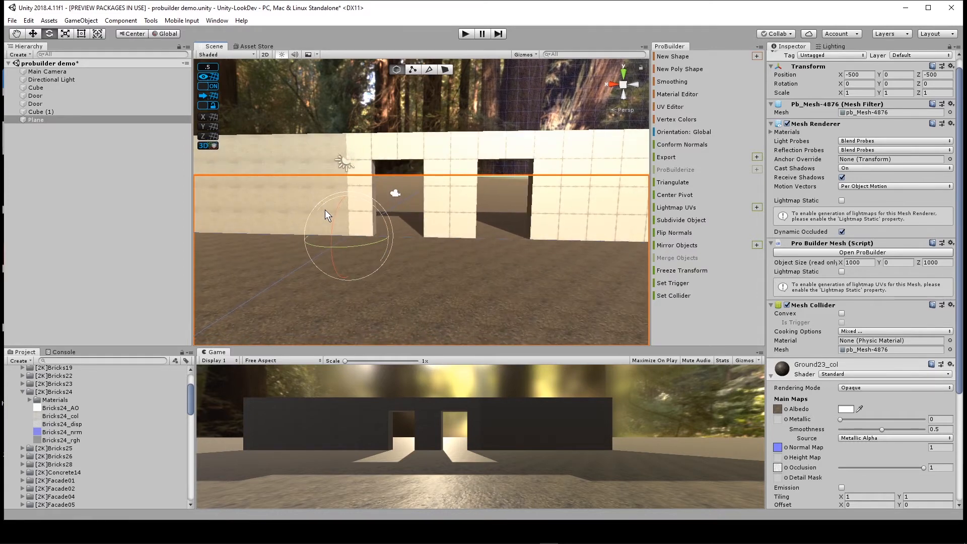
pyautogui.scroll(5, 324, 210)
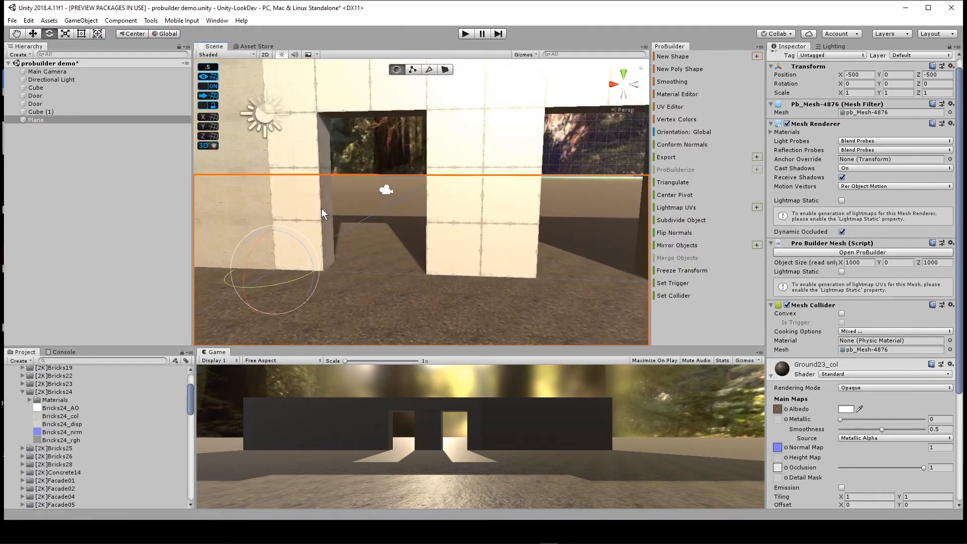
# Step: Apply the Bricks22_col texture from the Bricks22 folder to the original wall cube
pyautogui.scroll(-3, 321, 207)
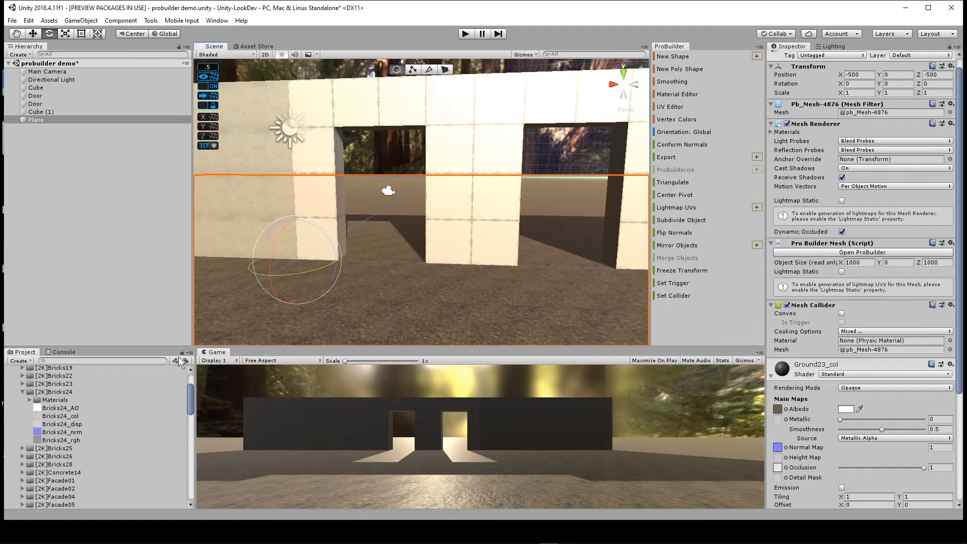
pyautogui.click(22, 375)
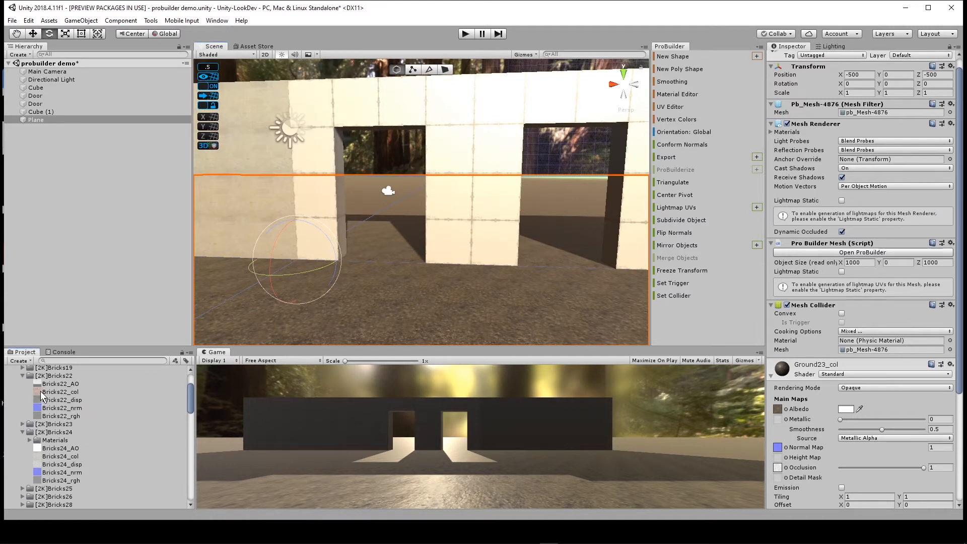
pyautogui.moveTo(41, 393); pyautogui.dragTo(236, 240)
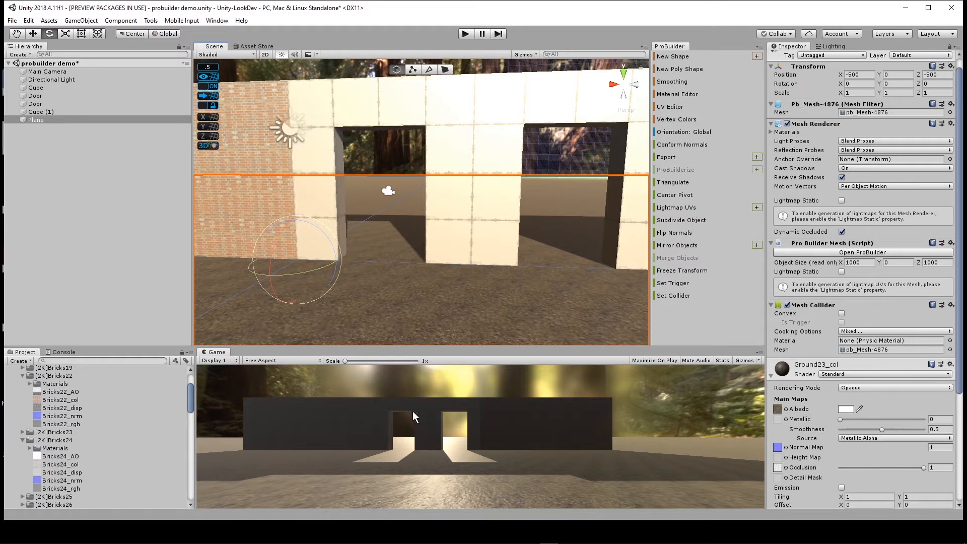
# Step: Move the Main Camera along Z to 8, on the sunlit side of the wall, and set its Y rotation to 180
pyautogui.click(388, 192)
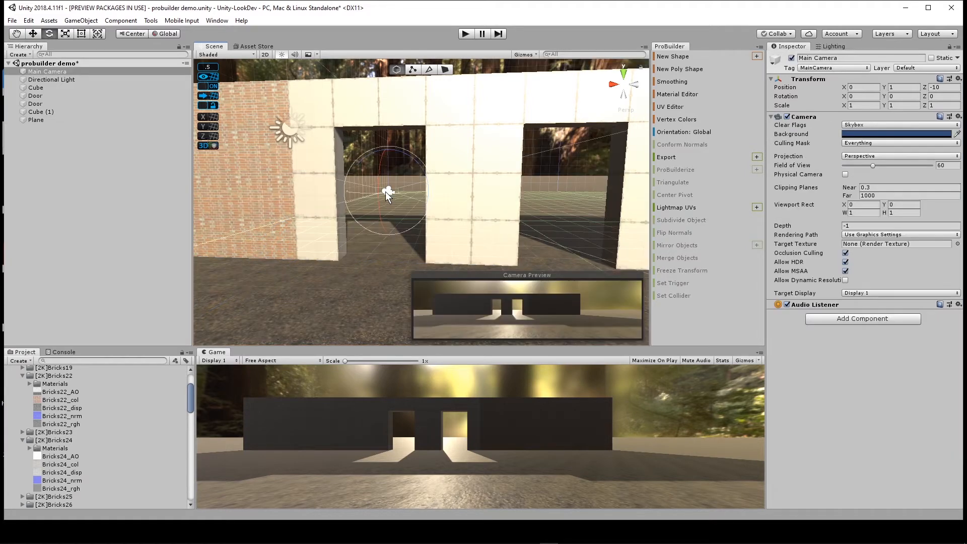
pyautogui.click(83, 71)
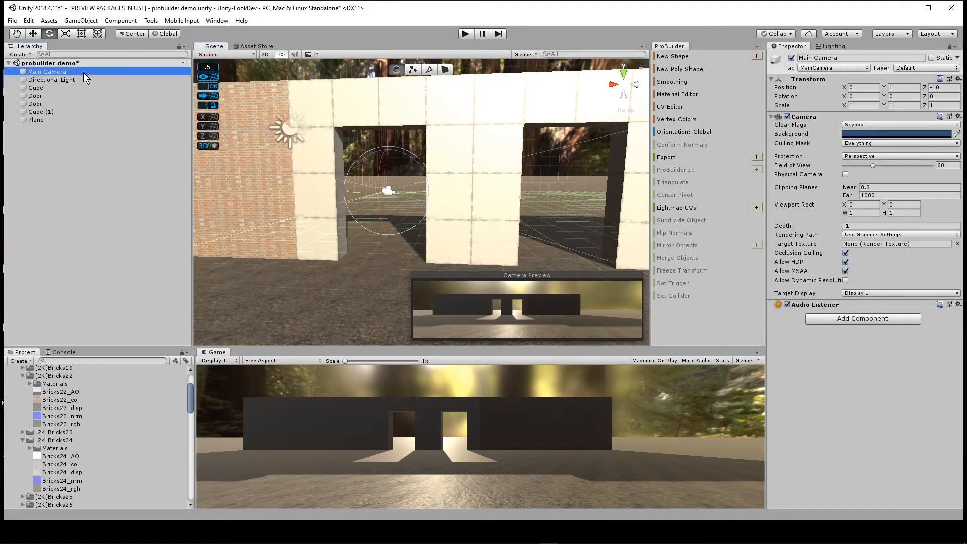
pyautogui.click(33, 34)
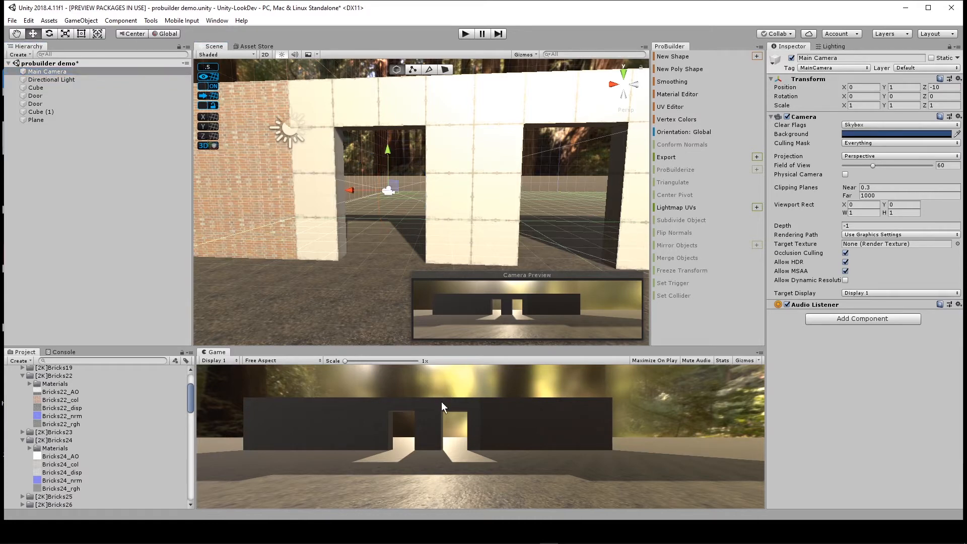
pyautogui.moveTo(385, 238)
pyautogui.keyDown('alt'); pyautogui.mouseDown()
pyautogui.moveTo(363, 289)
pyautogui.moveTo(369, 243)
pyautogui.mouseUp(); pyautogui.keyUp('alt')
pyautogui.scroll(-10, 368, 240)
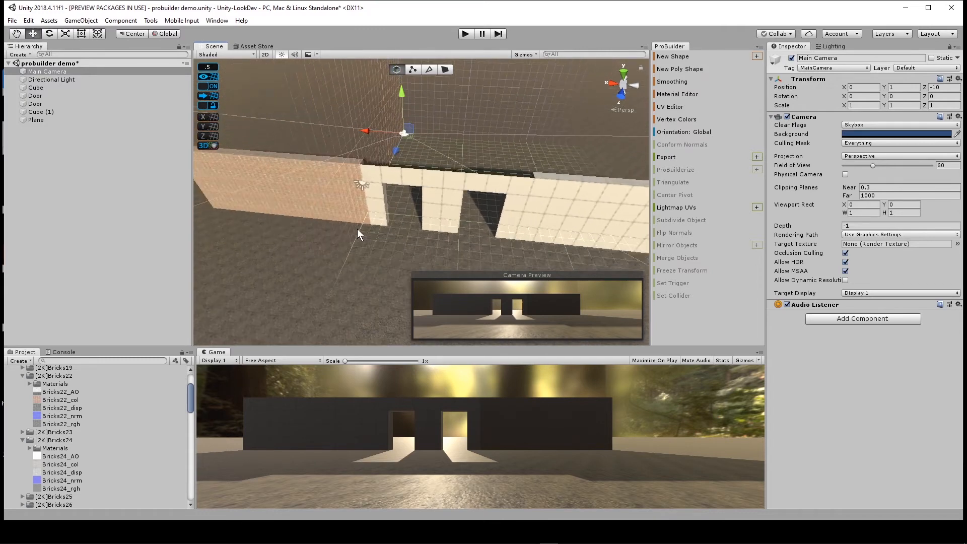
pyautogui.moveTo(399, 164); pyautogui.dragTo(385, 243)
pyautogui.moveTo(385, 245); pyautogui.dragTo(383, 246)
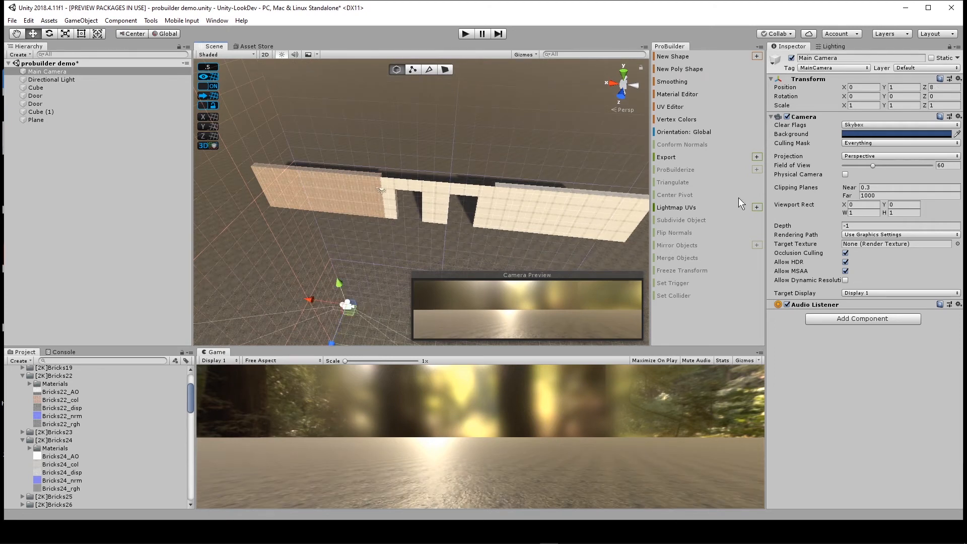
pyautogui.click(903, 96)
pyautogui.write('180')
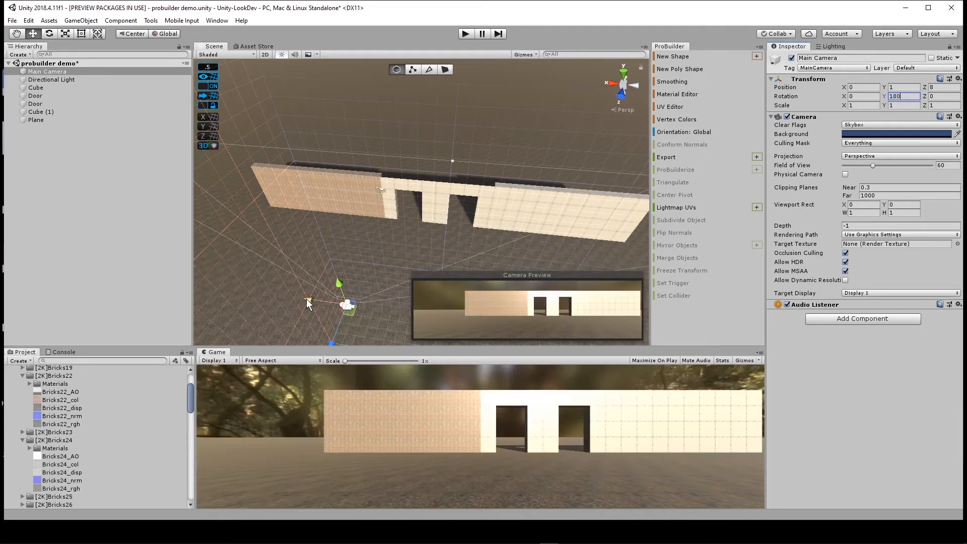
# Step: Switch the Bricks22_col material on the original wall cube to the Standard shader
pyautogui.click(63, 88)
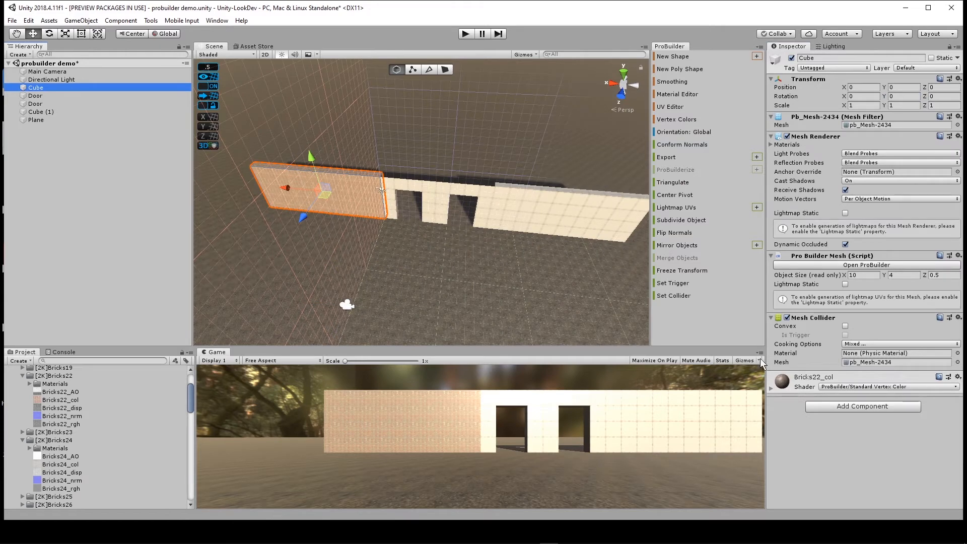
pyautogui.click(770, 389)
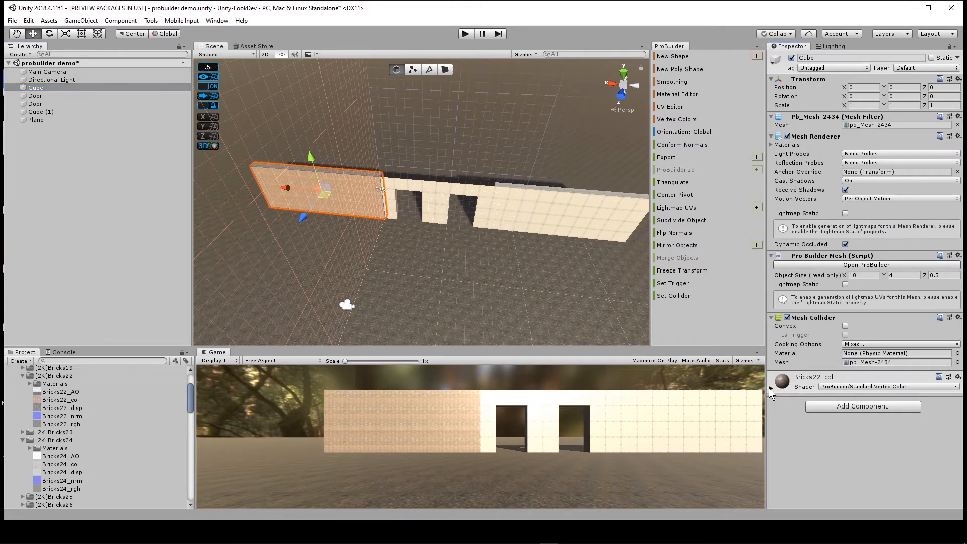
pyautogui.click(854, 388)
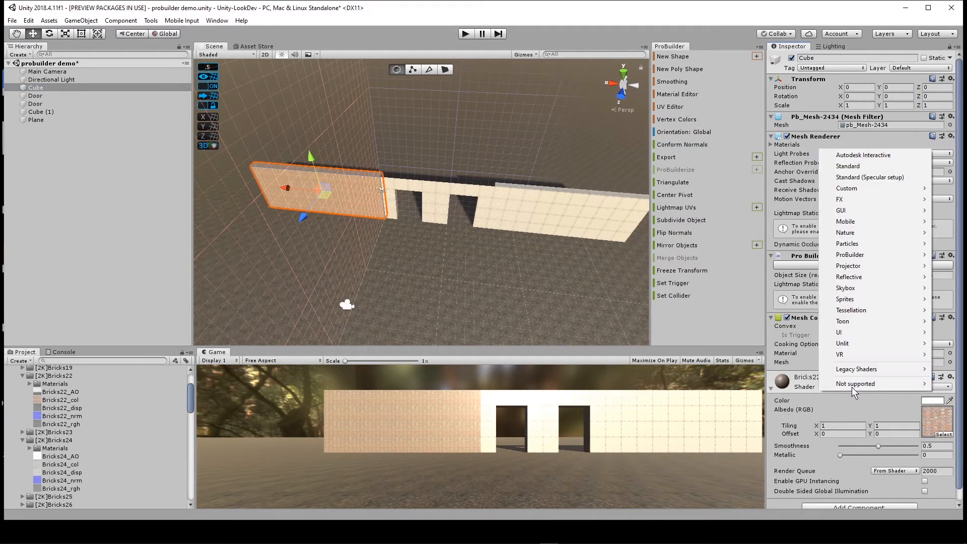
pyautogui.click(858, 171)
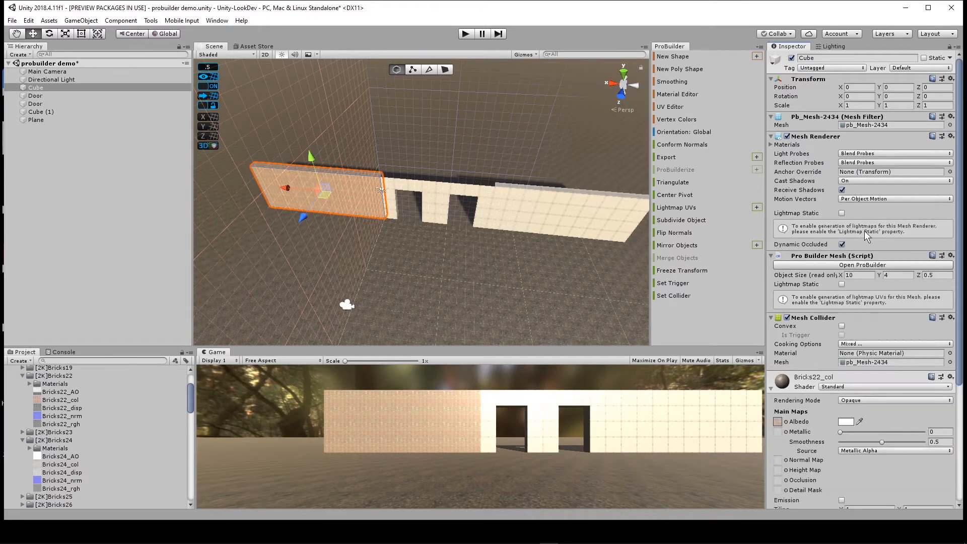
# Step: Assign Bricks22_nrm as the wall material's normal map and fix its import type so it is marked as a normal map
pyautogui.scroll(-1, 824, 388)
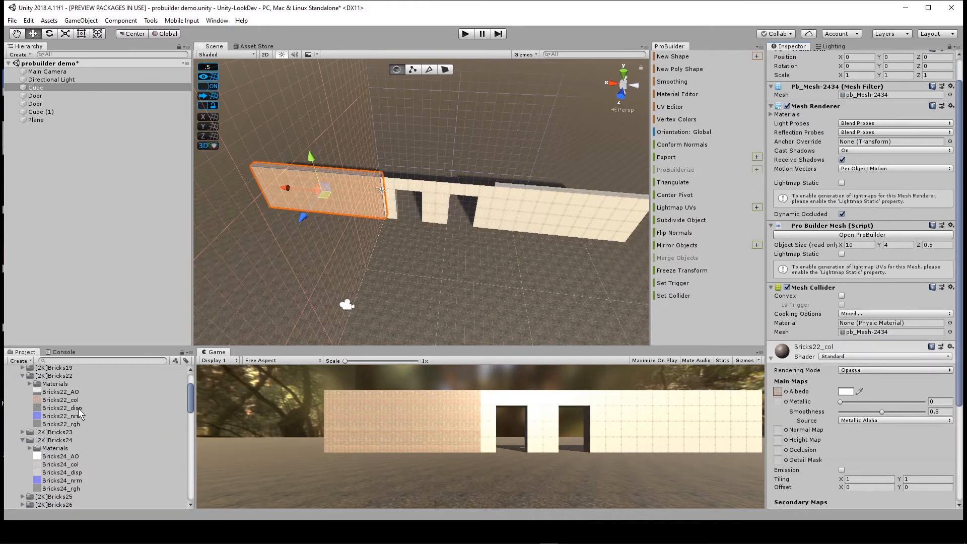
pyautogui.moveTo(65, 413); pyautogui.dragTo(780, 433)
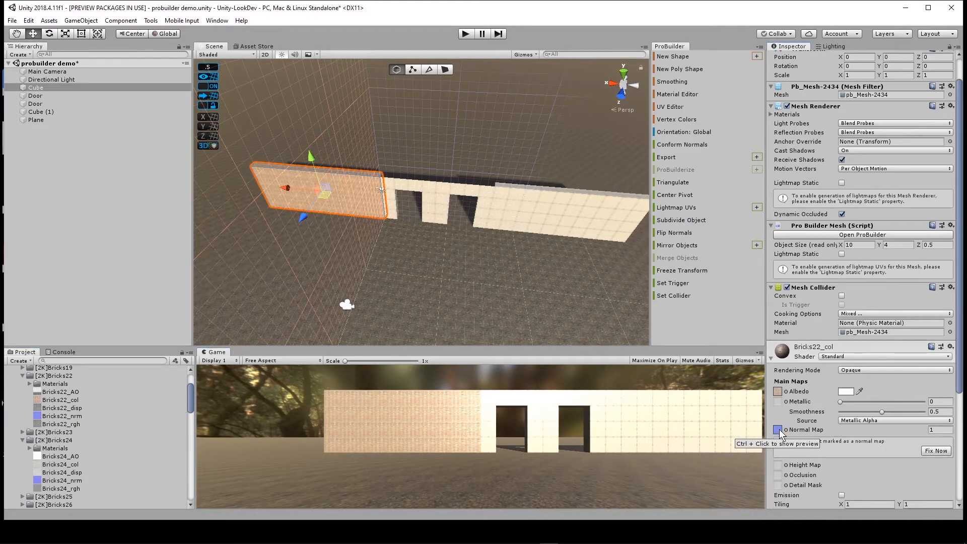
pyautogui.click(935, 451)
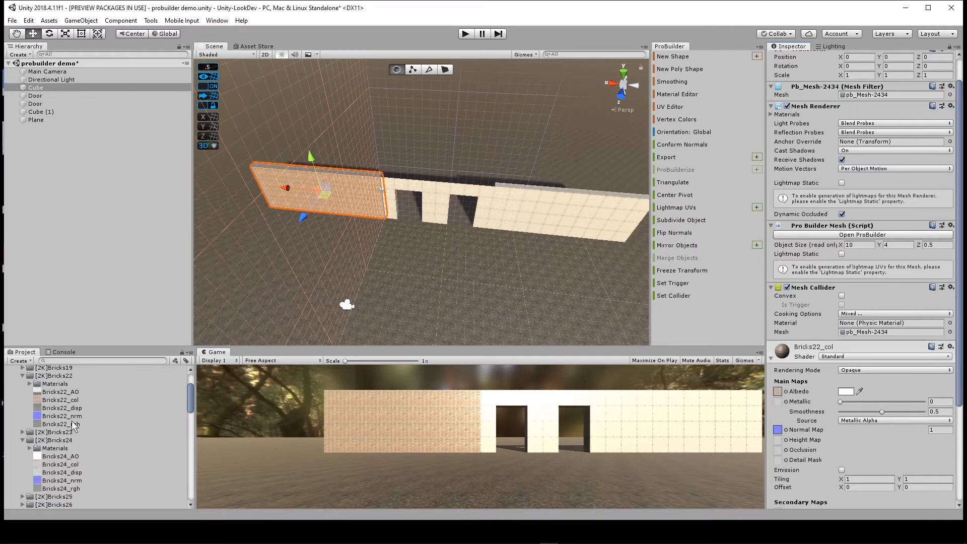
# Step: Try Bricks22_AO as the wall material's occlusion map, undo it, and inspect the brick surface up close
pyautogui.moveTo(72, 392)
pyautogui.mouseDown()
pyautogui.moveTo(398, 442)
pyautogui.moveTo(787, 450)
pyautogui.moveTo(778, 453)
pyautogui.mouseUp()
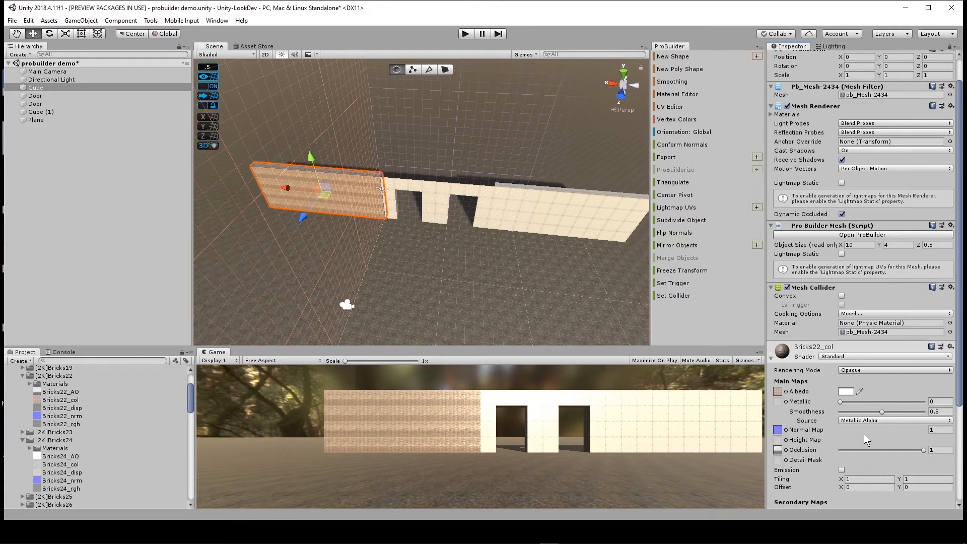
pyautogui.hotkey('ctrl', 'z')
pyautogui.keyDown('alt'); pyautogui.moveTo(406, 271); pyautogui.dragTo(432, 253); pyautogui.keyUp('alt')
pyautogui.scroll(10, 432, 253)
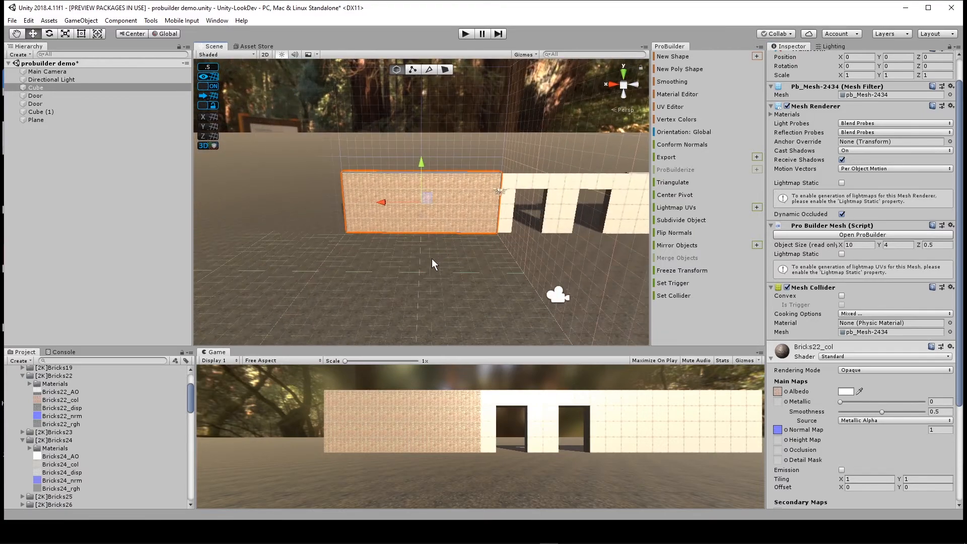
pyautogui.scroll(3, 431, 256)
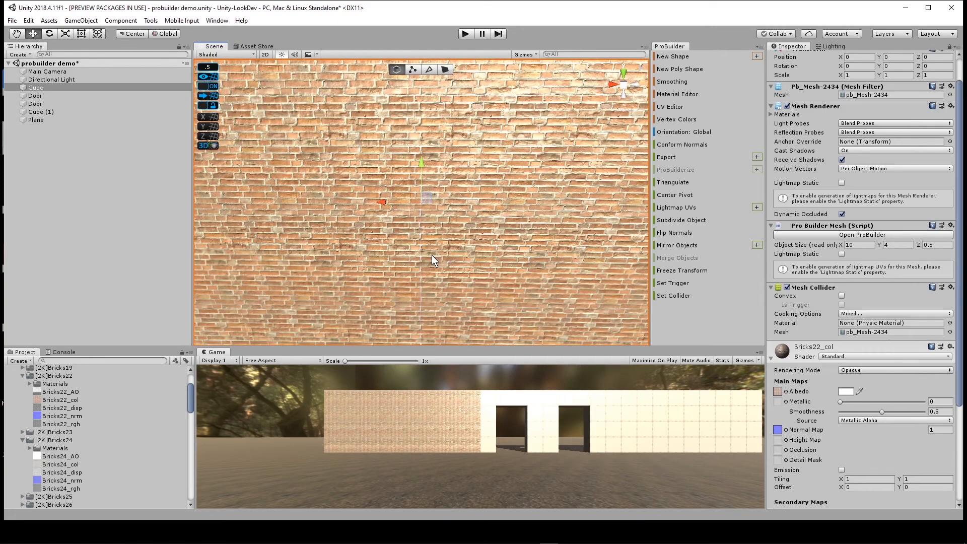
pyautogui.scroll(-10, 431, 255)
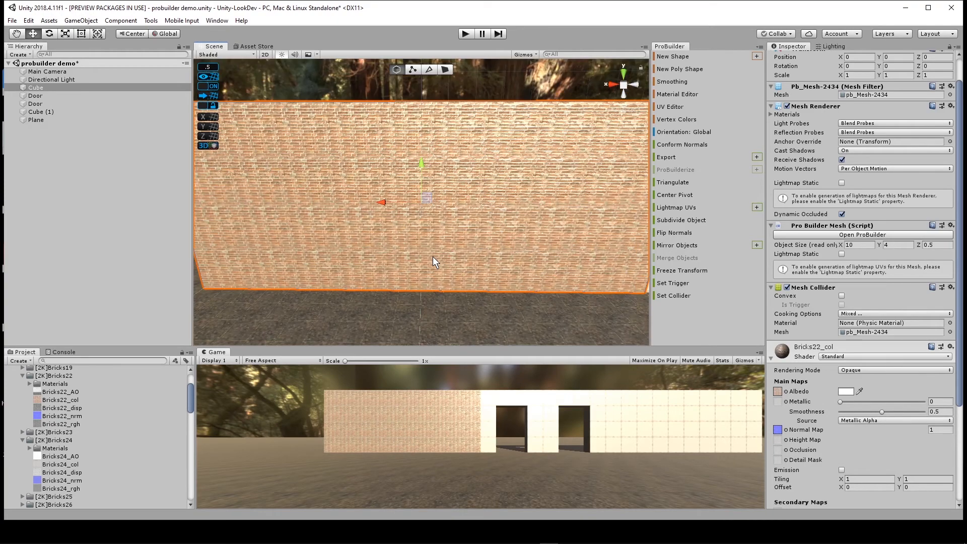
pyautogui.scroll(-2, 434, 264)
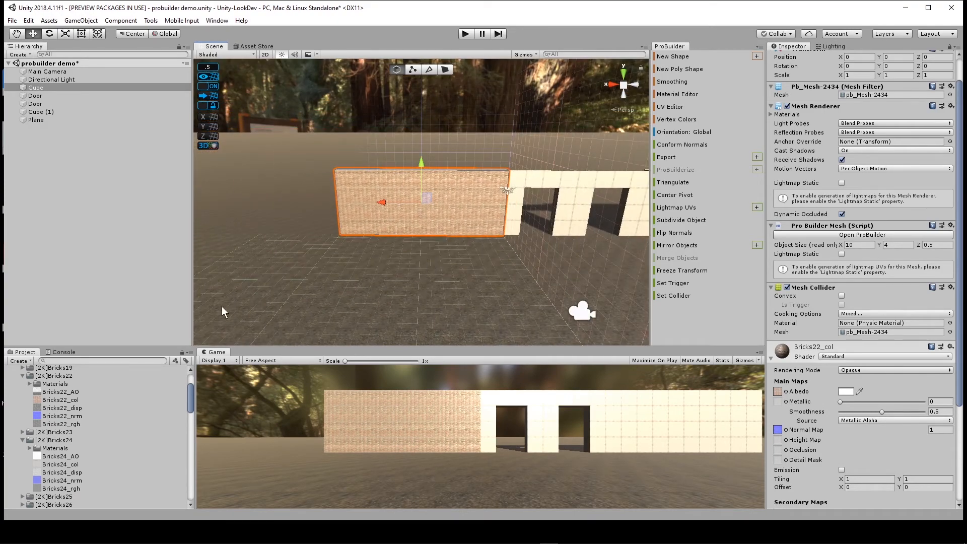
# Step: Apply the Bricks22_col material from the Bricks22 Materials folder to both door pieces and the second wall cube
pyautogui.click(30, 448)
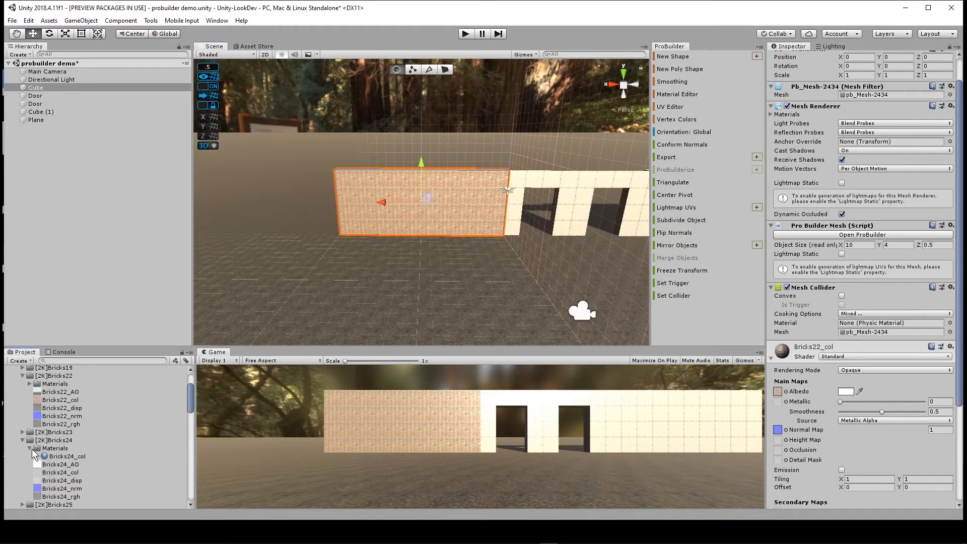
pyautogui.click(29, 384)
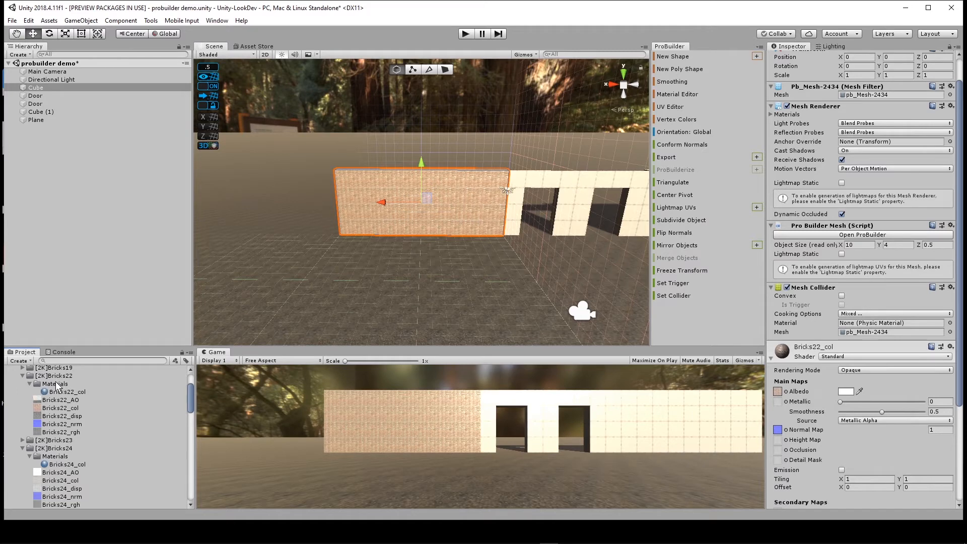
pyautogui.moveTo(59, 391); pyautogui.dragTo(567, 210)
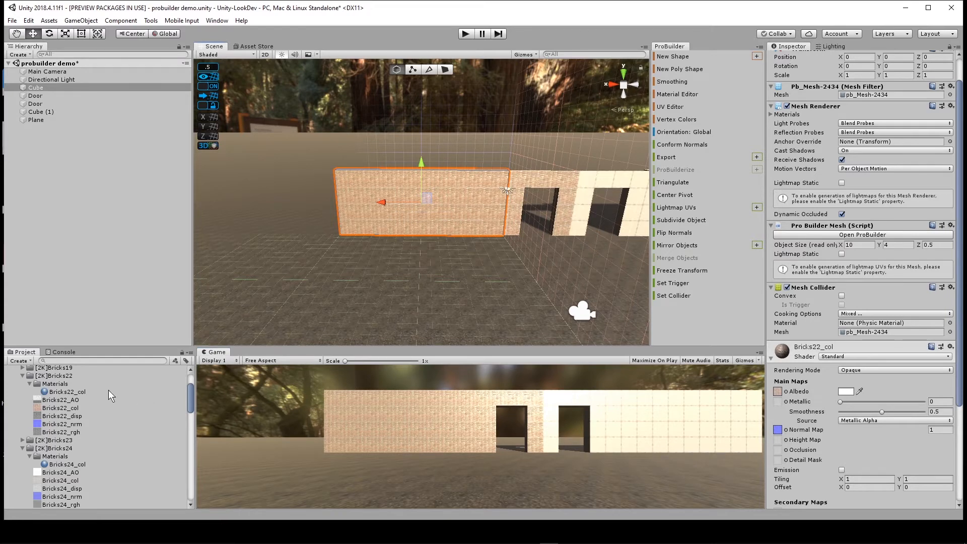
pyautogui.moveTo(76, 392); pyautogui.dragTo(506, 300)
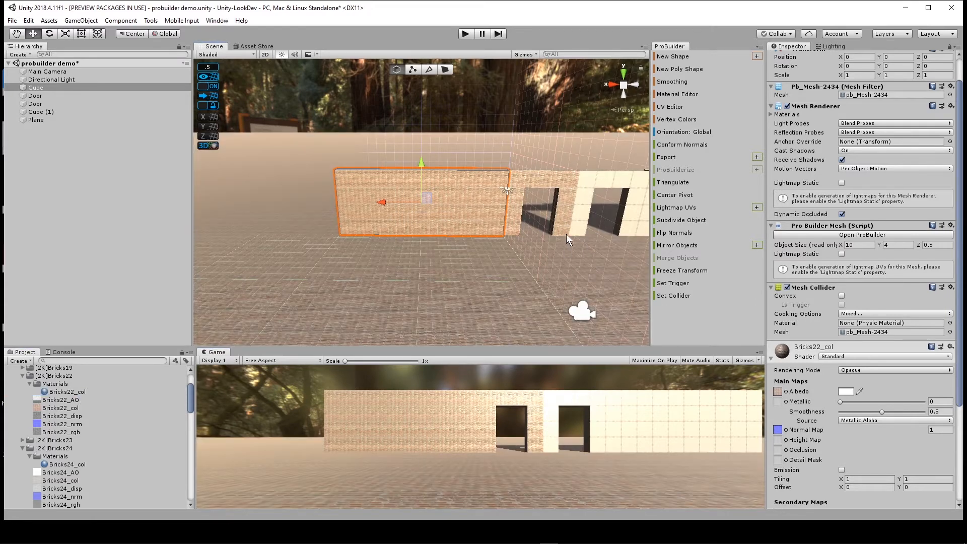
pyautogui.moveTo(566, 234); pyautogui.dragTo(580, 217)
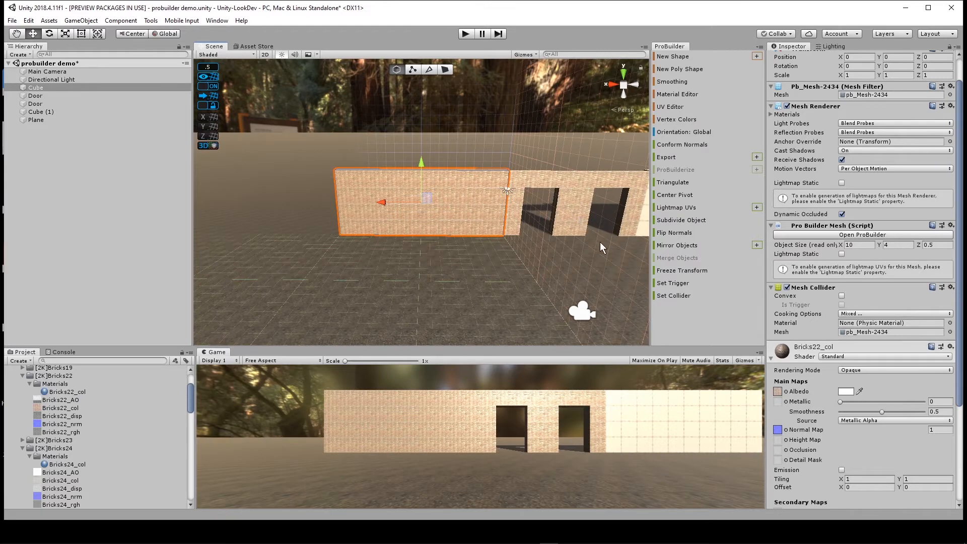
pyautogui.moveTo(57, 391); pyautogui.dragTo(635, 233)
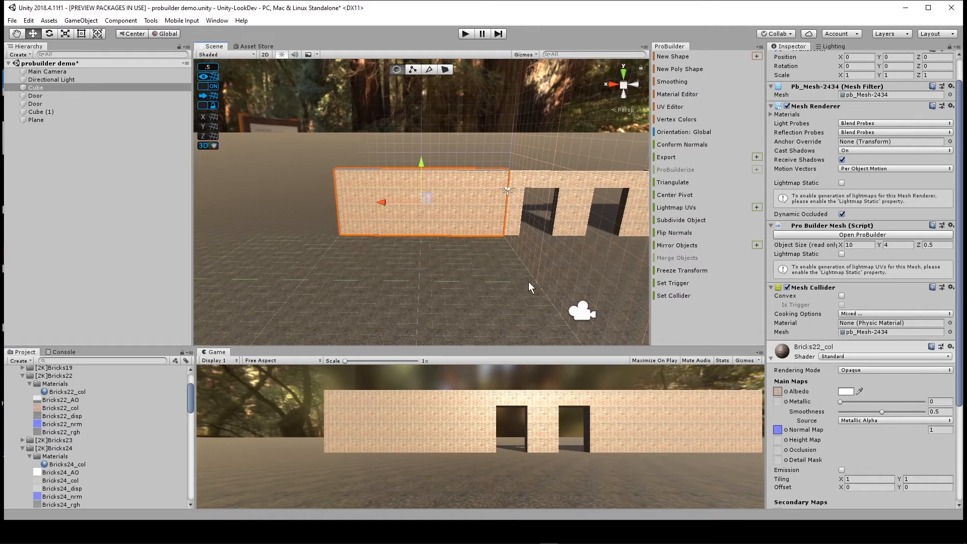
# Step: Create a new default ProBuilder cube, and start another shape through the Shape Tool with Cube as its type
pyautogui.moveTo(528, 280); pyautogui.dragTo(376, 279, button='middle')
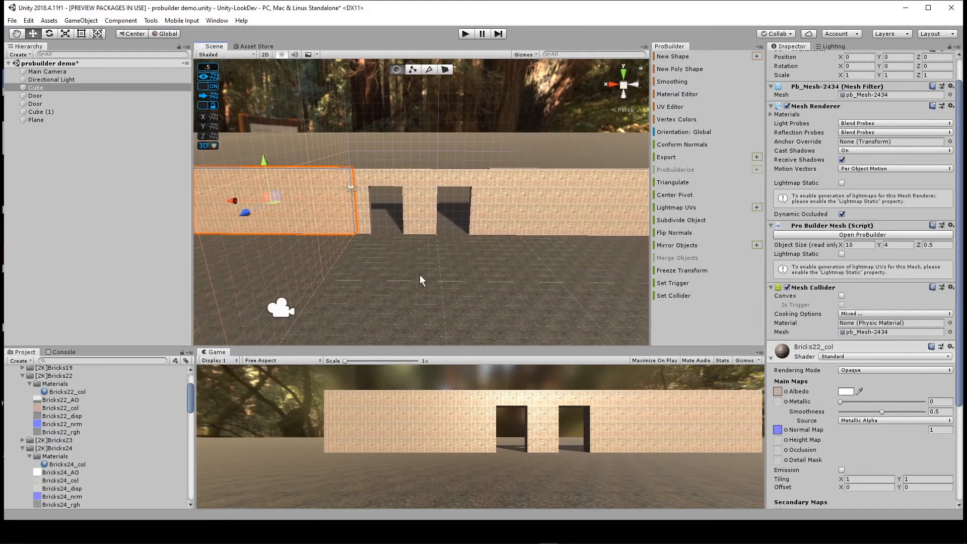
pyautogui.keyDown('alt'); pyautogui.moveTo(420, 275); pyautogui.dragTo(422, 260); pyautogui.keyUp('alt')
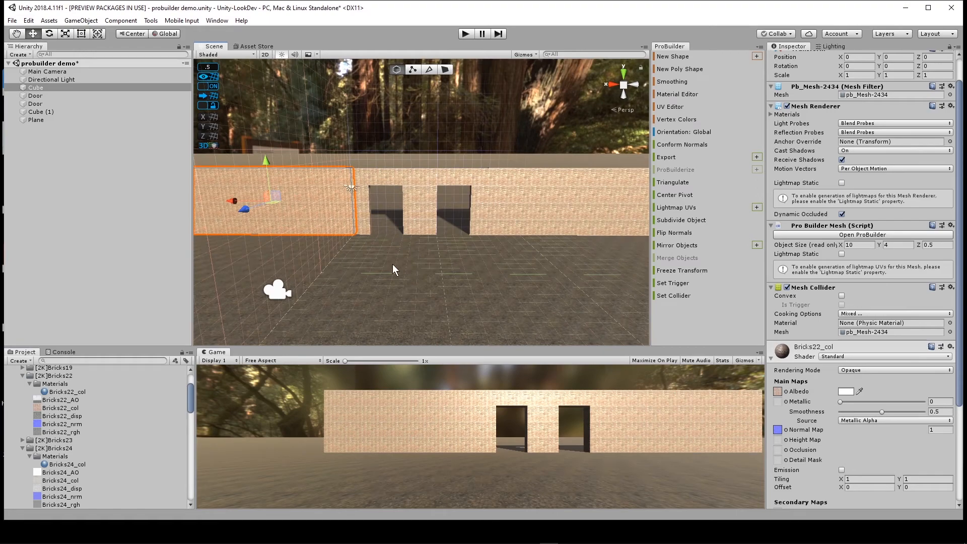
pyautogui.keyDown('alt'); pyautogui.moveTo(425, 298); pyautogui.dragTo(540, 284); pyautogui.keyUp('alt')
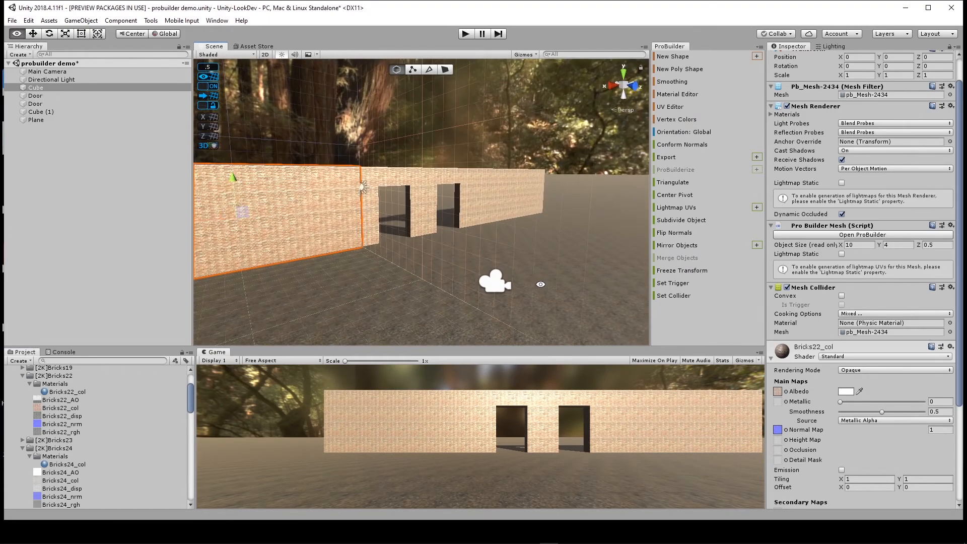
pyautogui.click(674, 57)
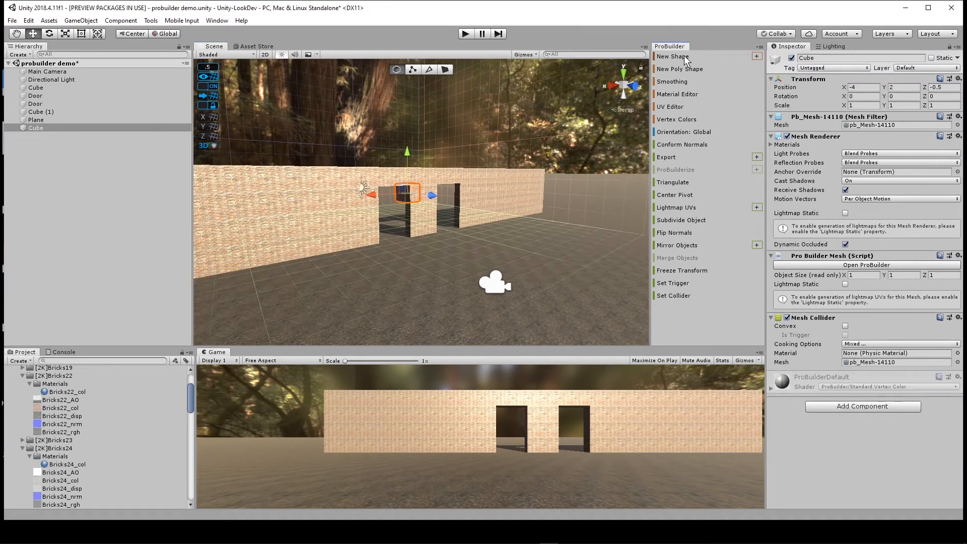
pyautogui.click(757, 56)
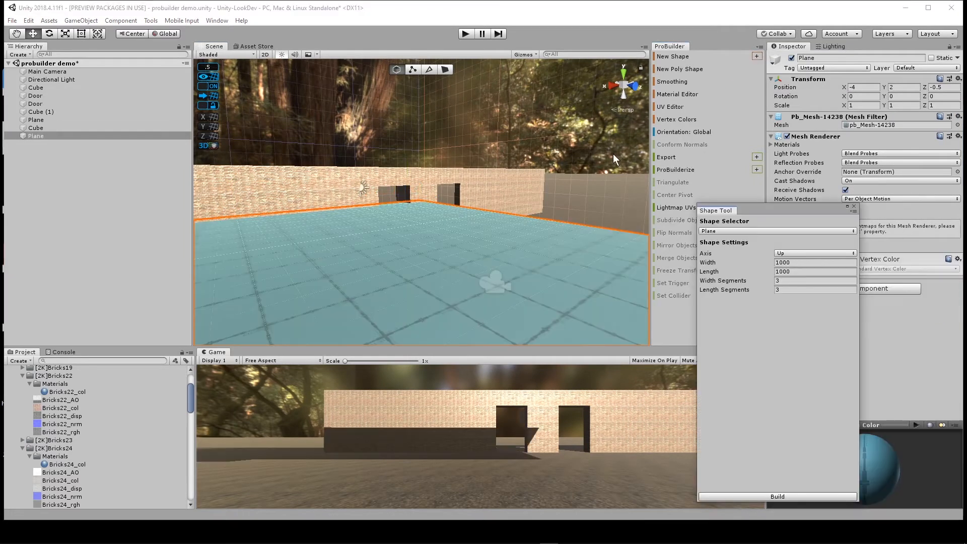
pyautogui.click(738, 232)
pyautogui.click(738, 242)
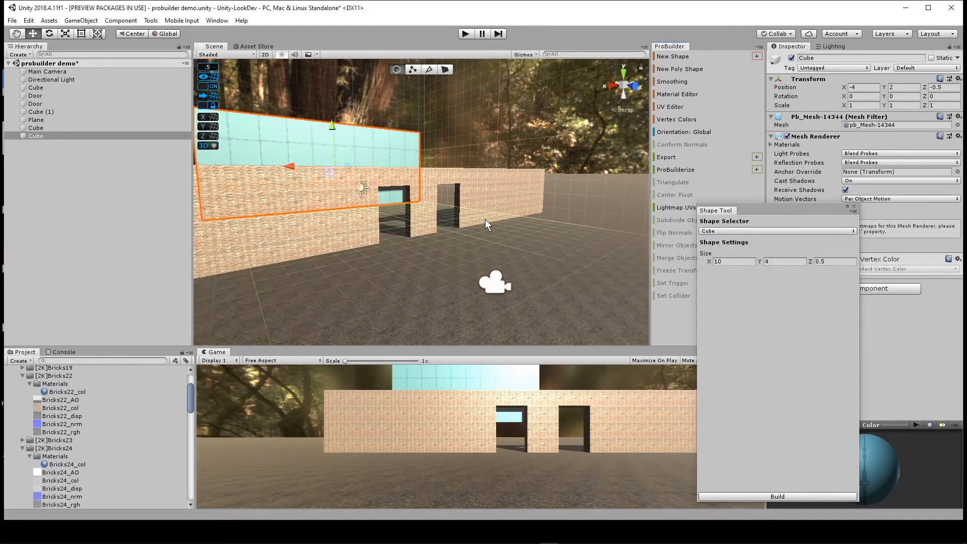
# Step: Set the new cube's Y size to 0.25 and raise it to Y position 4, level with the wall's top
pyautogui.keyDown('alt'); pyautogui.moveTo(341, 230); pyautogui.dragTo(446, 240); pyautogui.keyUp('alt')
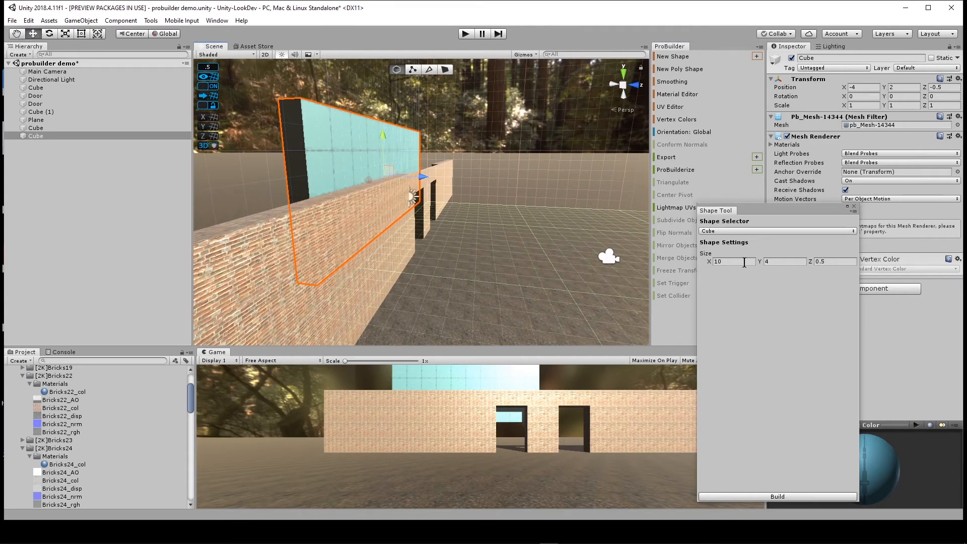
pyautogui.click(793, 260)
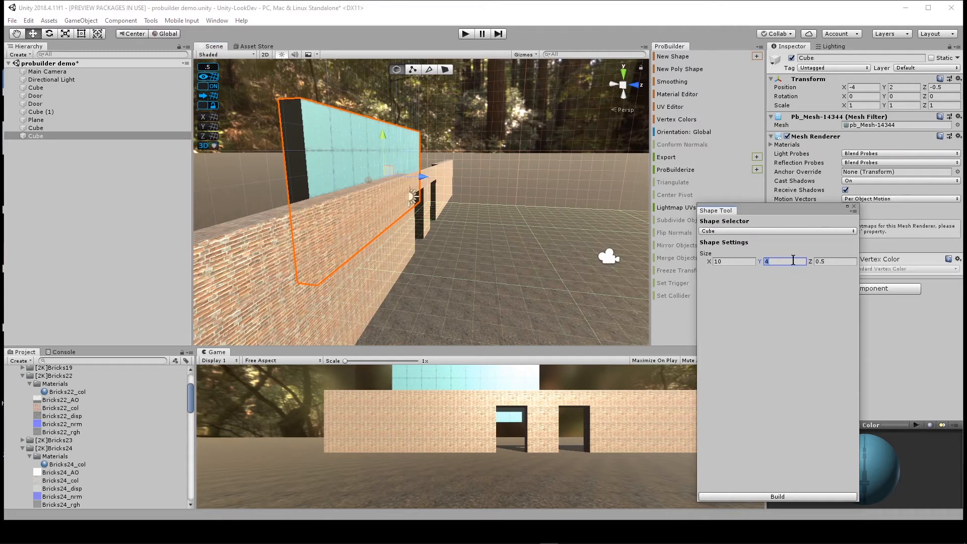
pyautogui.click(763, 277)
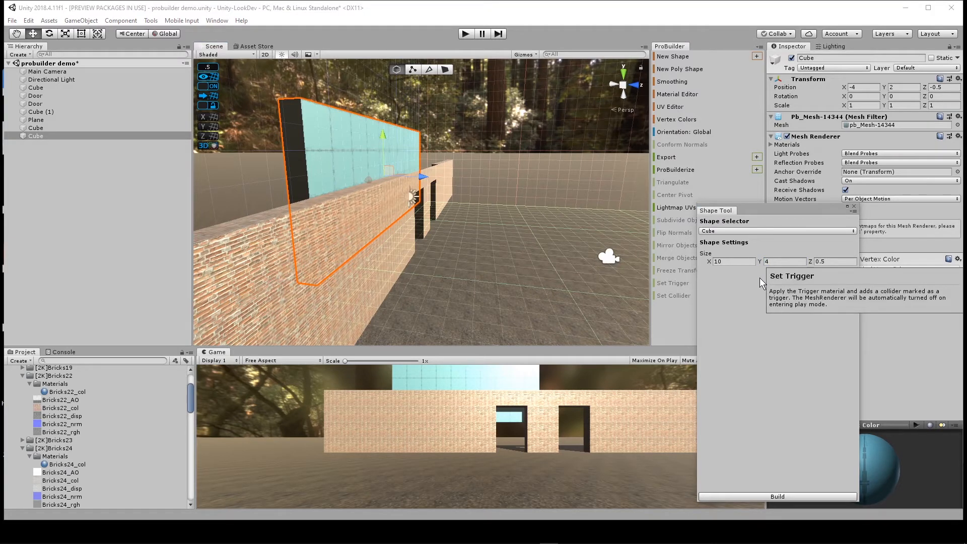
pyautogui.click(779, 260)
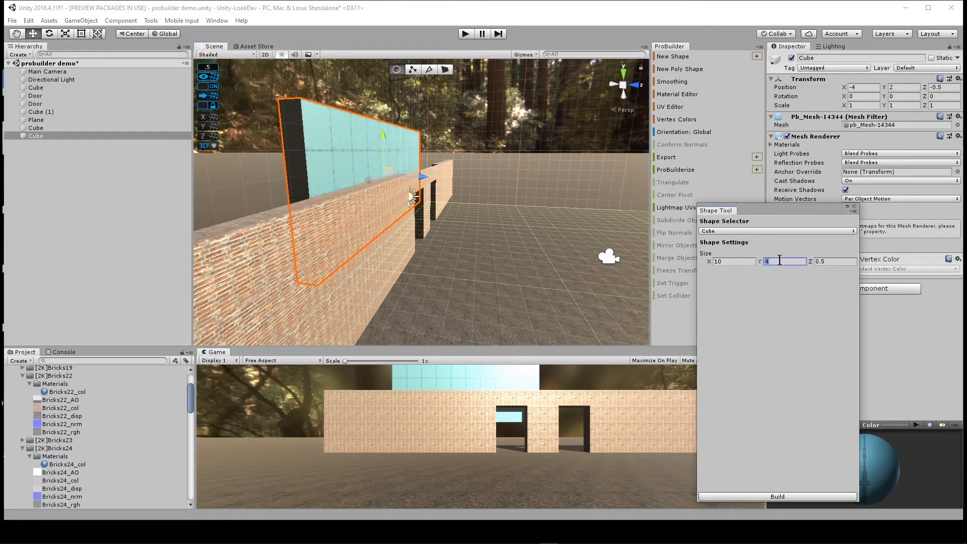
pyautogui.write('0.25')
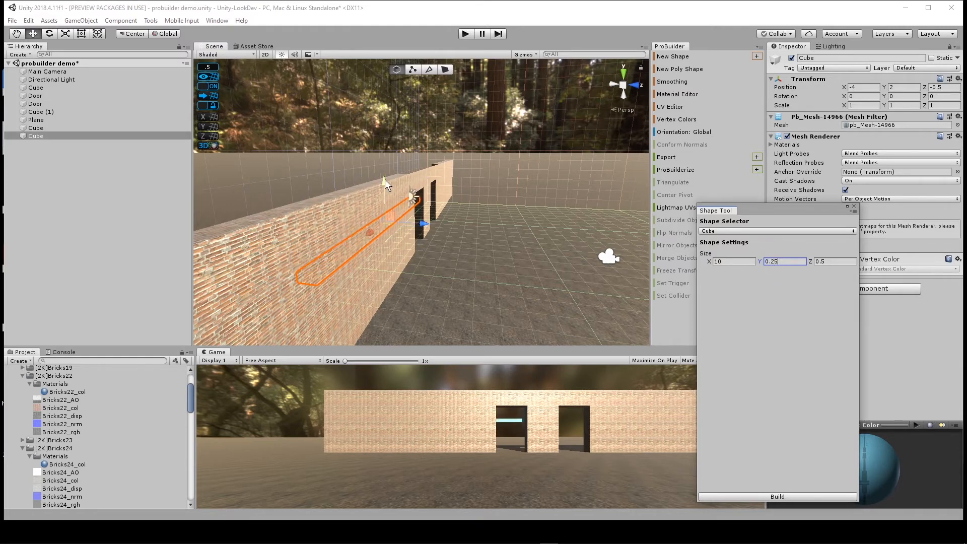
pyautogui.moveTo(384, 180); pyautogui.dragTo(380, 129)
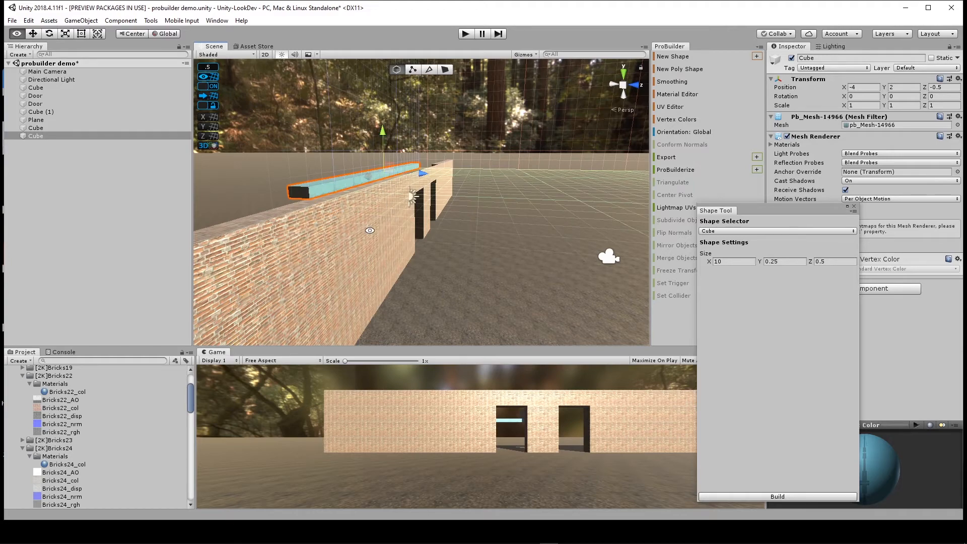
pyautogui.keyDown('alt'); pyautogui.moveTo(384, 227); pyautogui.dragTo(379, 260); pyautogui.keyUp('alt')
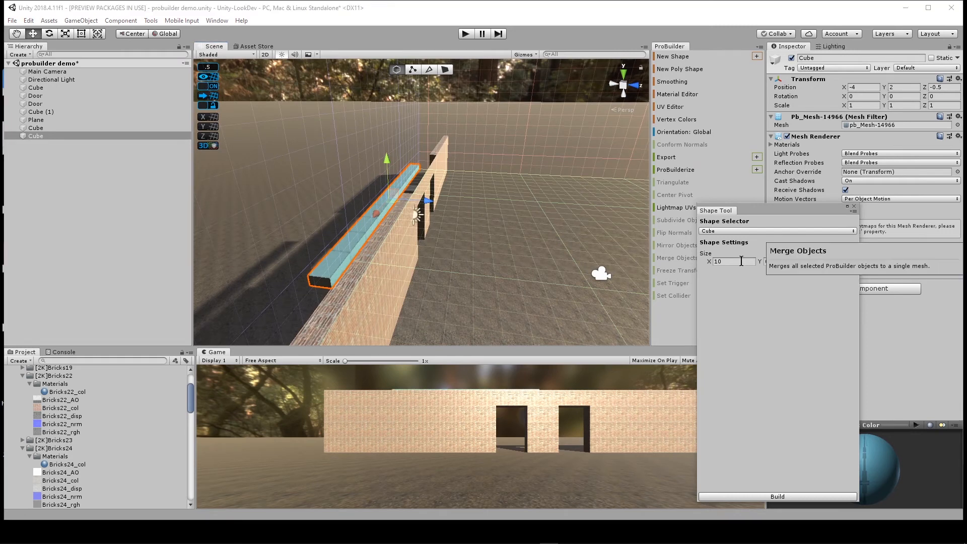
# Step: Set the new roof cube's X size to 24 and its Z size to 18
pyautogui.click(717, 261)
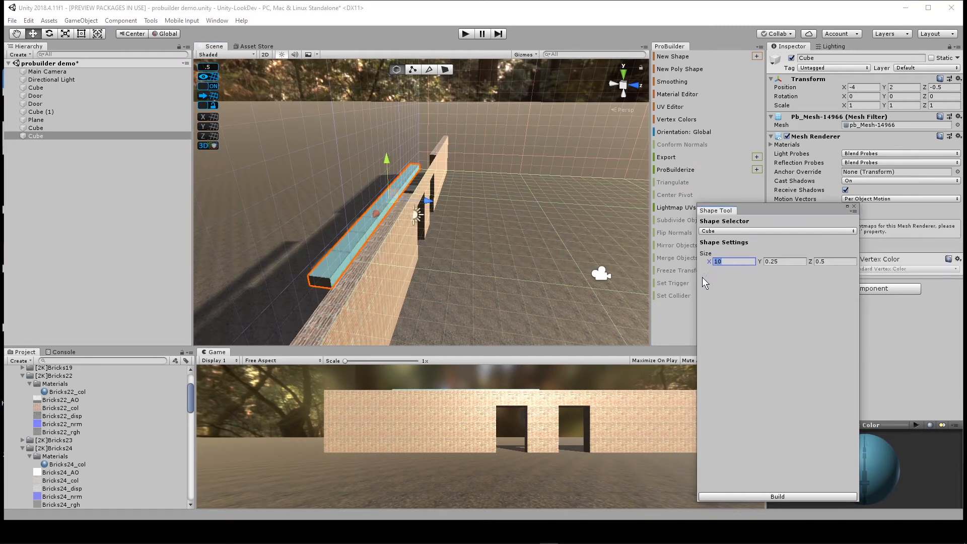
pyautogui.write('24')
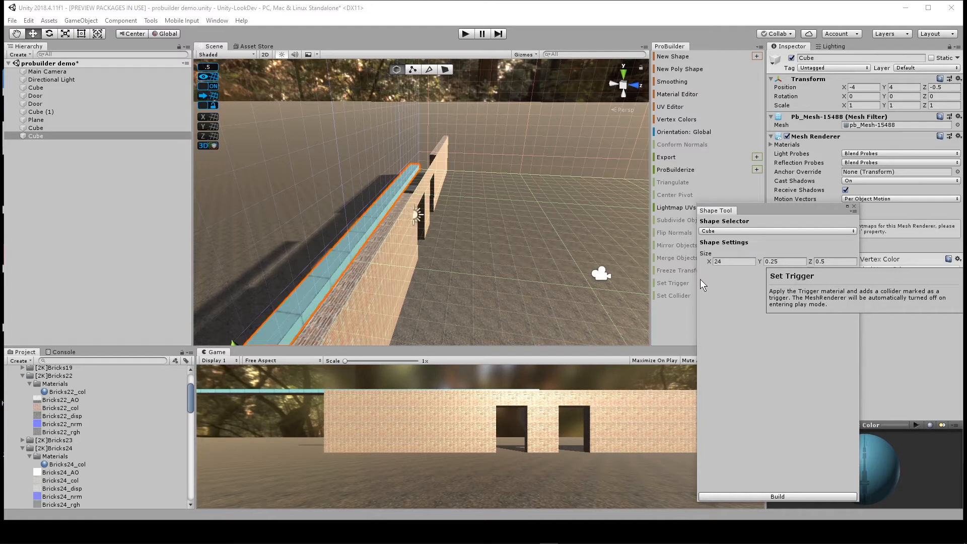
pyautogui.click(729, 262)
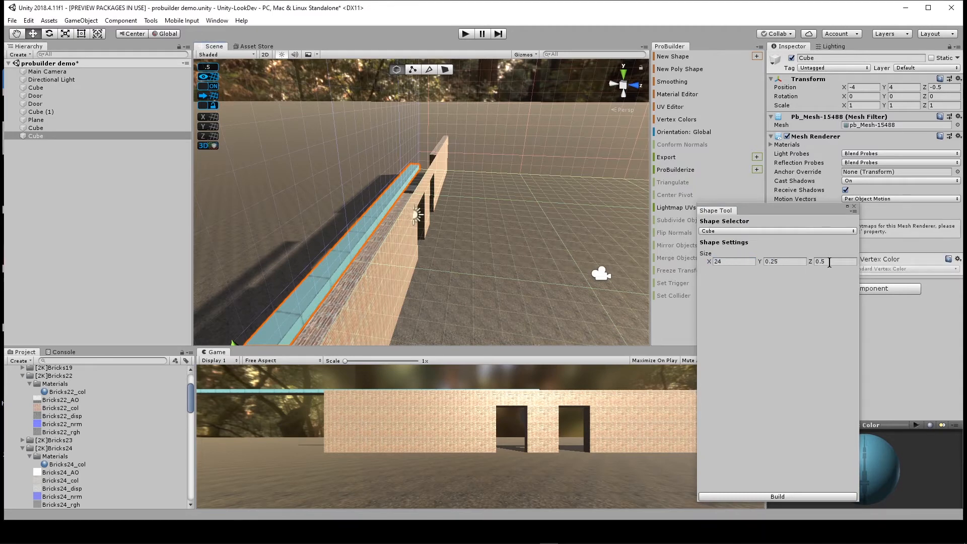
pyautogui.click(829, 262)
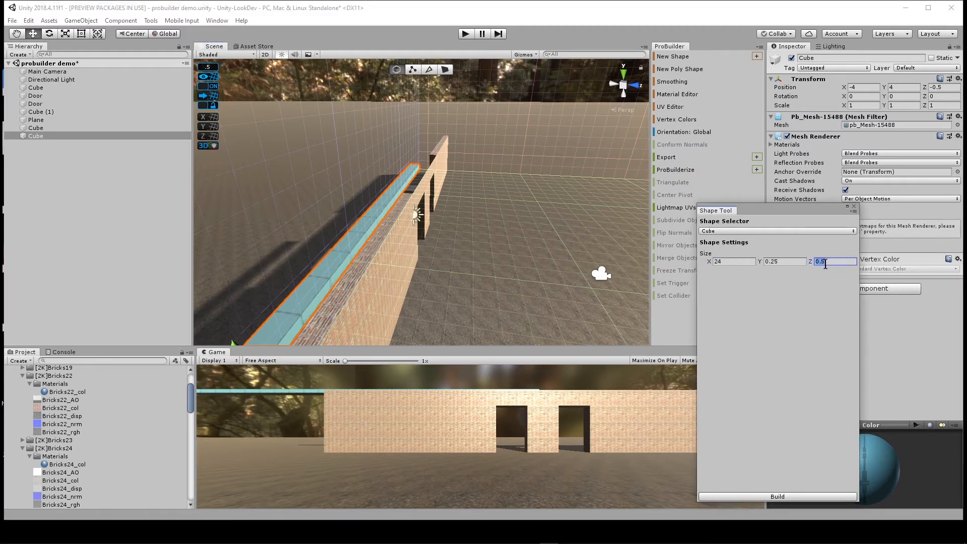
pyautogui.write('18')
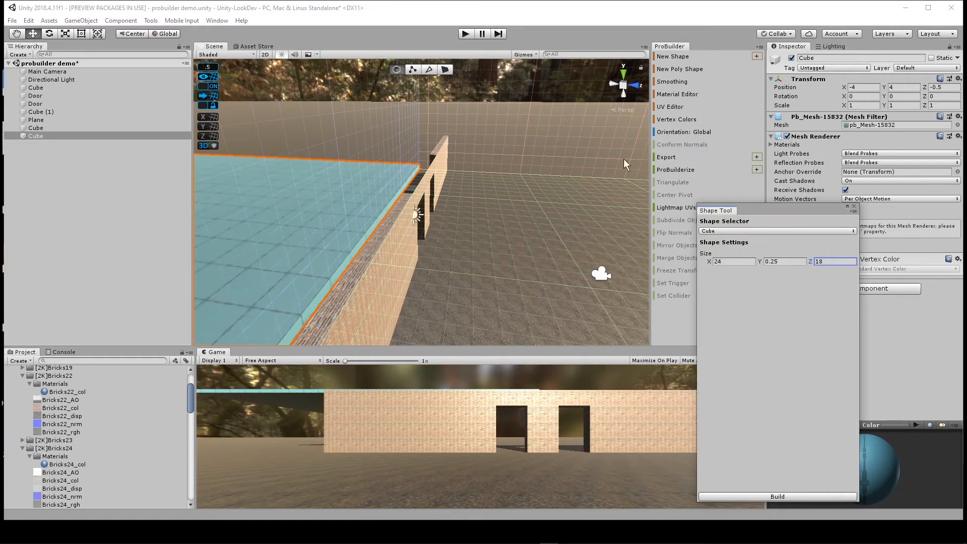
# Step: Slide the roof slab along the wall to X position -16 so it sits above the doorways
pyautogui.keyDown('alt'); pyautogui.moveTo(511, 213); pyautogui.dragTo(327, 227); pyautogui.keyUp('alt')
pyautogui.scroll(-5, 256, 160)
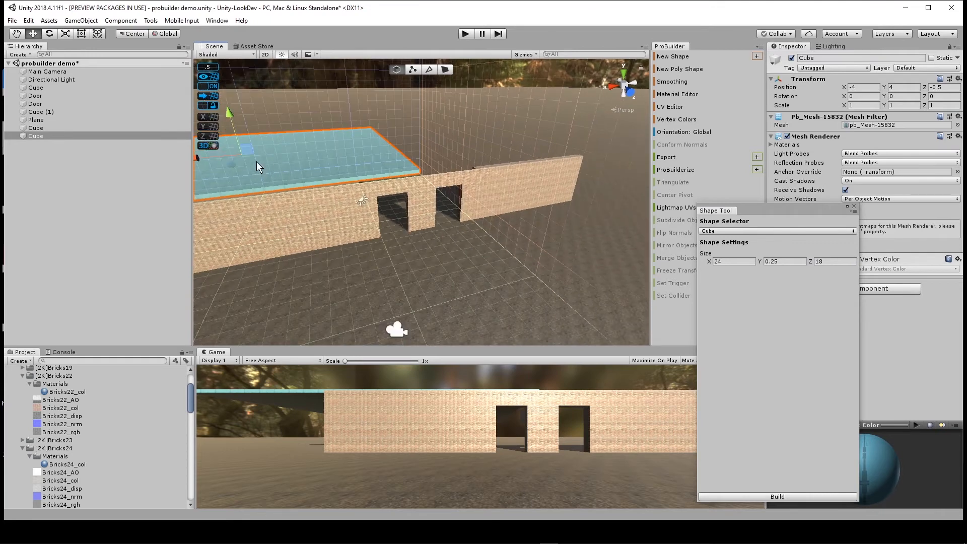
pyautogui.moveTo(219, 164); pyautogui.dragTo(364, 155)
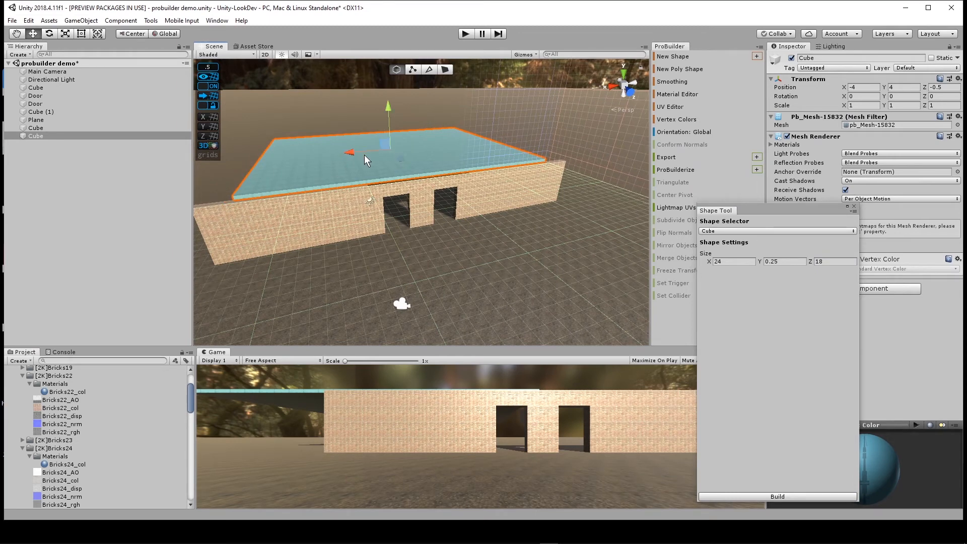
# Step: Try X sizes of 3 and 6 for the roof slab, and settle on an X size of 36
pyautogui.click(728, 263)
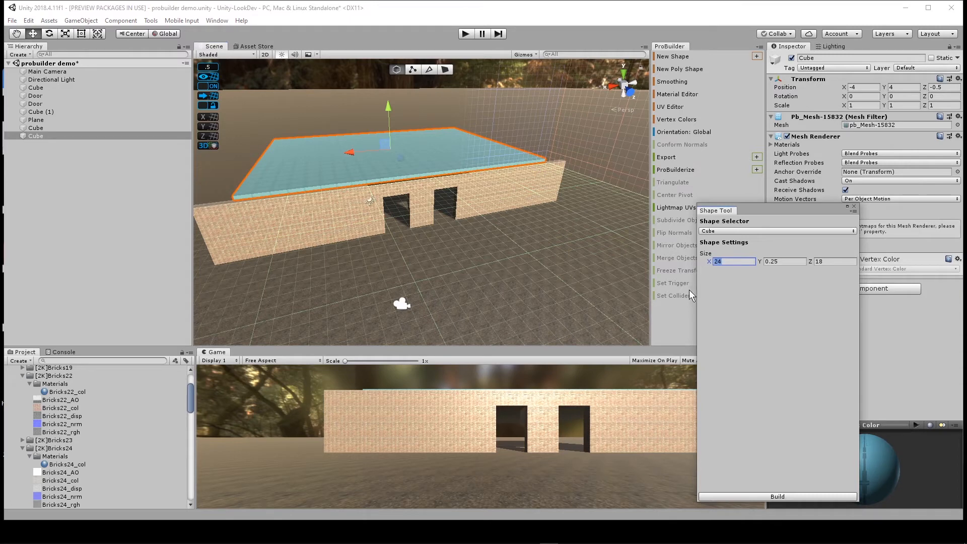
pyautogui.write('3')
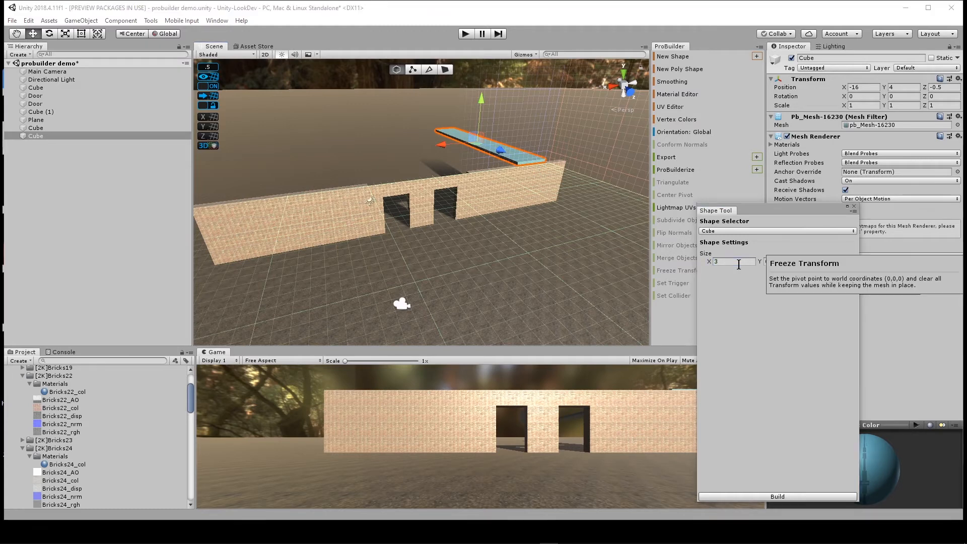
pyautogui.click(738, 262)
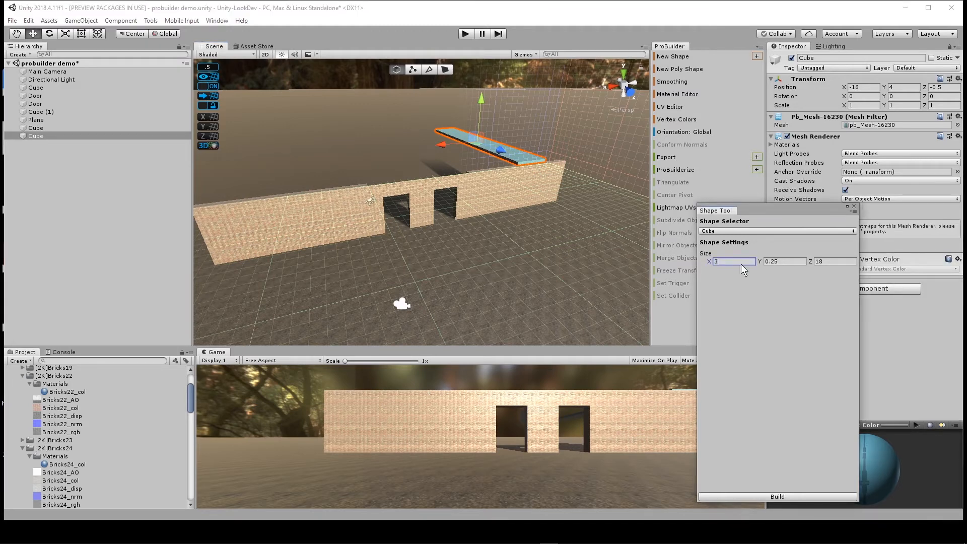
pyautogui.write('6')
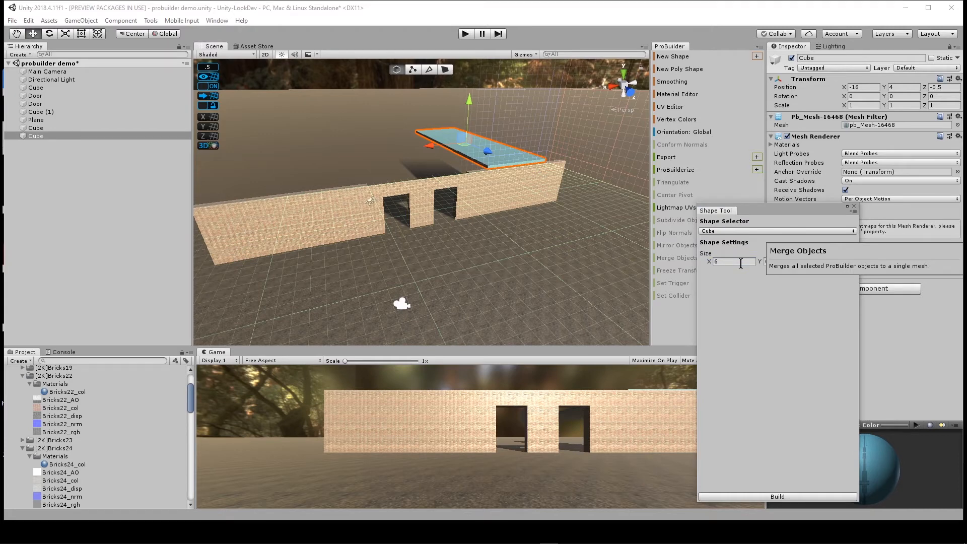
pyautogui.click(741, 262)
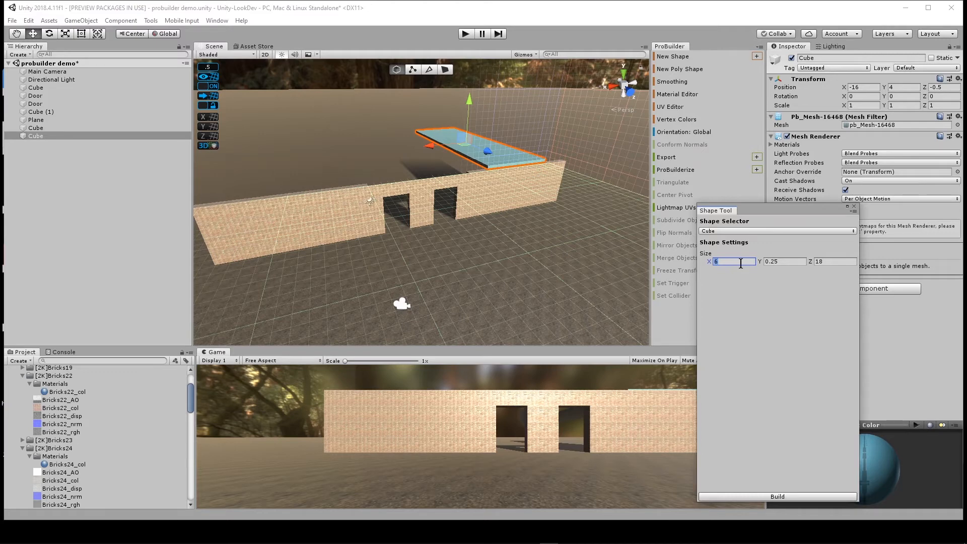
pyautogui.write('36')
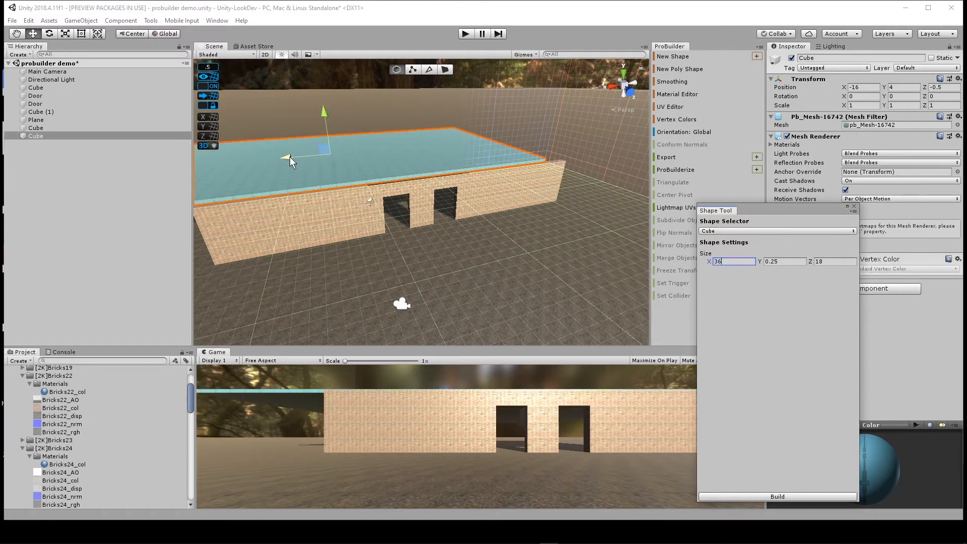
# Step: Move the roof slab to X -25.5 and Z 0.5 so it overhangs the wall, and build it
pyautogui.moveTo(289, 156); pyautogui.dragTo(360, 152)
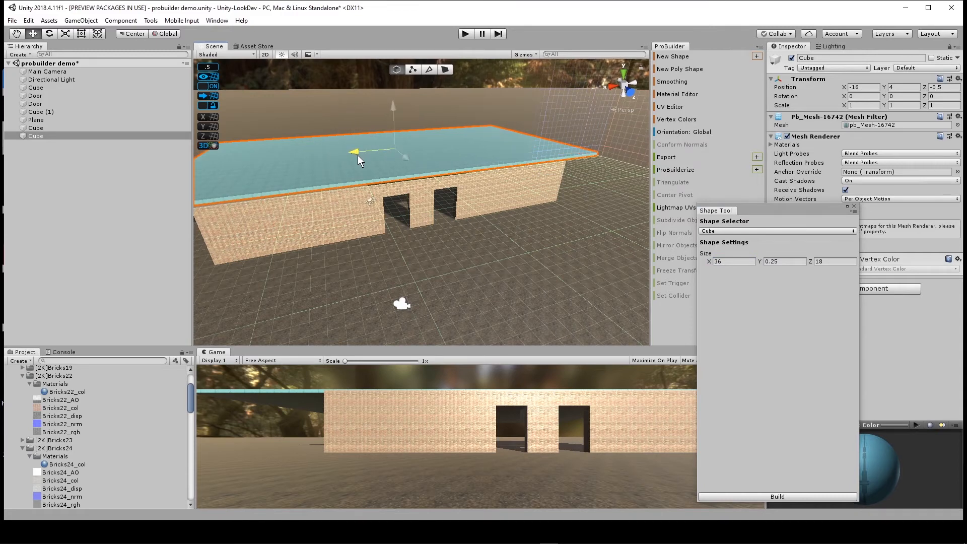
pyautogui.moveTo(357, 156); pyautogui.dragTo(403, 159)
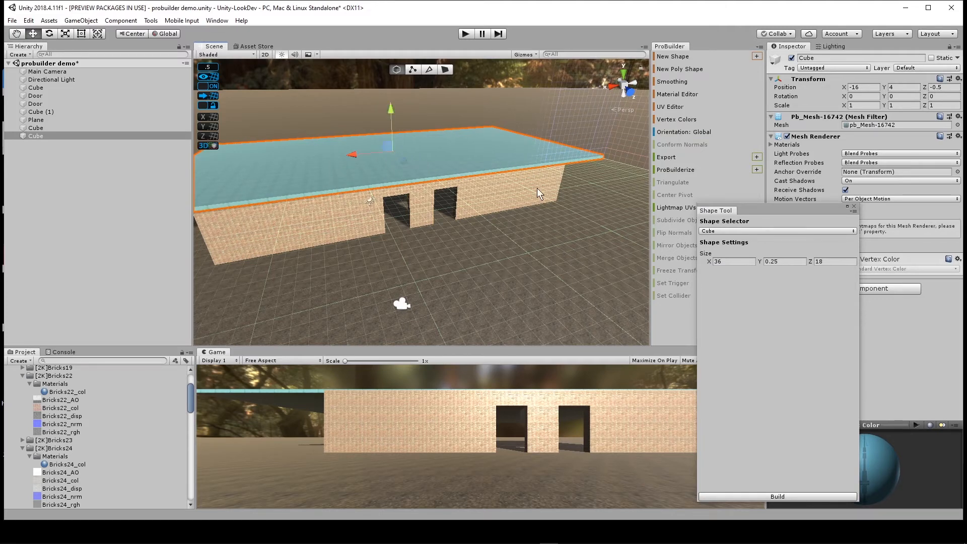
pyautogui.keyDown('alt'); pyautogui.moveTo(495, 236); pyautogui.dragTo(415, 178); pyautogui.keyUp('alt')
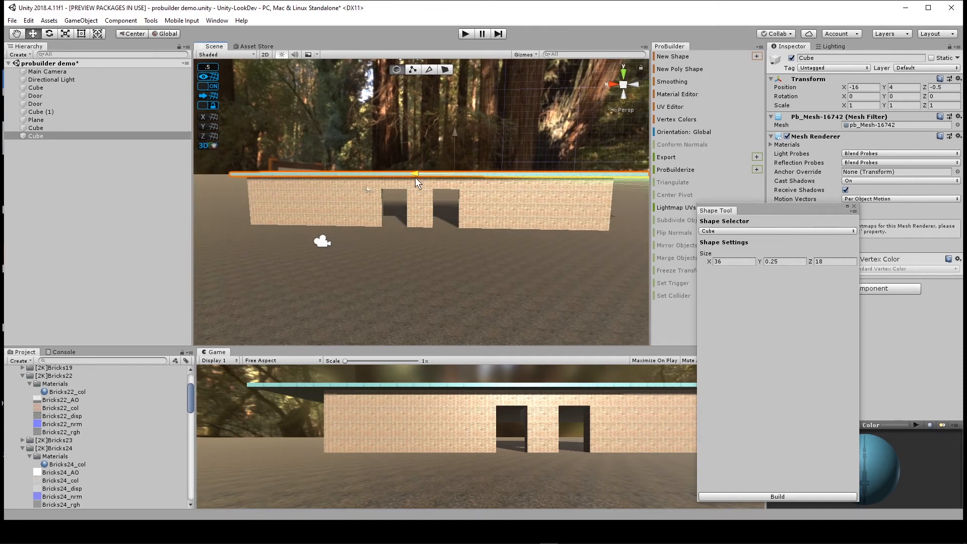
pyautogui.moveTo(574, 211)
pyautogui.keyDown('alt'); pyautogui.mouseDown()
pyautogui.moveTo(574, 202)
pyautogui.moveTo(483, 207)
pyautogui.moveTo(572, 214)
pyautogui.mouseUp(); pyautogui.keyUp('alt')
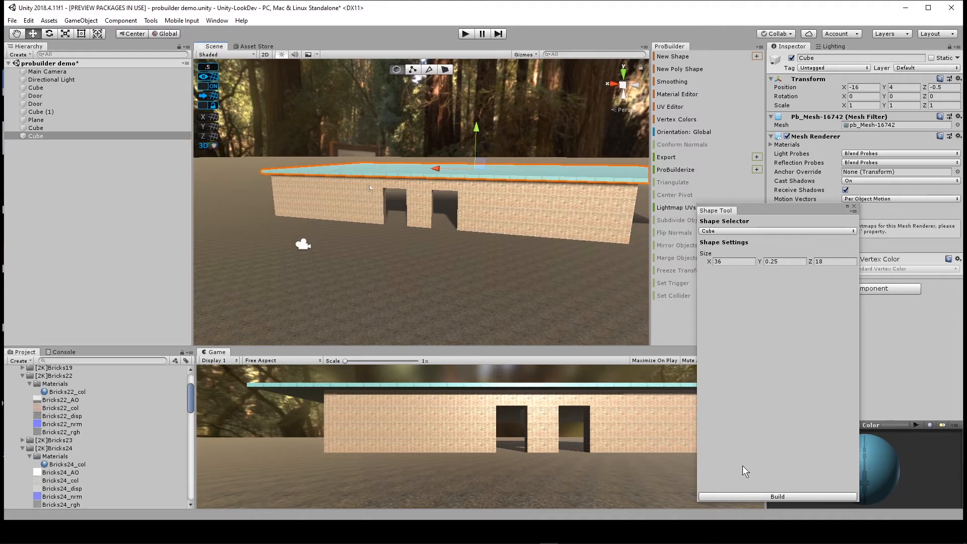
pyautogui.click(735, 498)
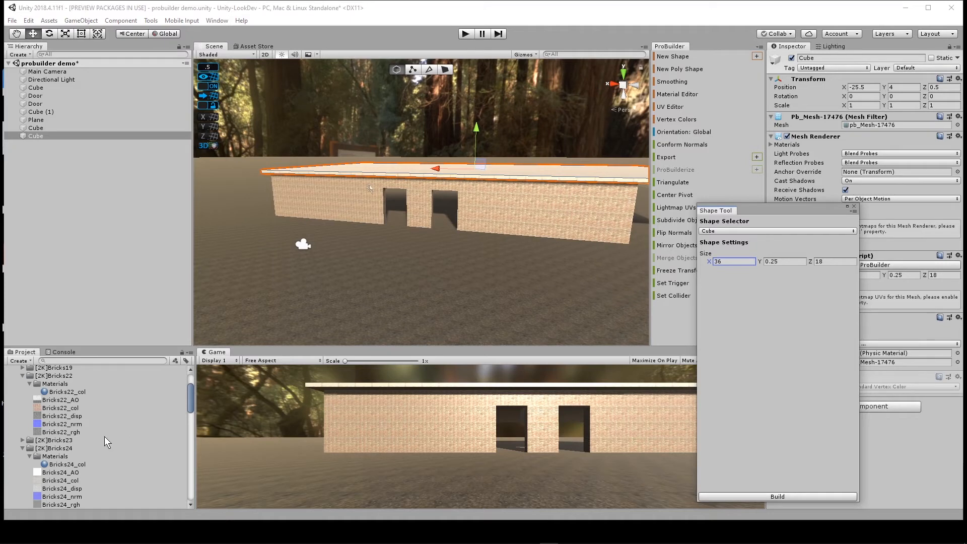
# Step: Find the RoofingTiles01 folder among the project assets and apply the RoofingTiles01_col texture to the roof slab
pyautogui.scroll(-3, 105, 436)
pyautogui.scroll(-8, 105, 433)
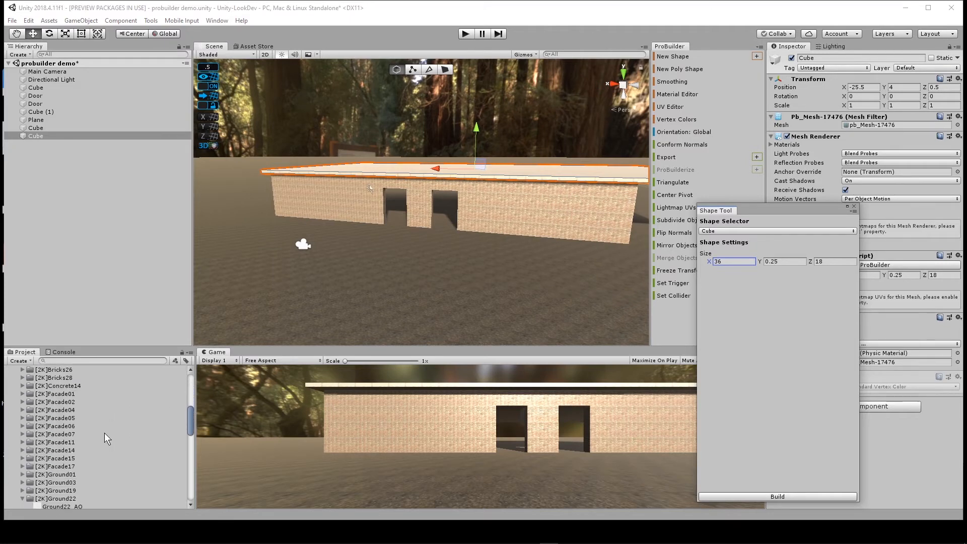
pyautogui.scroll(-10, 104, 434)
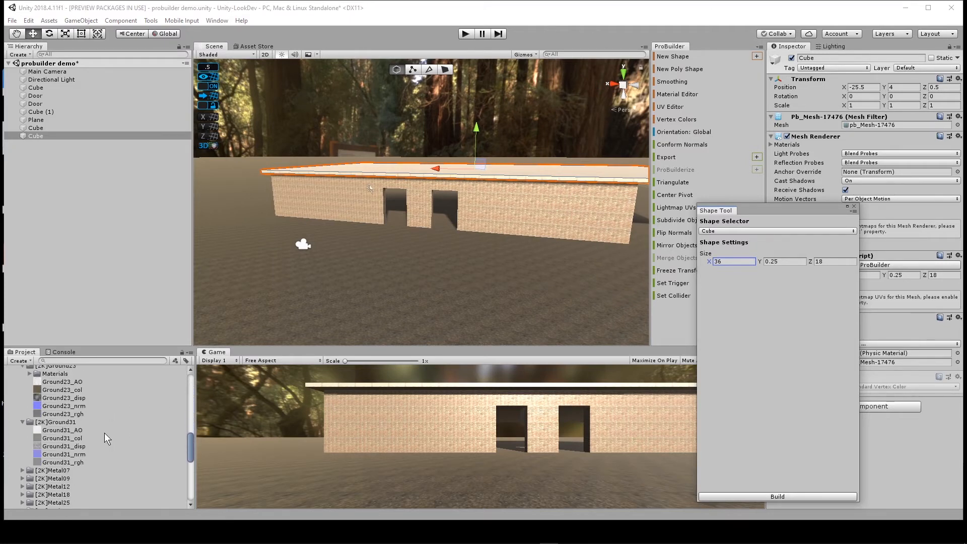
pyautogui.click(23, 455)
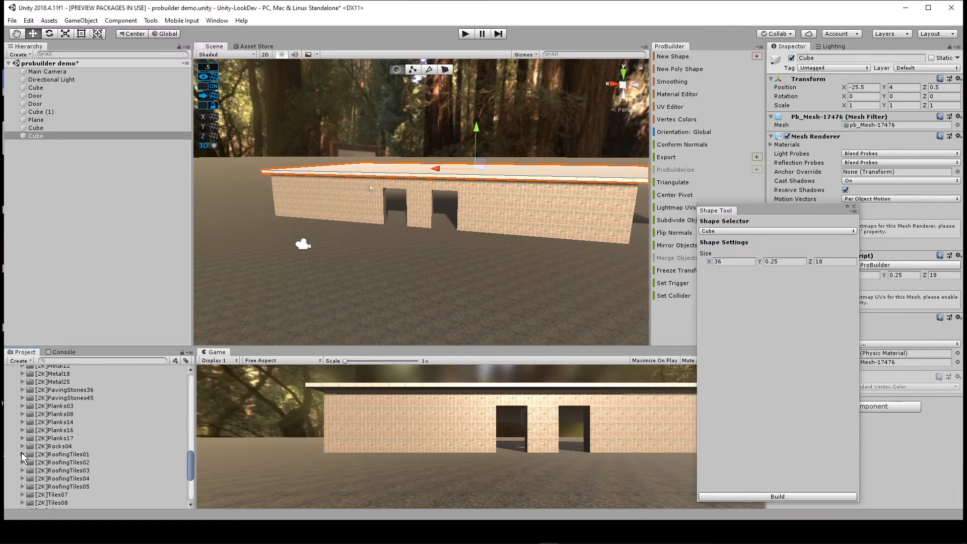
pyautogui.moveTo(62, 463); pyautogui.dragTo(335, 298)
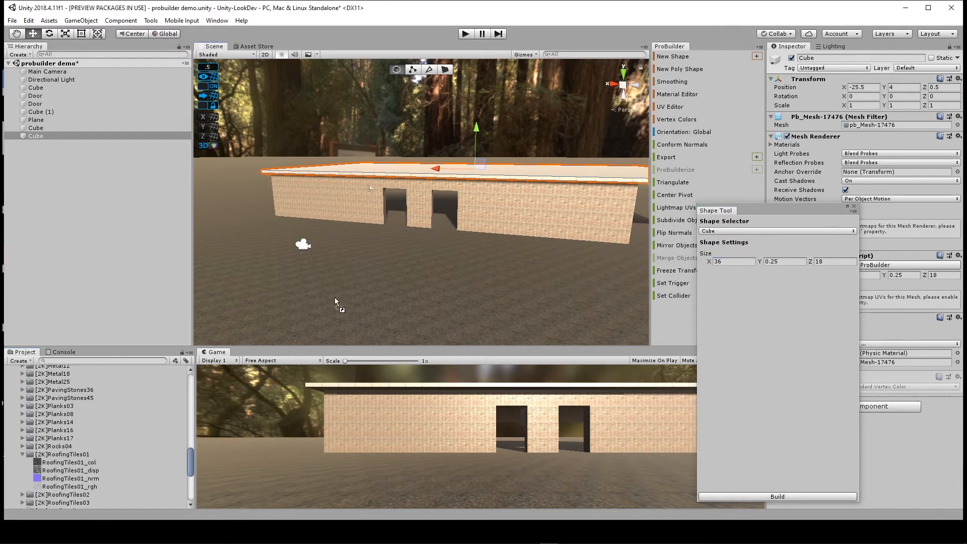
pyautogui.moveTo(373, 204); pyautogui.dragTo(379, 171)
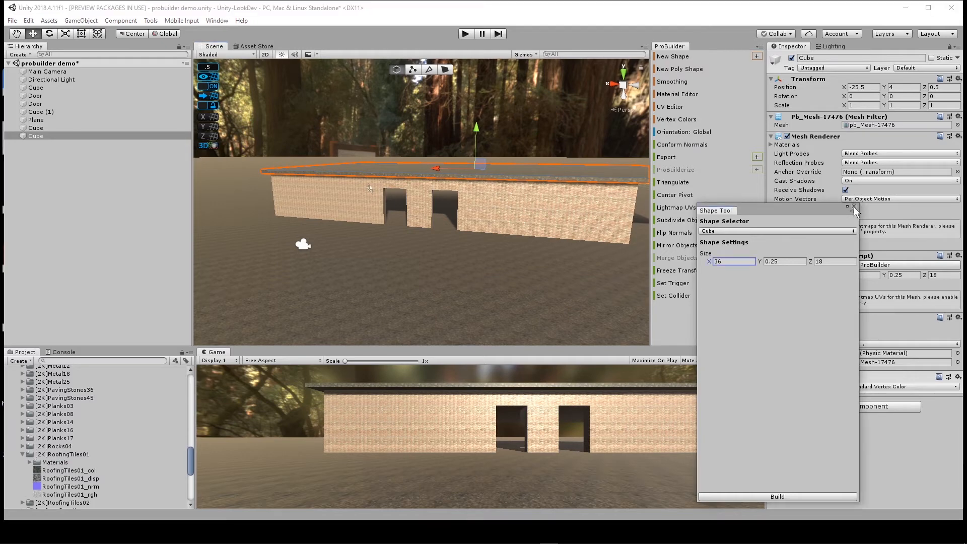
# Step: Close the Shape Tool, give the roof material the Standard shader, and assign RoofingTiles01_nrm as its normal map, fixing the texture type
pyautogui.click(854, 206)
pyautogui.click(843, 387)
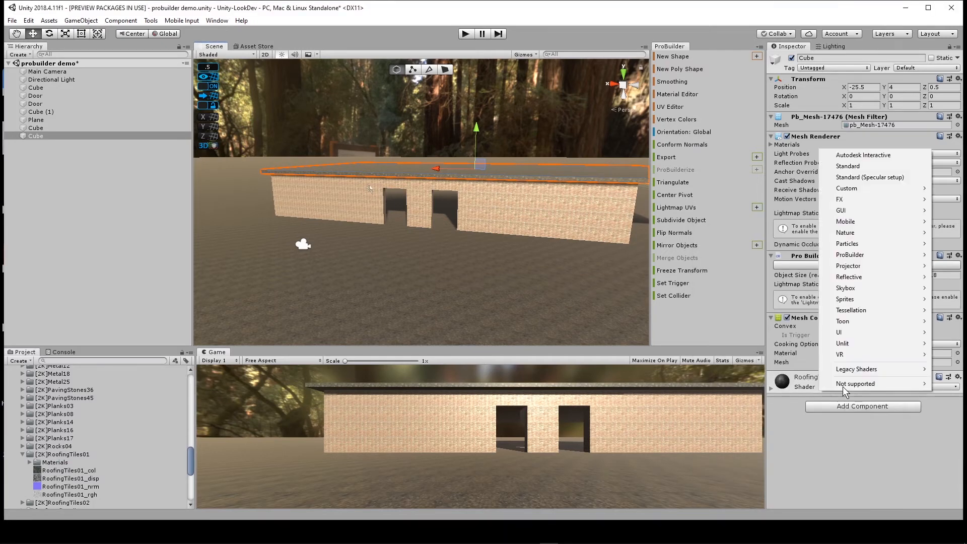
pyautogui.click(858, 167)
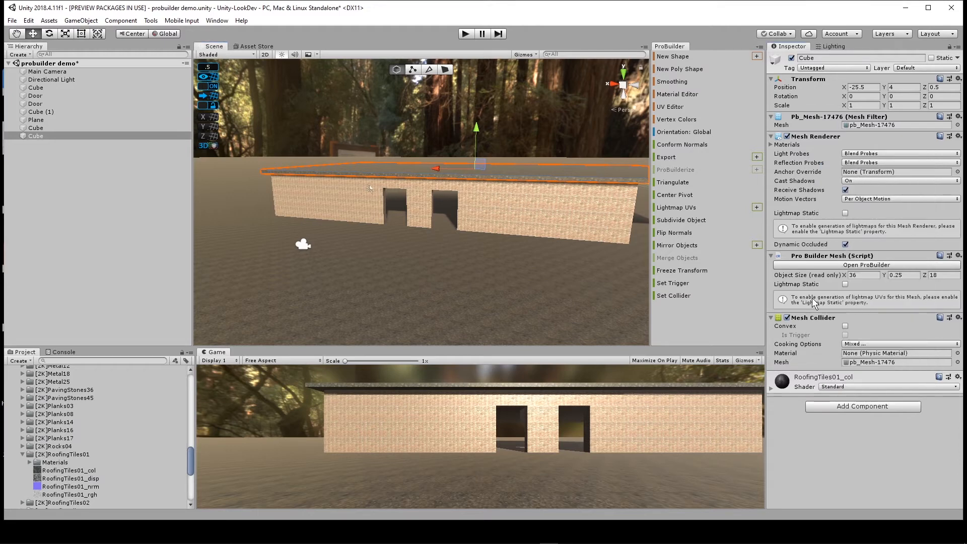
pyautogui.click(771, 389)
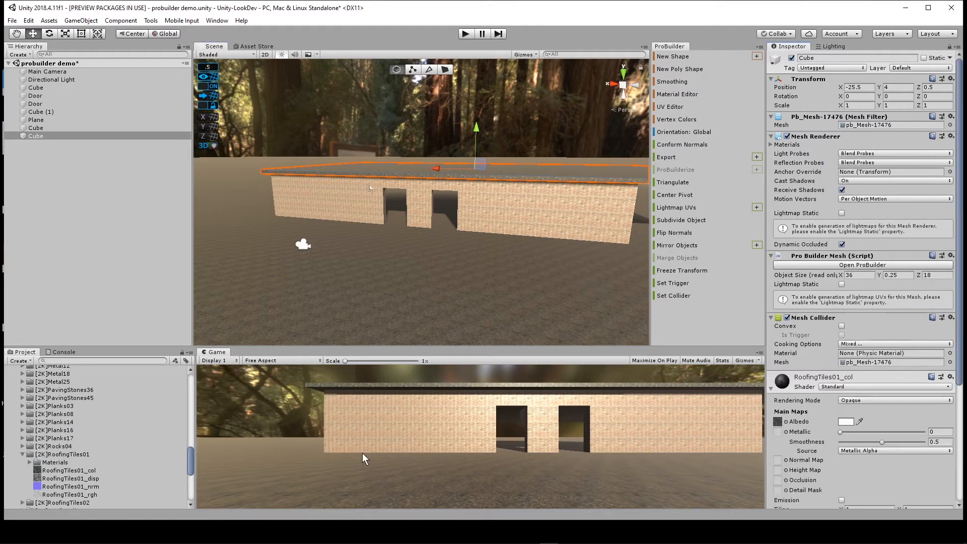
pyautogui.moveTo(78, 487); pyautogui.dragTo(777, 460)
pyautogui.click(936, 481)
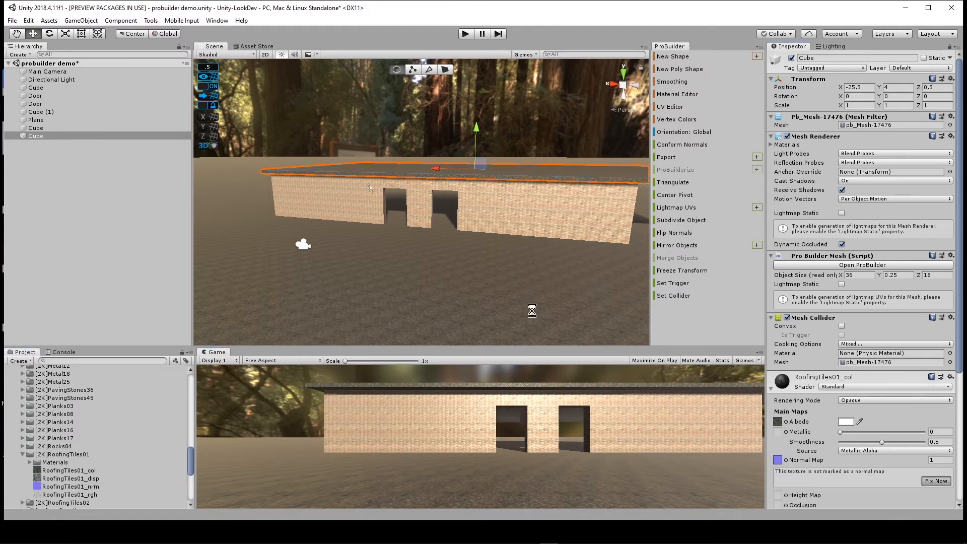
pyautogui.moveTo(470, 210)
pyautogui.keyDown('alt'); pyautogui.mouseDown()
pyautogui.moveTo(415, 247)
pyautogui.moveTo(428, 196)
pyautogui.moveTo(431, 206)
pyautogui.moveTo(483, 201)
pyautogui.mouseUp(); pyautogui.keyUp('alt')
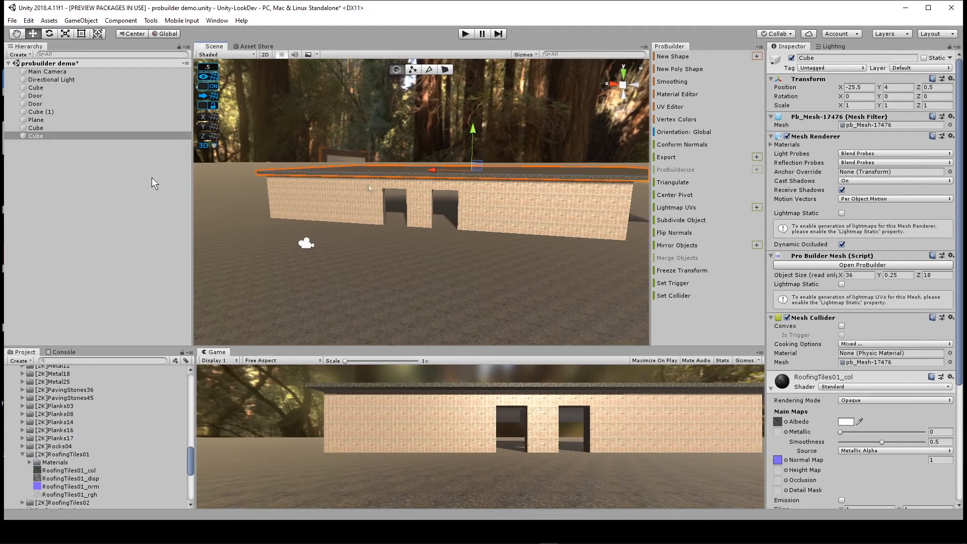
# Step: Start a Stair shape with the Shape Tool and place it in front of the second doorway at X -6, Y -0.5
pyautogui.click(757, 56)
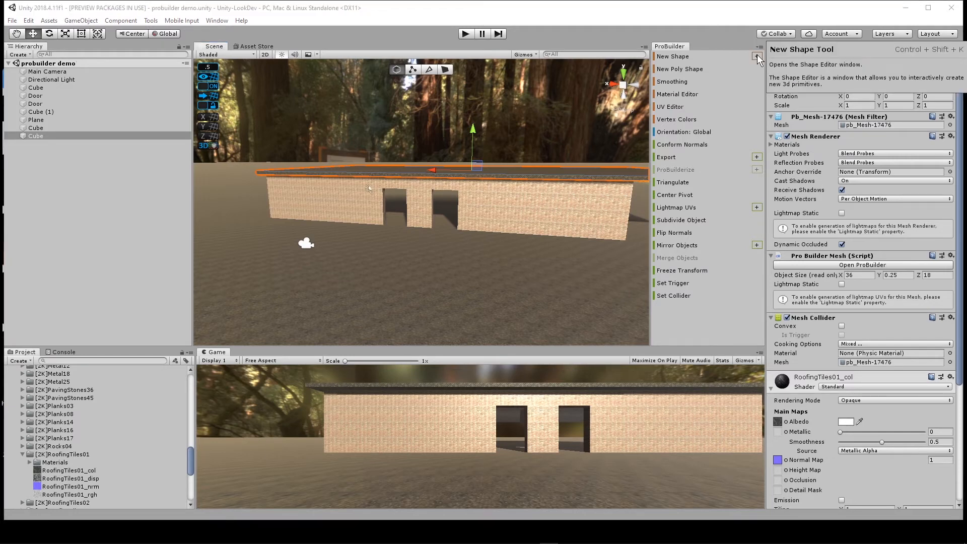
pyautogui.click(731, 228)
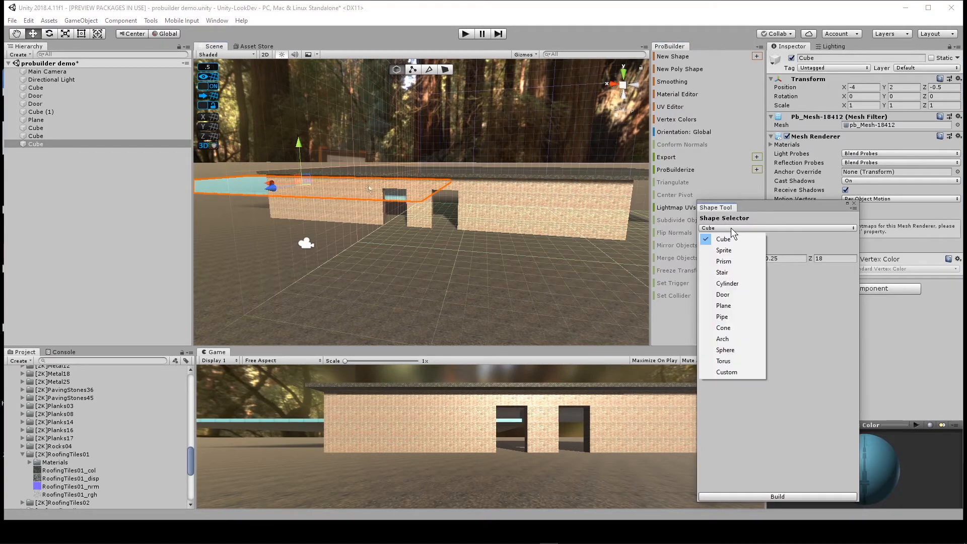
pyautogui.click(733, 273)
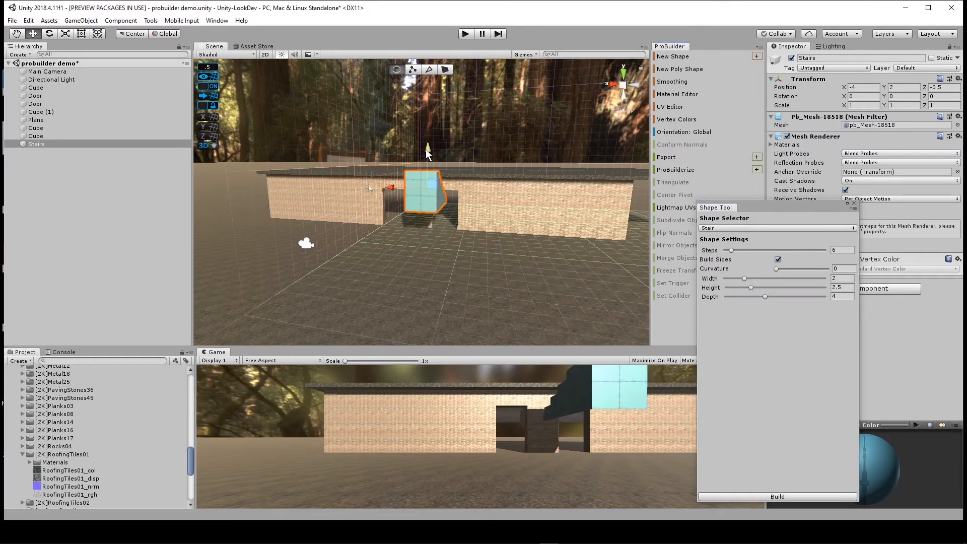
pyautogui.moveTo(426, 149); pyautogui.dragTo(448, 165)
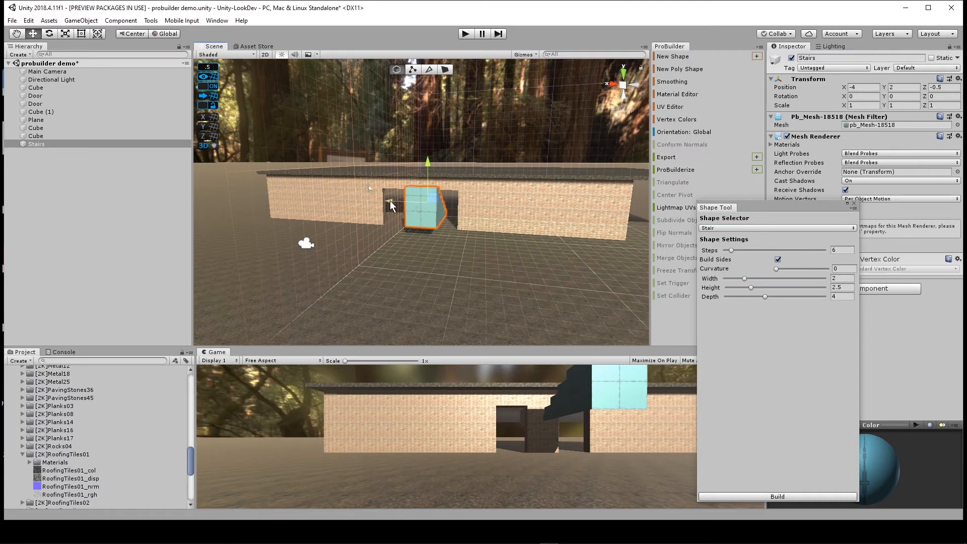
pyautogui.moveTo(389, 201); pyautogui.dragTo(581, 235)
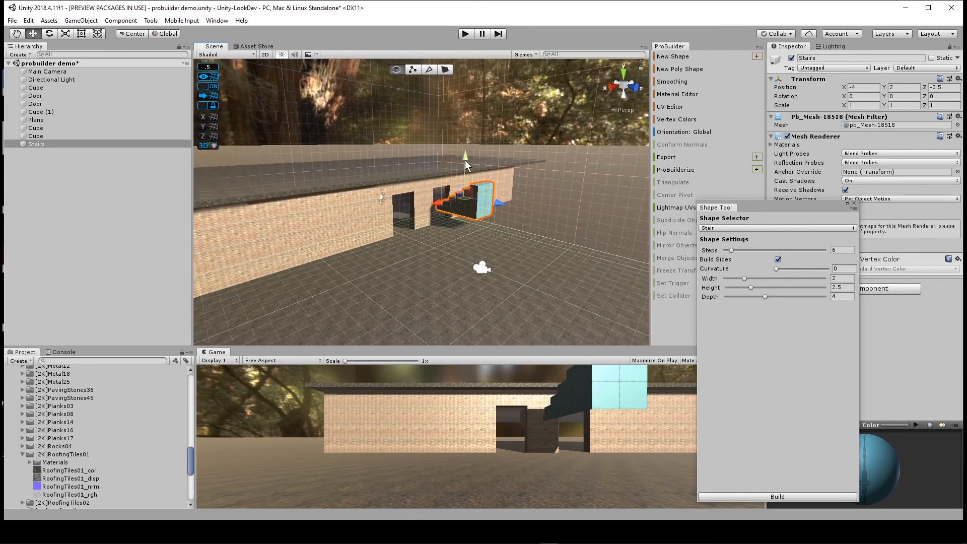
pyautogui.moveTo(461, 158); pyautogui.dragTo(466, 175)
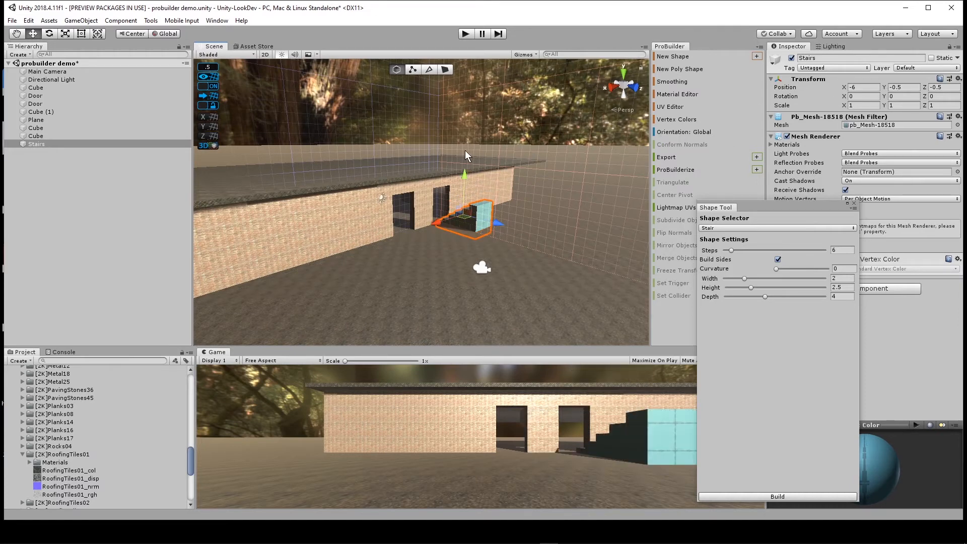
# Step: Rotate the unbuilt stairs about 90 degrees around Y so they run parallel to the wall
pyautogui.press('e')
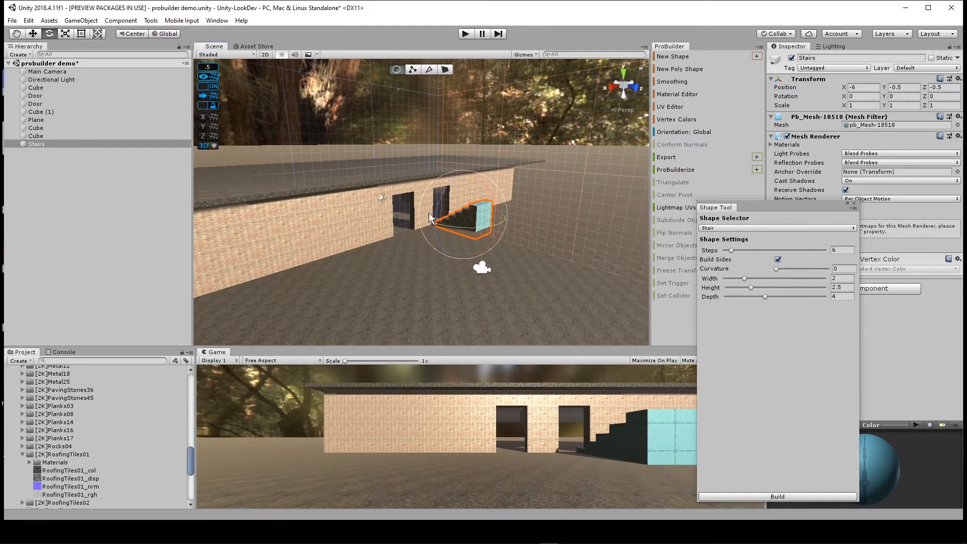
pyautogui.moveTo(467, 225); pyautogui.dragTo(325, 234)
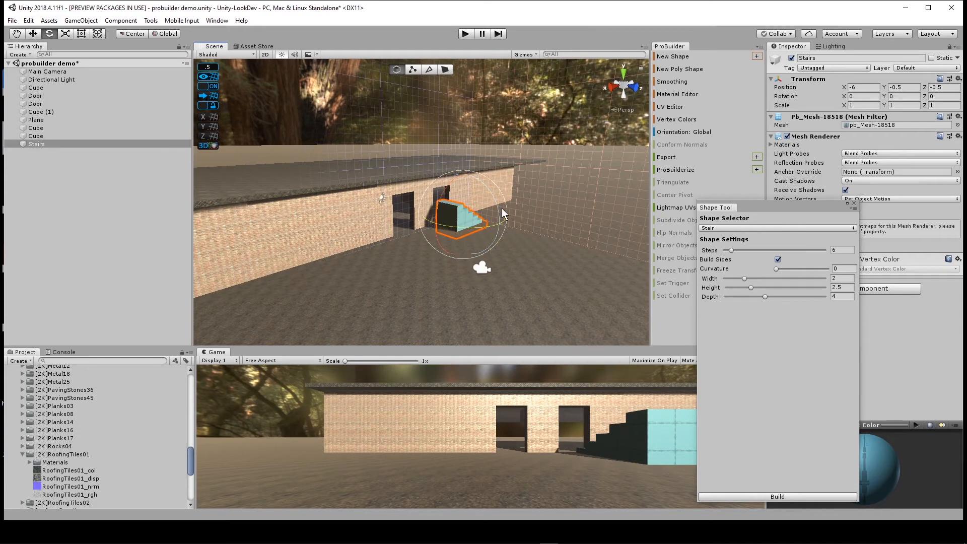
pyautogui.keyDown('alt'); pyautogui.moveTo(501, 208); pyautogui.dragTo(363, 180); pyautogui.keyUp('alt')
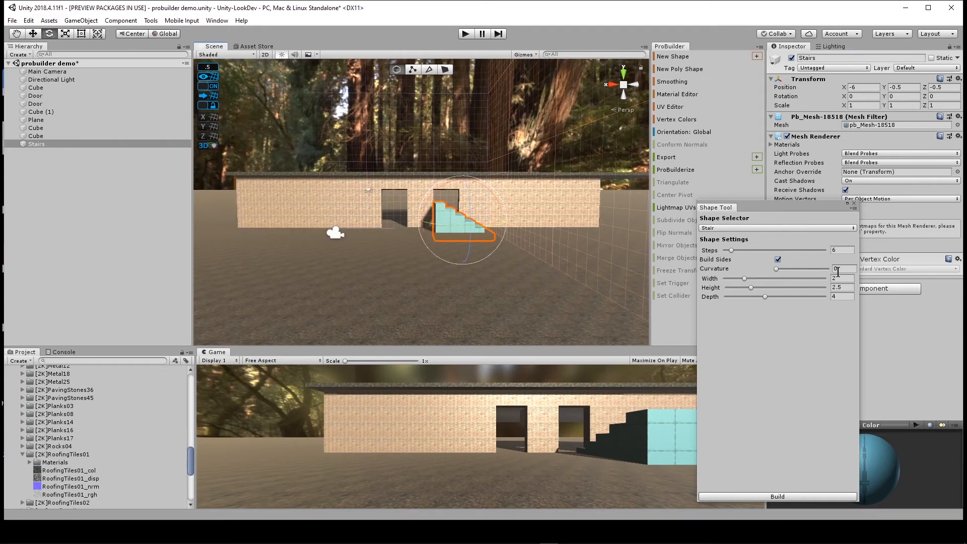
# Step: Set the stair shape's height to 4, its steps to 12 and its depth to 10
pyautogui.click(847, 285)
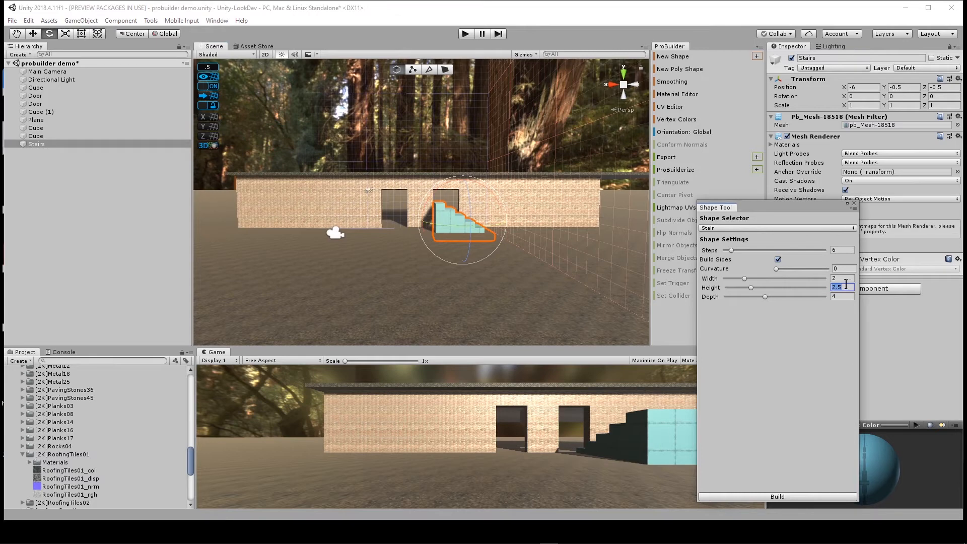
pyautogui.write('4')
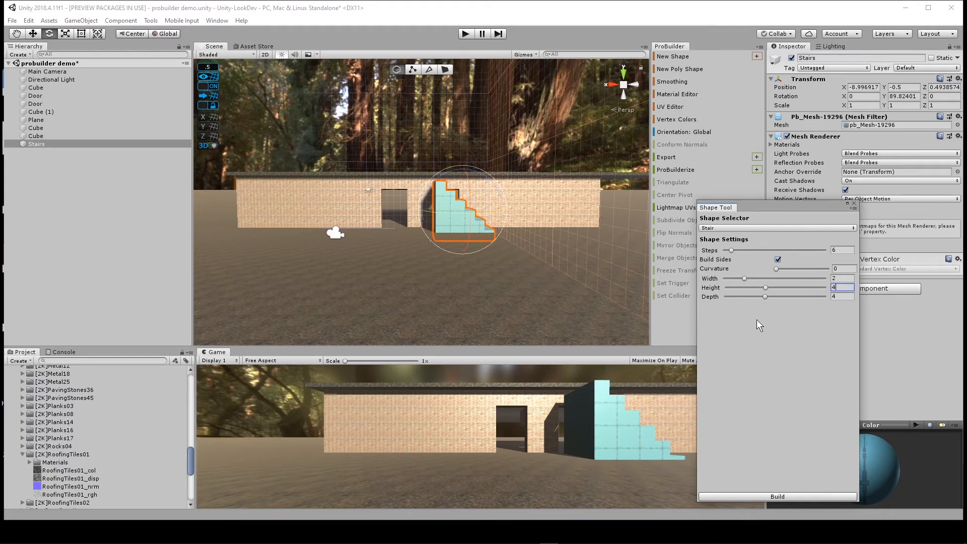
pyautogui.click(835, 250)
pyautogui.write('12')
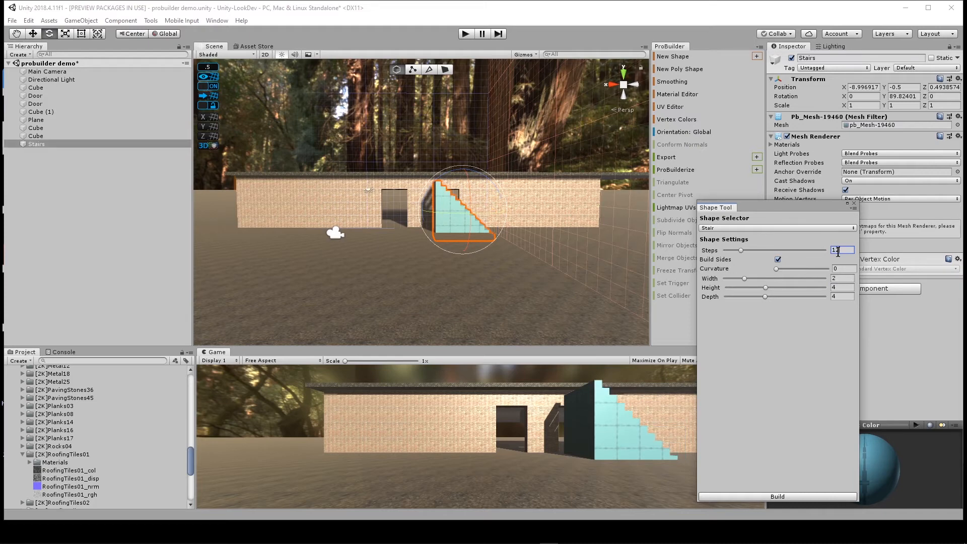
pyautogui.click(838, 280)
pyautogui.click(840, 297)
pyautogui.write('1')
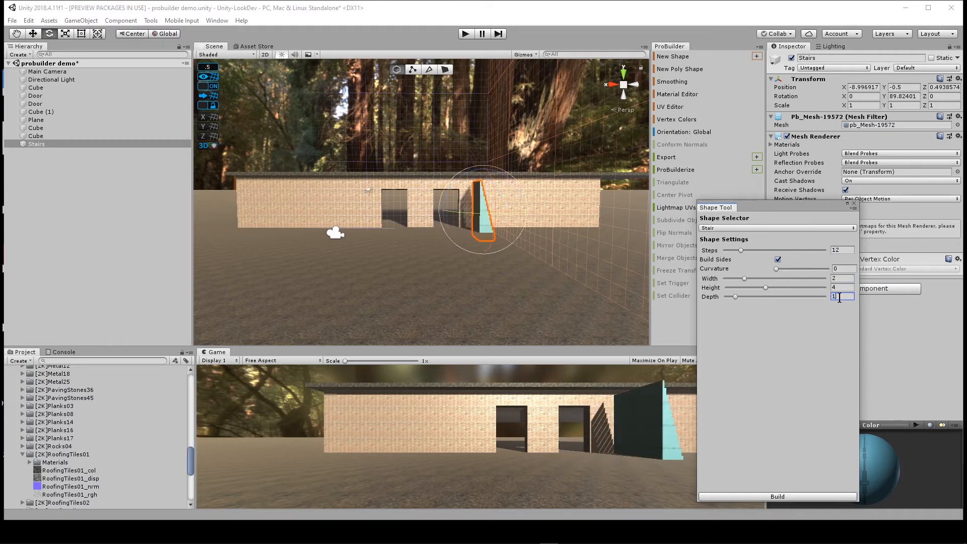
pyautogui.write('0')
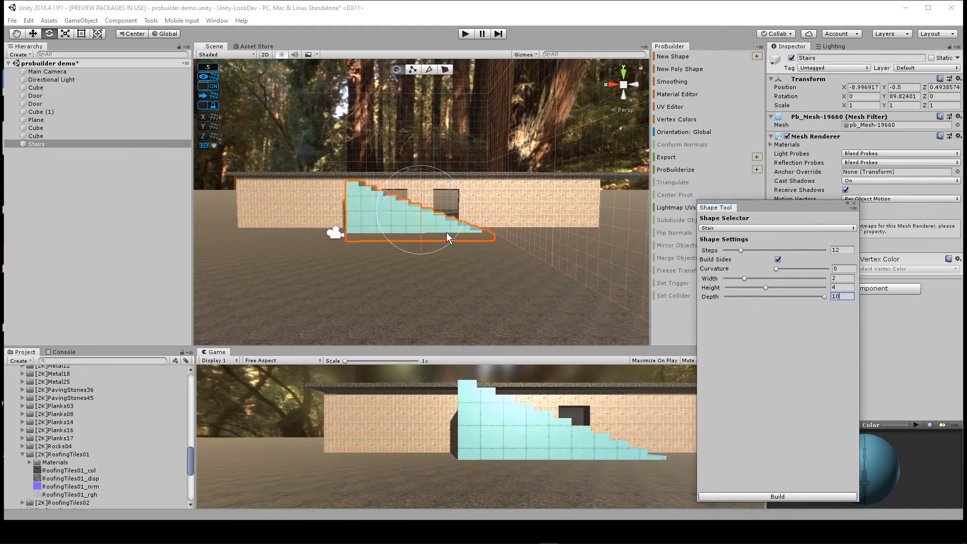
# Step: Raise the stairs to ground level at Y 0 and slide them along the wall to X -1.5
pyautogui.keyDown('alt'); pyautogui.moveTo(446, 232); pyautogui.dragTo(404, 240); pyautogui.keyUp('alt')
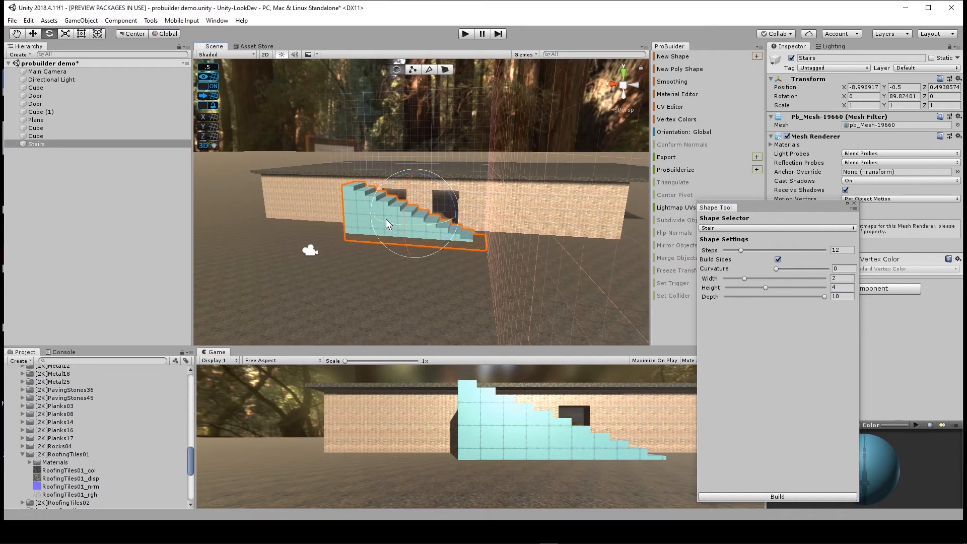
pyautogui.press('w')
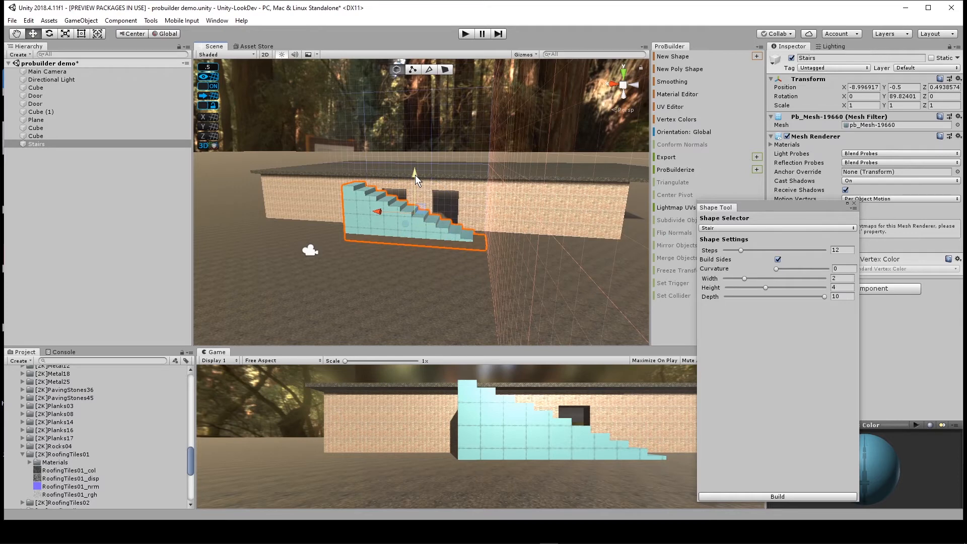
pyautogui.moveTo(415, 175); pyautogui.dragTo(412, 169)
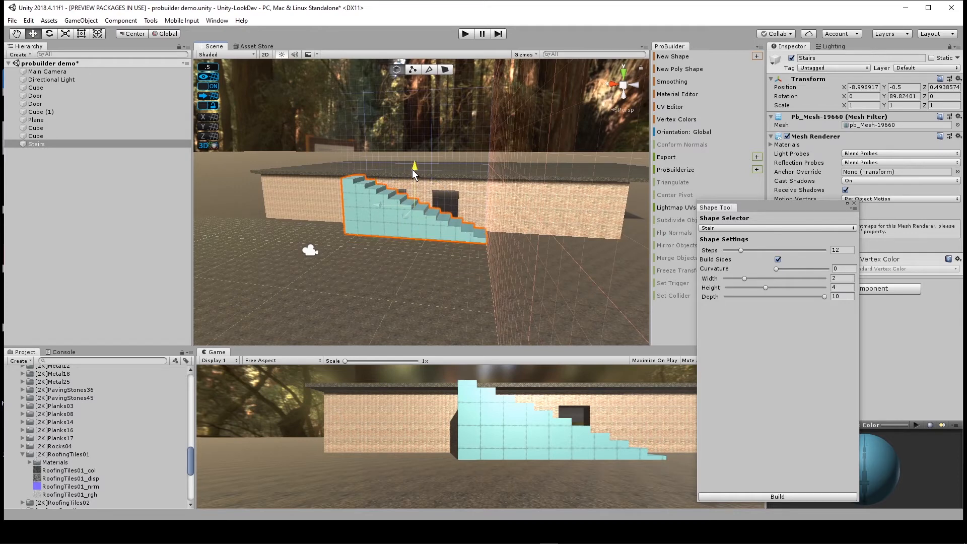
pyautogui.moveTo(378, 204); pyautogui.dragTo(261, 221)
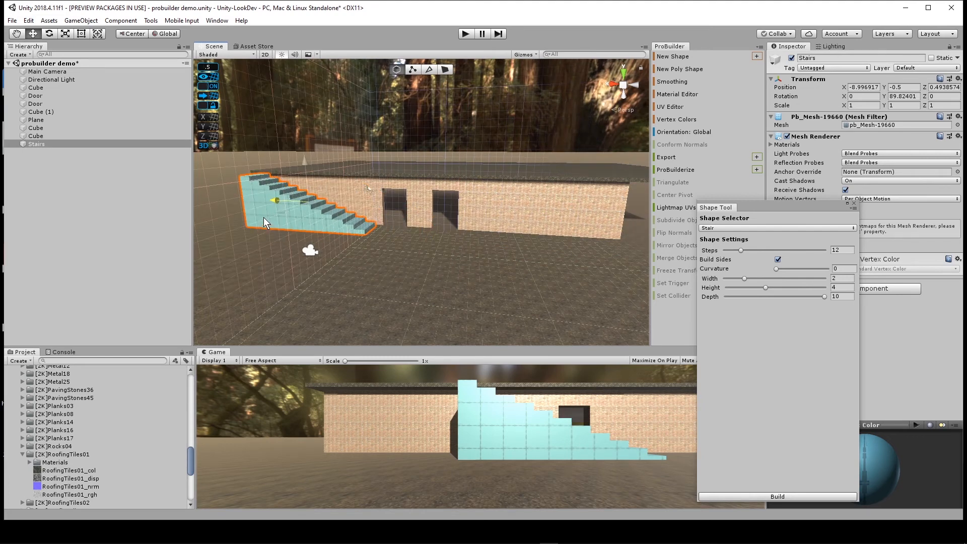
pyautogui.moveTo(264, 218)
pyautogui.mouseDown()
pyautogui.moveTo(297, 224)
pyautogui.moveTo(277, 229)
pyautogui.mouseUp()
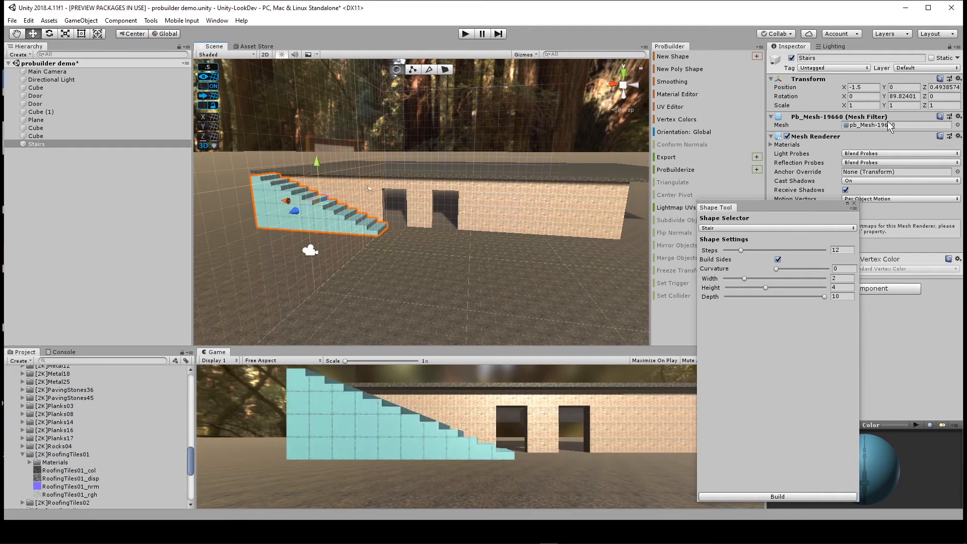
# Step: Set the stairs' Y rotation to 180 and move them in front of the doorways at X -5, Z 10
pyautogui.click(895, 95)
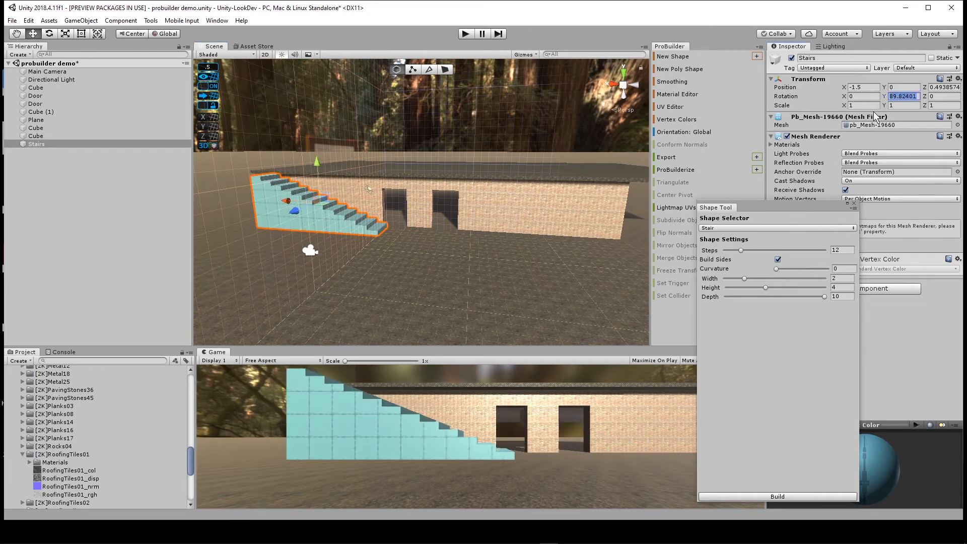
pyautogui.write('0')
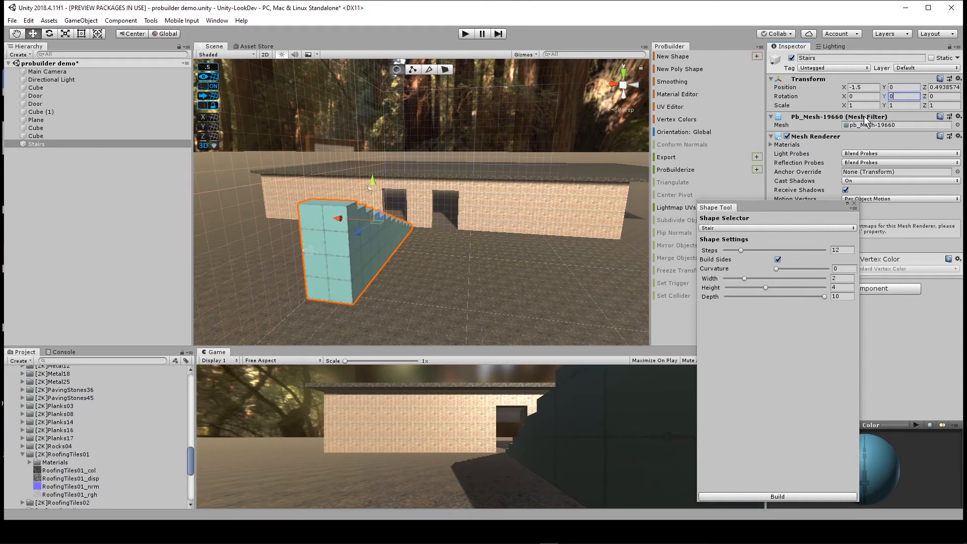
pyautogui.write('18')
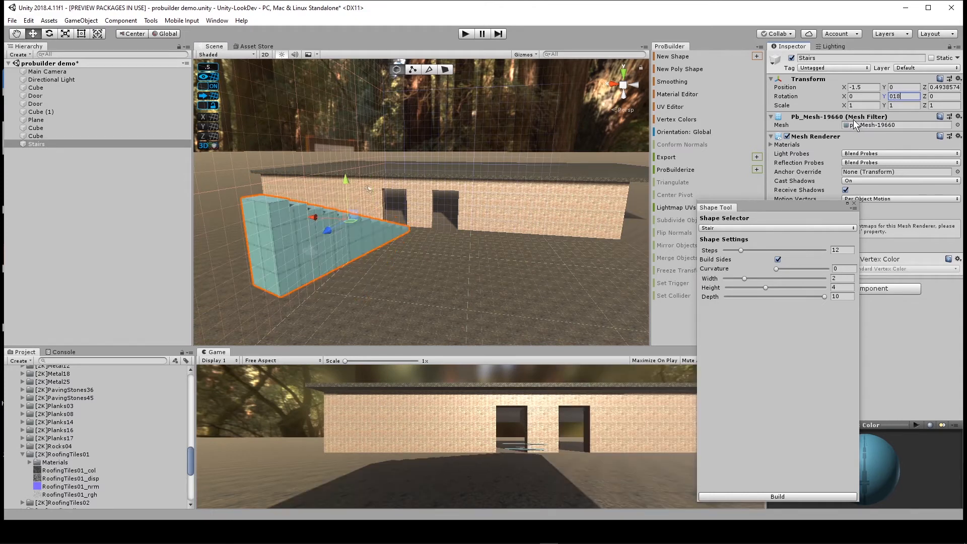
pyautogui.write('0')
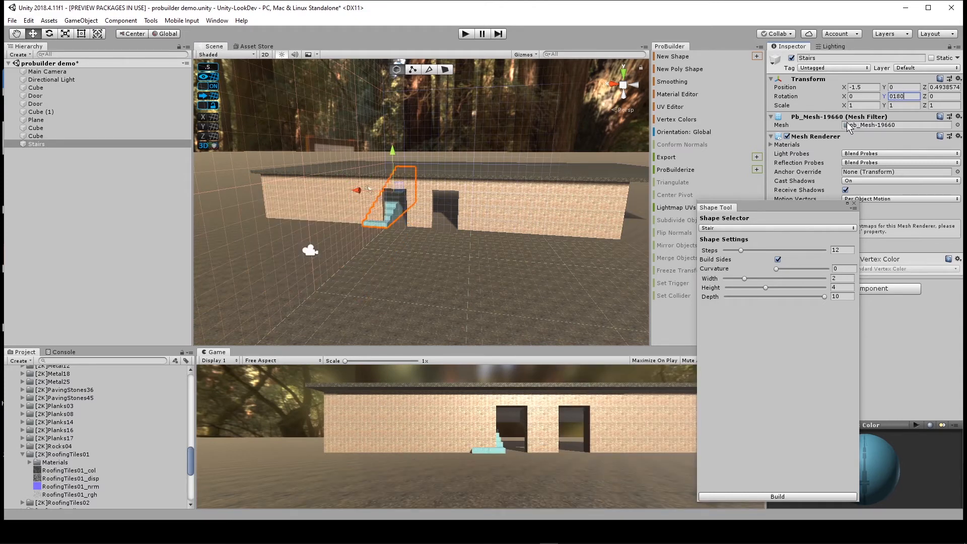
pyautogui.press('Return')
pyautogui.moveTo(358, 188); pyautogui.dragTo(410, 219)
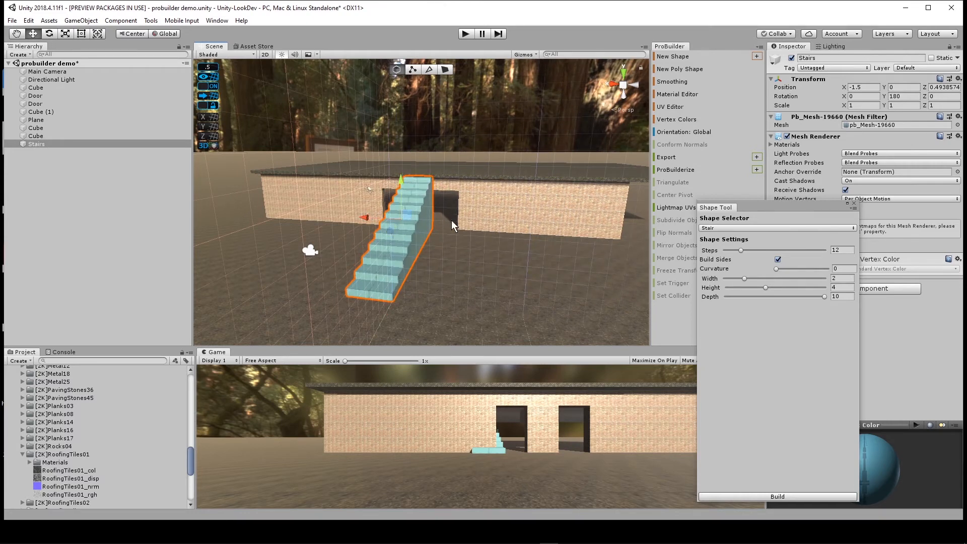
# Step: Shorten the stair depth to about 5.82, move the stairs against the wall at Z 6, and build them
pyautogui.keyDown('alt'); pyautogui.moveTo(473, 224); pyautogui.dragTo(306, 211); pyautogui.keyUp('alt')
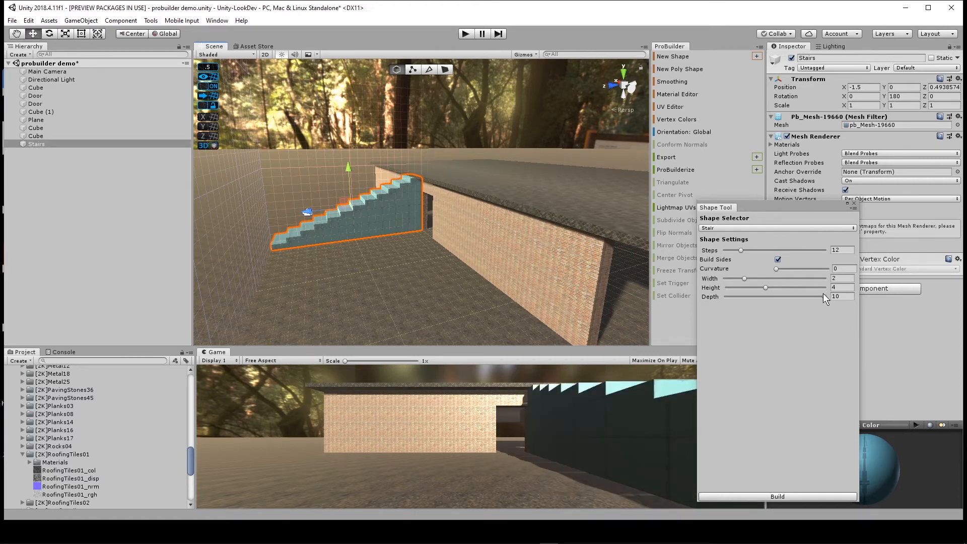
pyautogui.moveTo(827, 296); pyautogui.dragTo(783, 298)
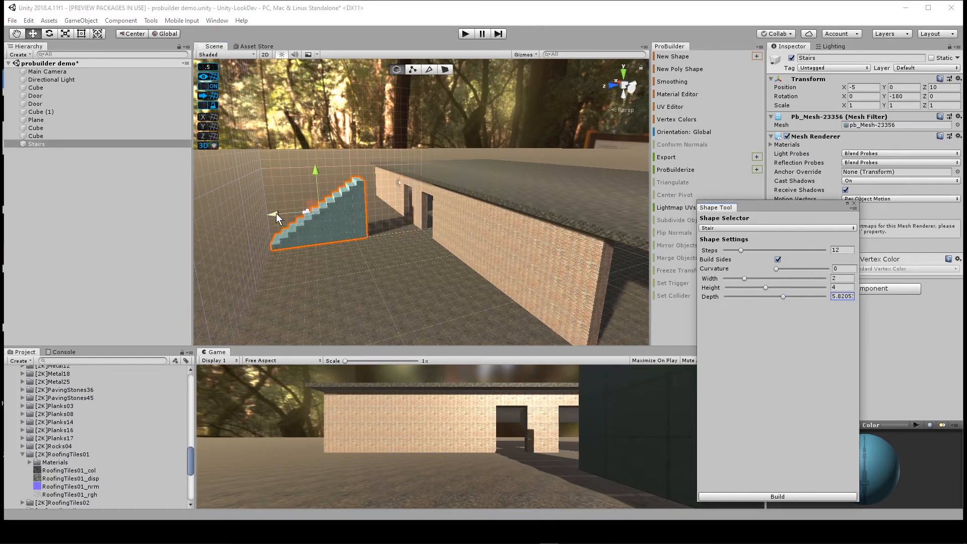
pyautogui.moveTo(276, 213); pyautogui.dragTo(339, 213)
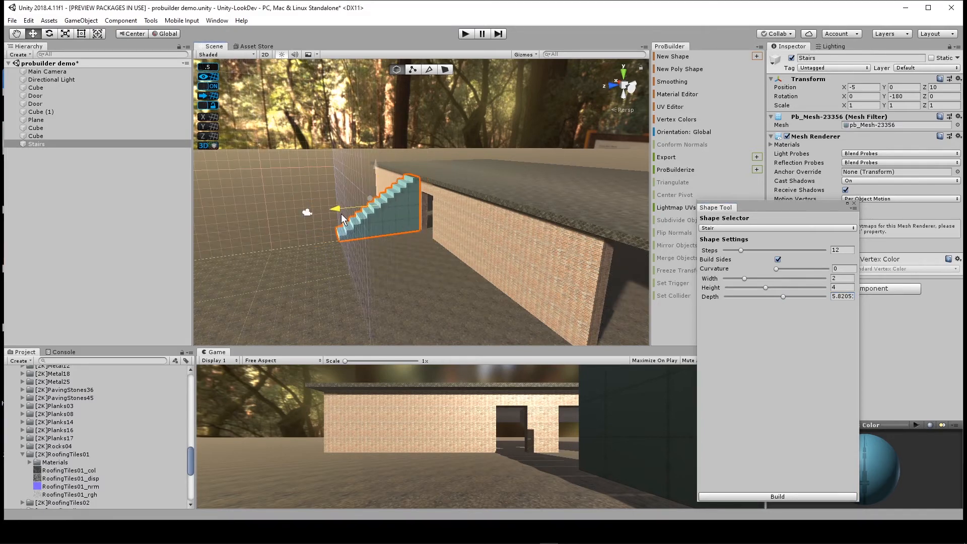
pyautogui.click(733, 496)
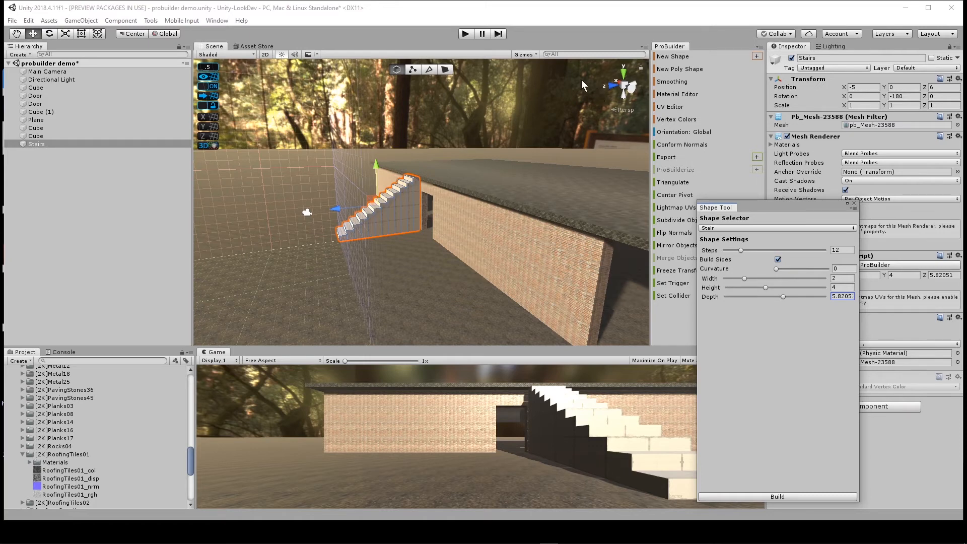
# Step: Save the probuilder demo scene and close the Shape Tool
pyautogui.click(11, 21)
pyautogui.click(25, 57)
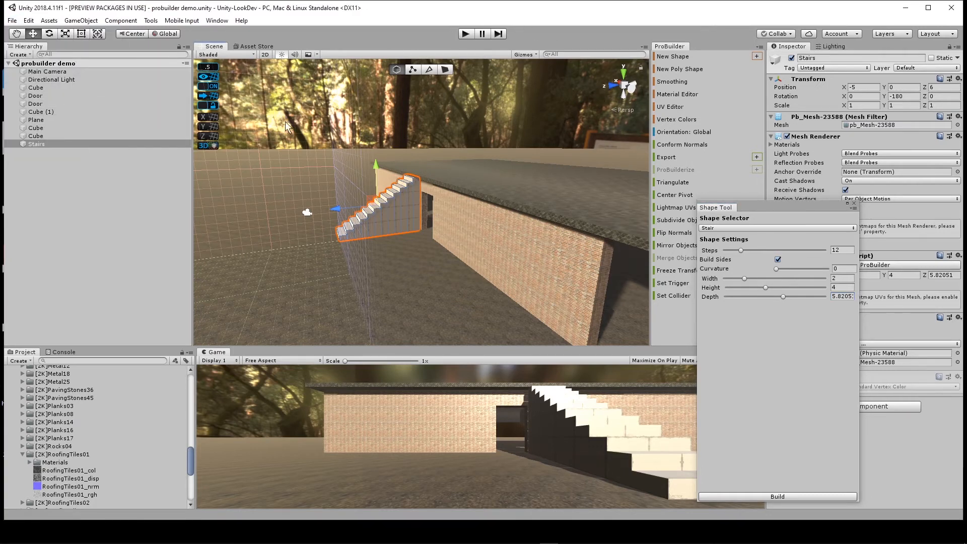
pyautogui.click(853, 205)
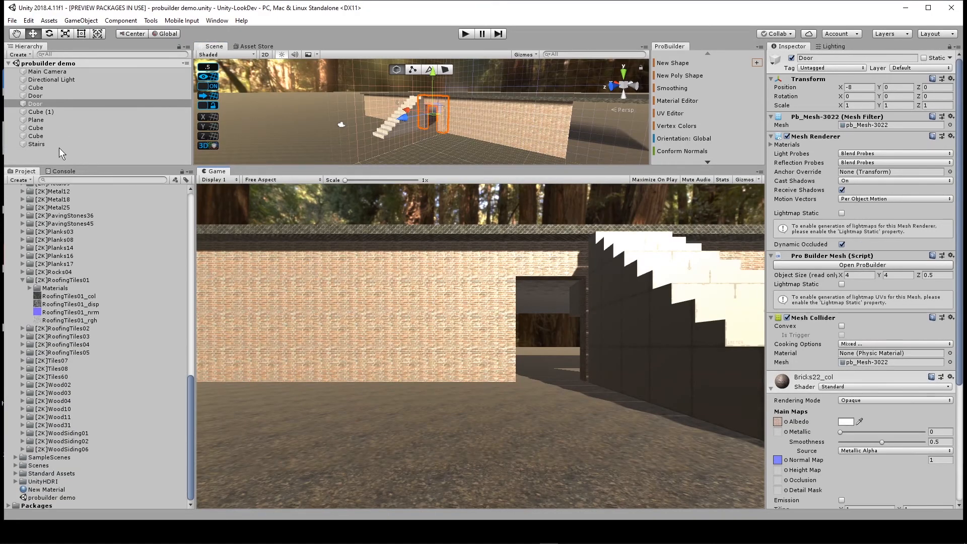
# Step: Create an empty GameObject in the scene and rename it GameObject-set
pyautogui.click(81, 20)
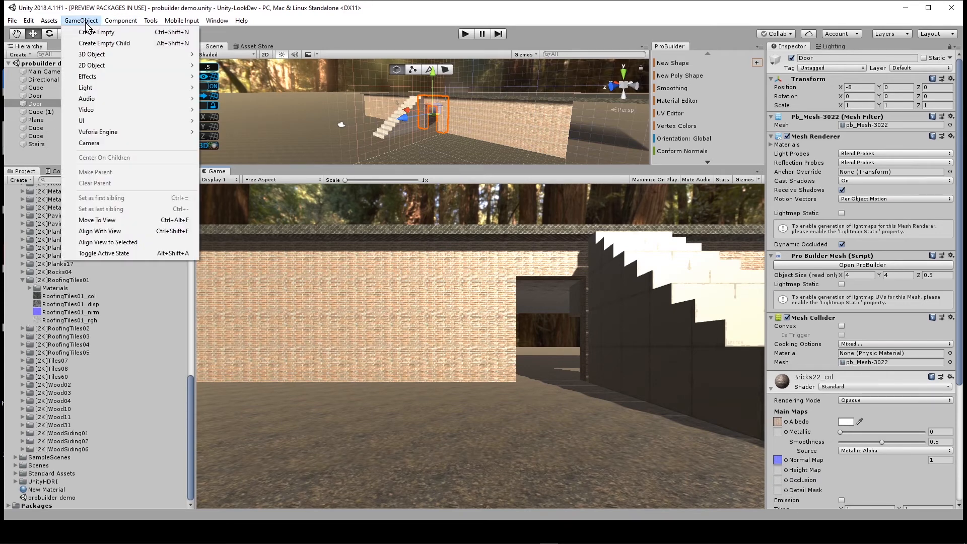
pyautogui.click(86, 31)
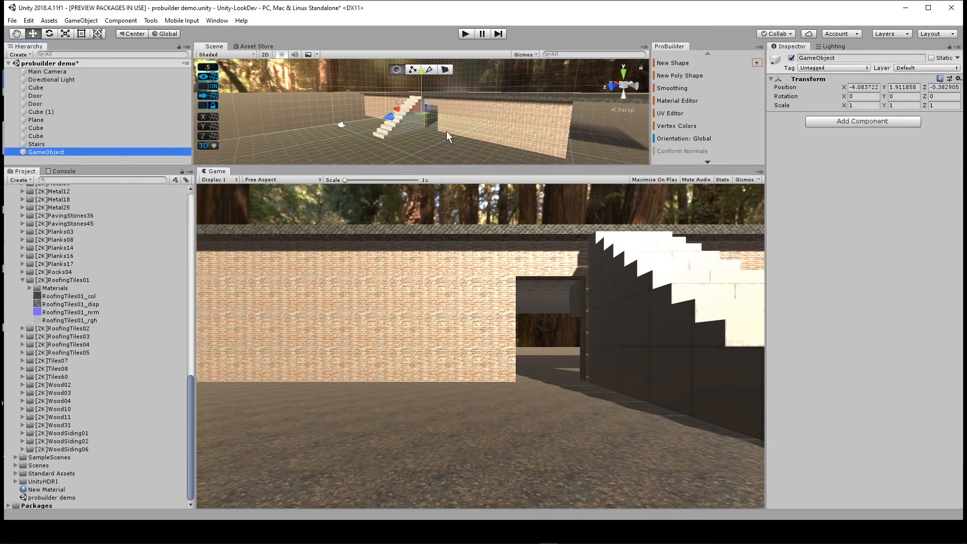
pyautogui.click(850, 59)
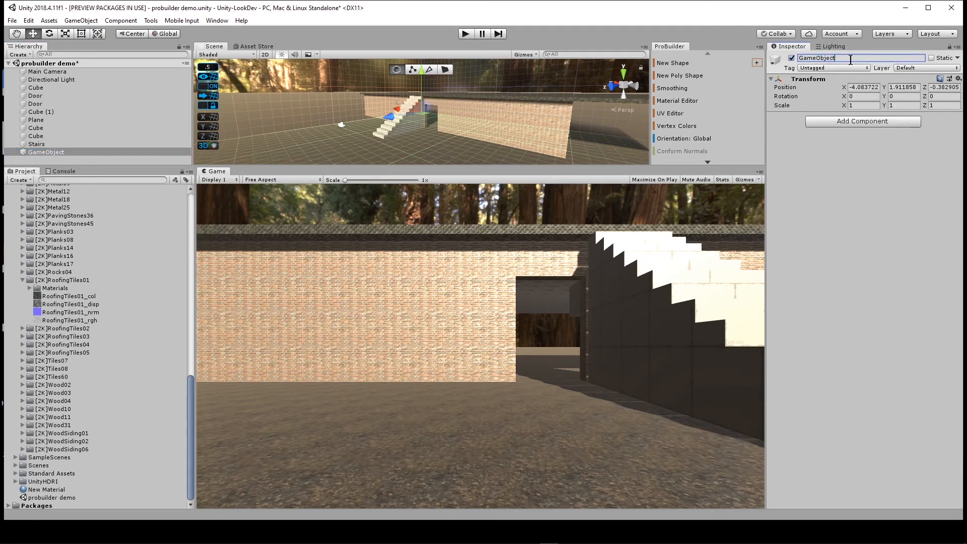
pyautogui.write('-set')
pyautogui.press('Return')
# Step: Parent all the cubes, doors, the plane and the stairs under GameObject-set, and check the grouped children
pyautogui.click(47, 88)
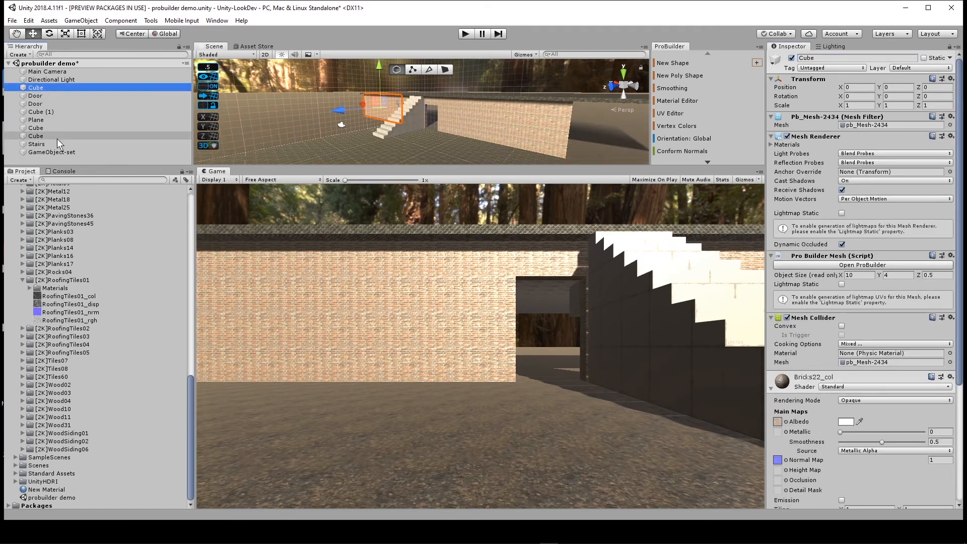
pyautogui.keyDown('shift'); pyautogui.click(41, 136); pyautogui.keyUp('shift')
pyautogui.moveTo(41, 136); pyautogui.dragTo(44, 151)
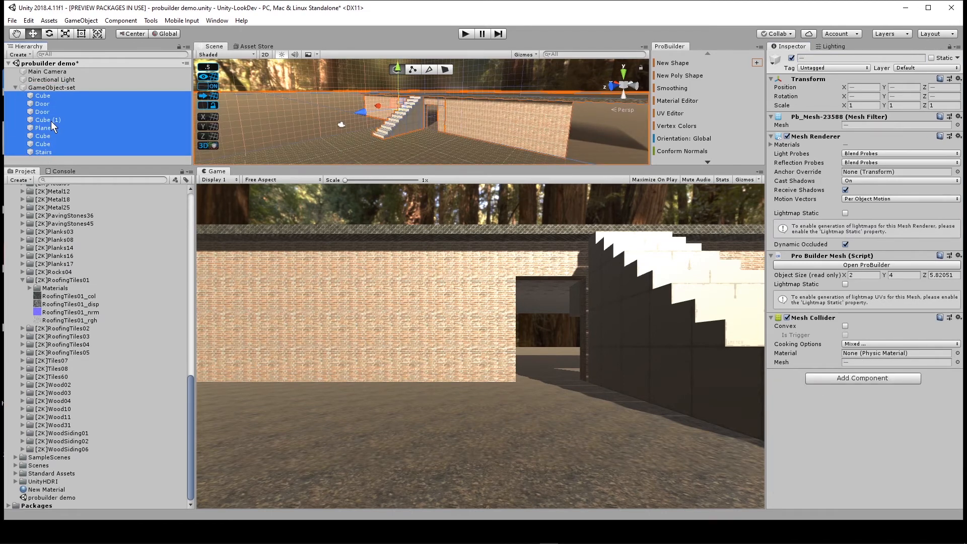
pyautogui.click(45, 128)
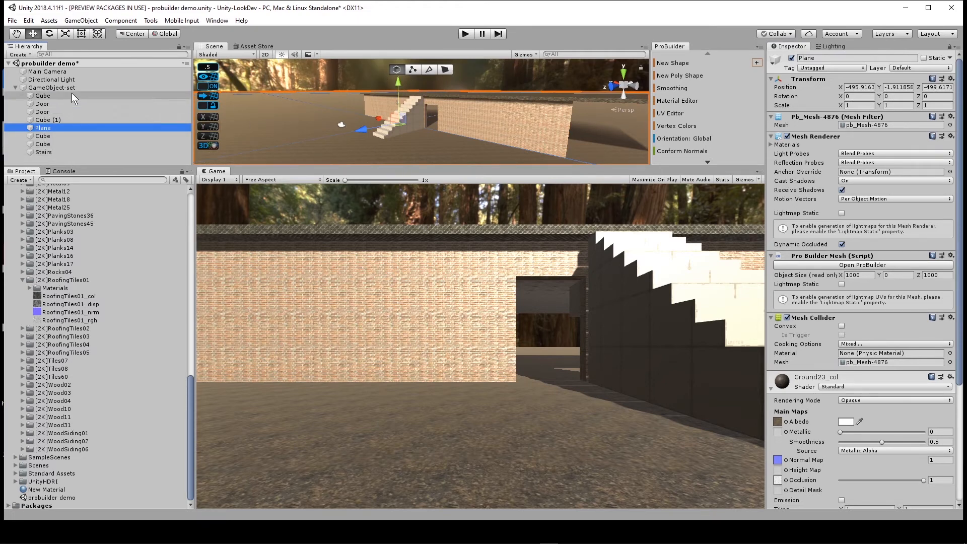
pyautogui.click(50, 95)
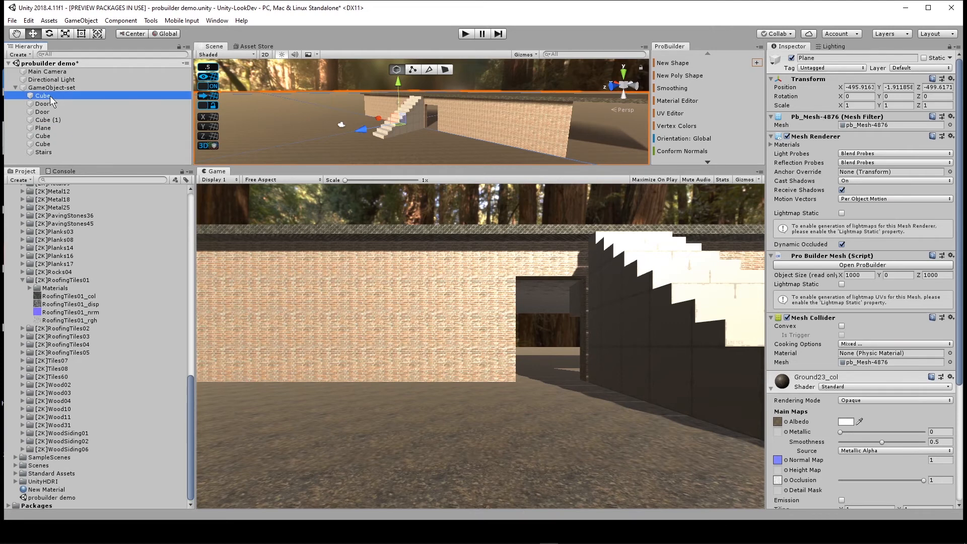
pyautogui.keyDown('shift'); pyautogui.click(50, 152); pyautogui.keyUp('shift')
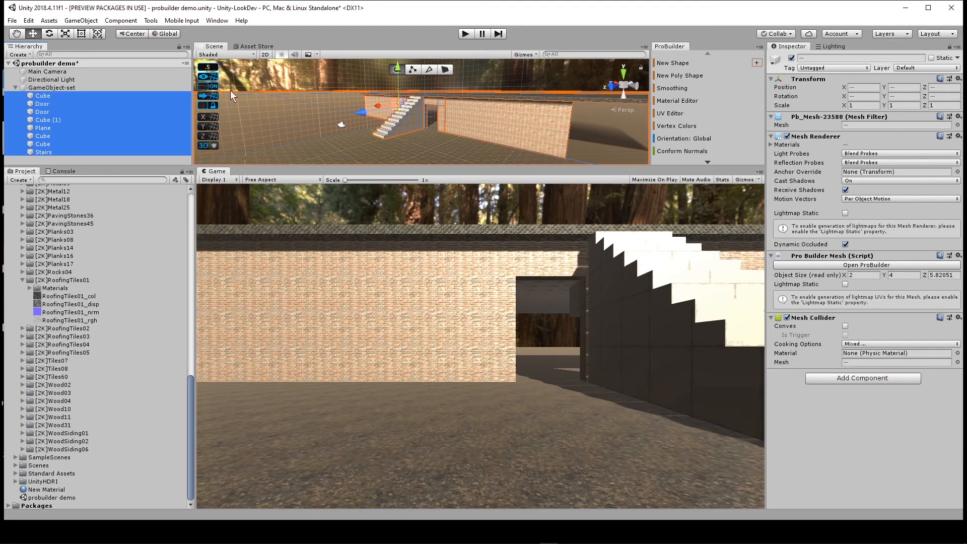
# Step: Assign GameObject-set and all its children to the PostProcessing layer, check it on Cube (1), and collapse the group
pyautogui.click(63, 88)
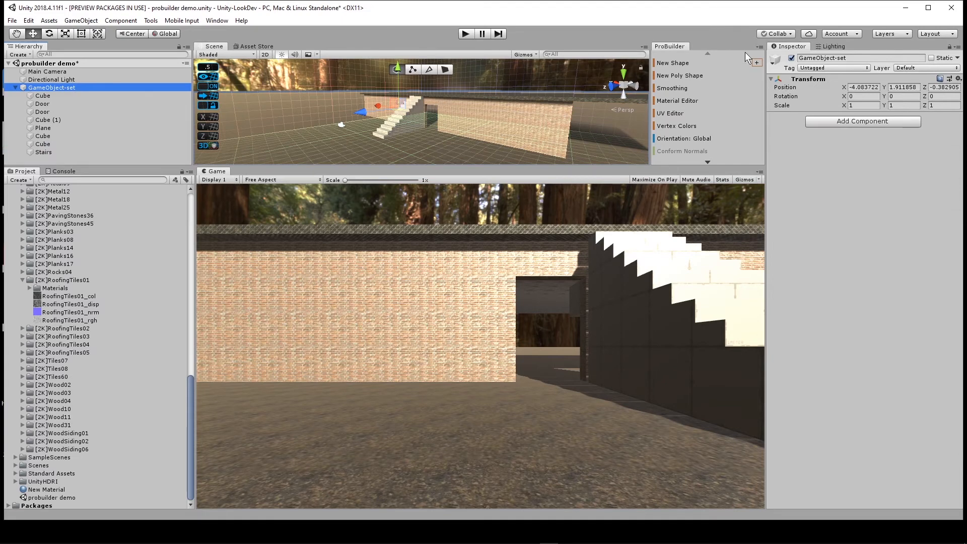
pyautogui.click(935, 65)
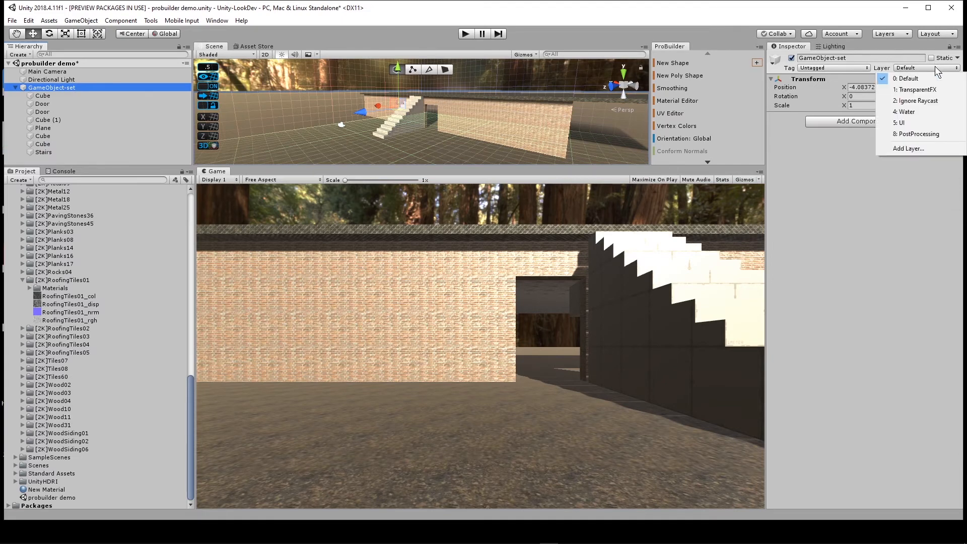
pyautogui.click(920, 134)
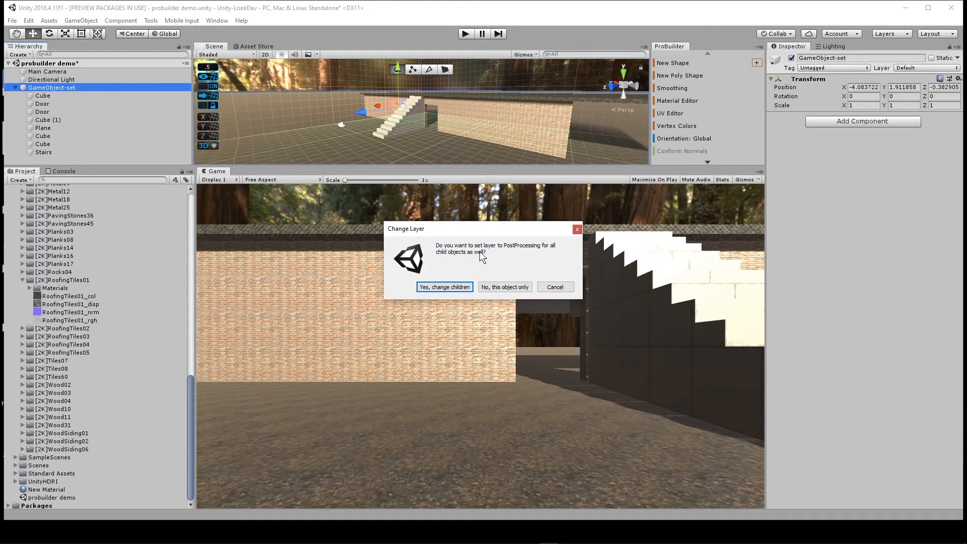
pyautogui.click(446, 287)
pyautogui.click(48, 121)
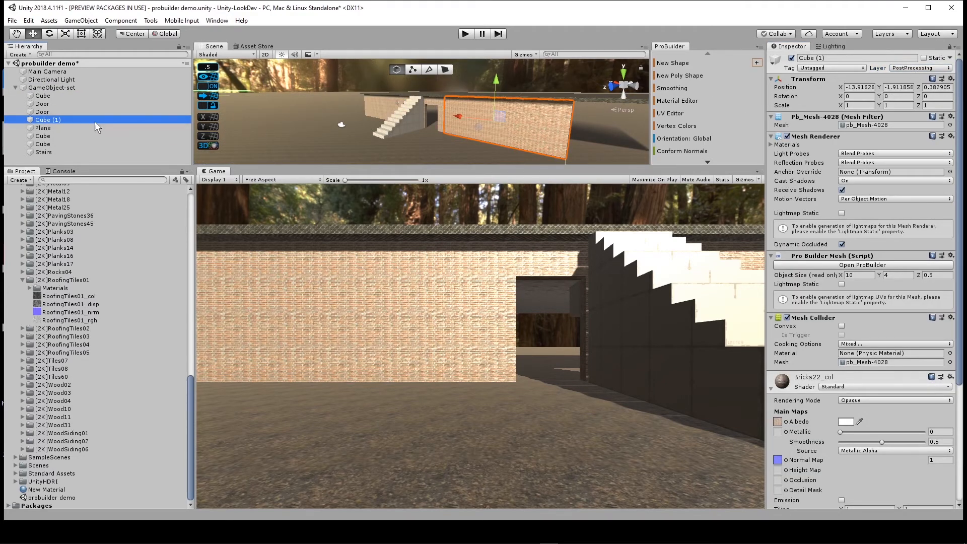
pyautogui.click(17, 86)
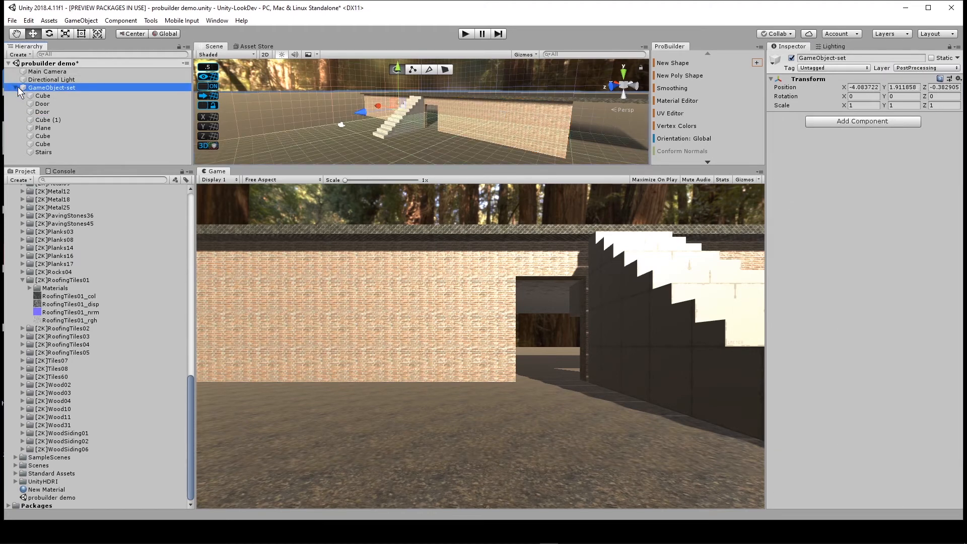
pyautogui.click(15, 88)
# Step: Add a Post-process Volume to the scene, make it global, and give it a new profile
pyautogui.click(81, 21)
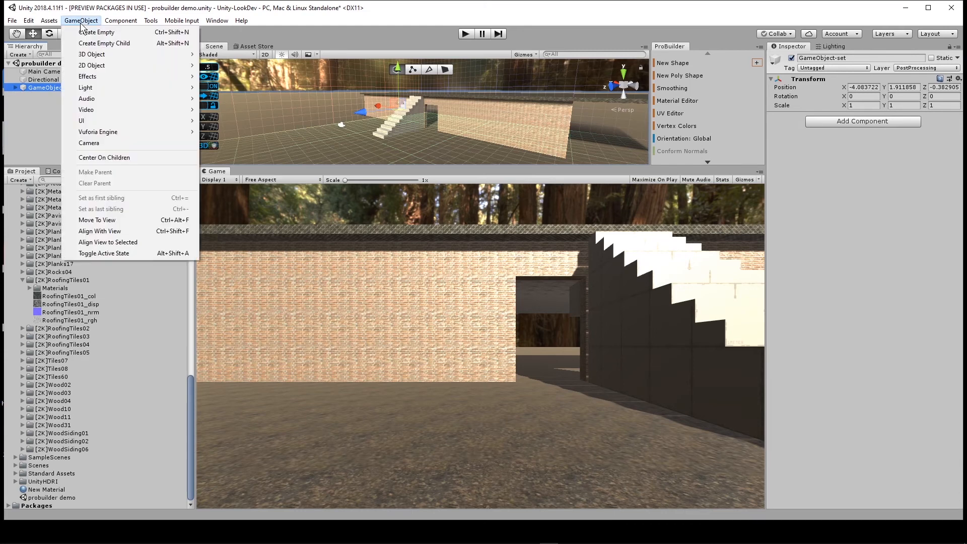
pyautogui.moveTo(92, 54)
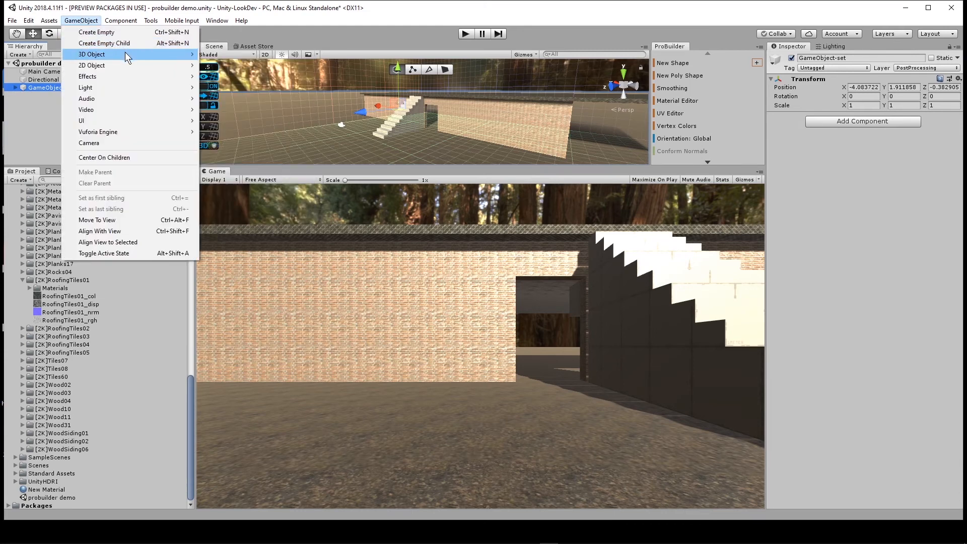
pyautogui.moveTo(125, 54)
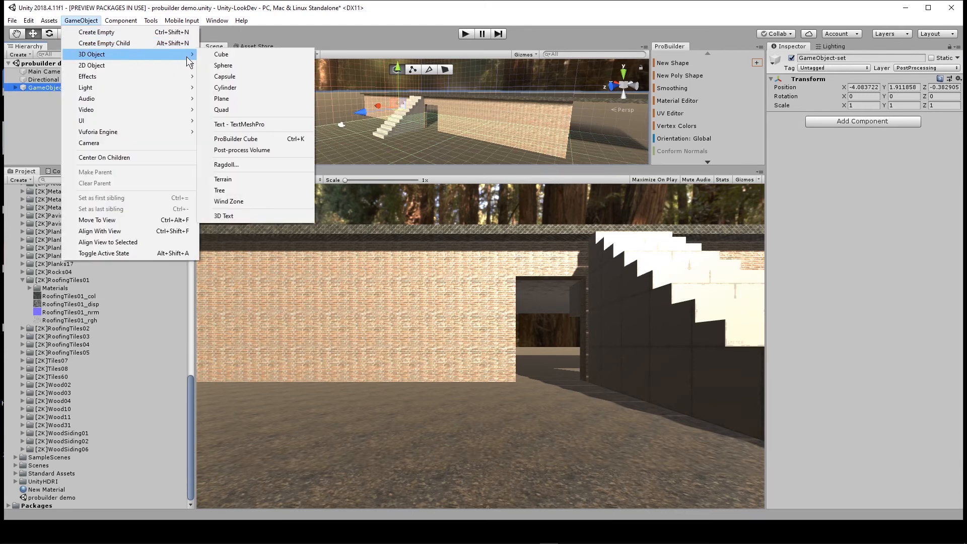
pyautogui.click(276, 150)
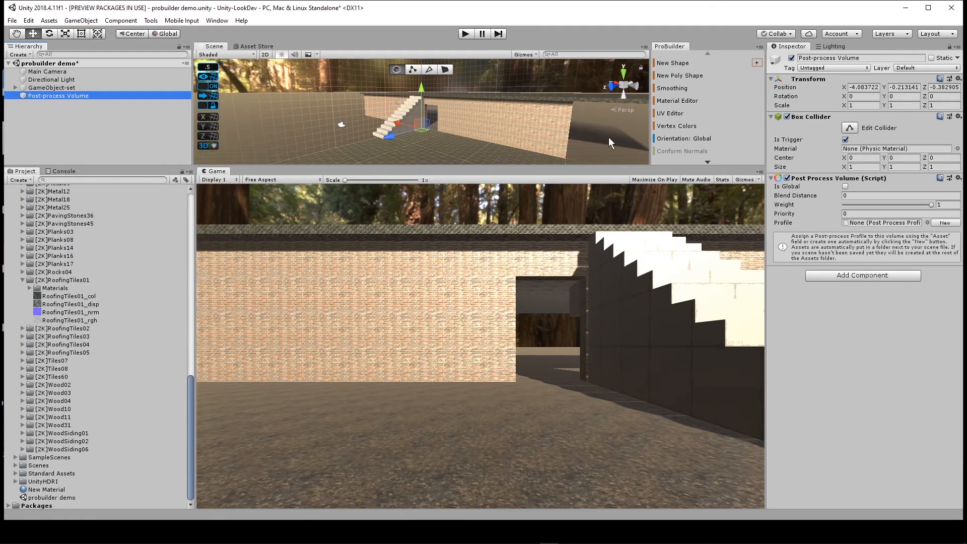
pyautogui.click(845, 187)
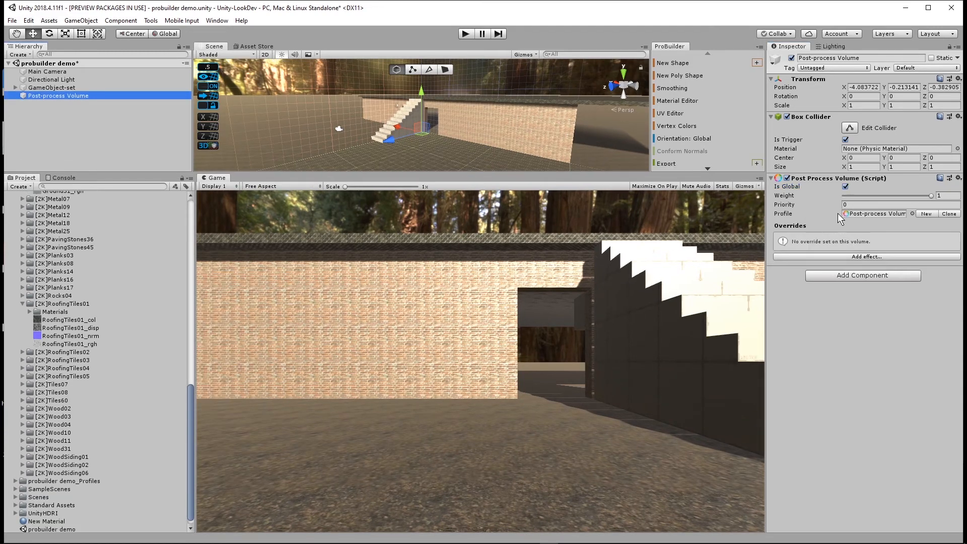
# Step: Add a Color Grading override to the Post-process Volume and assign the volume to the PostProcessing layer
pyautogui.click(850, 256)
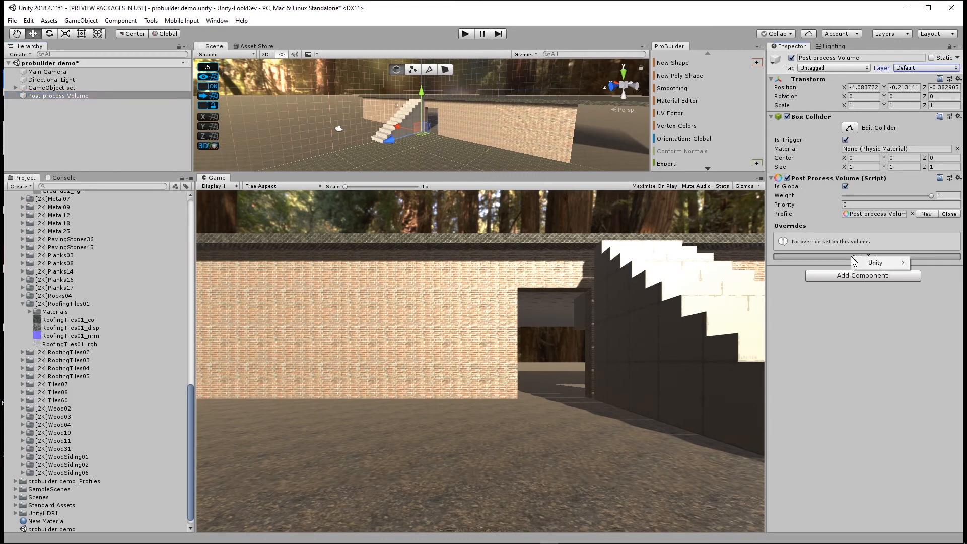
pyautogui.moveTo(869, 262)
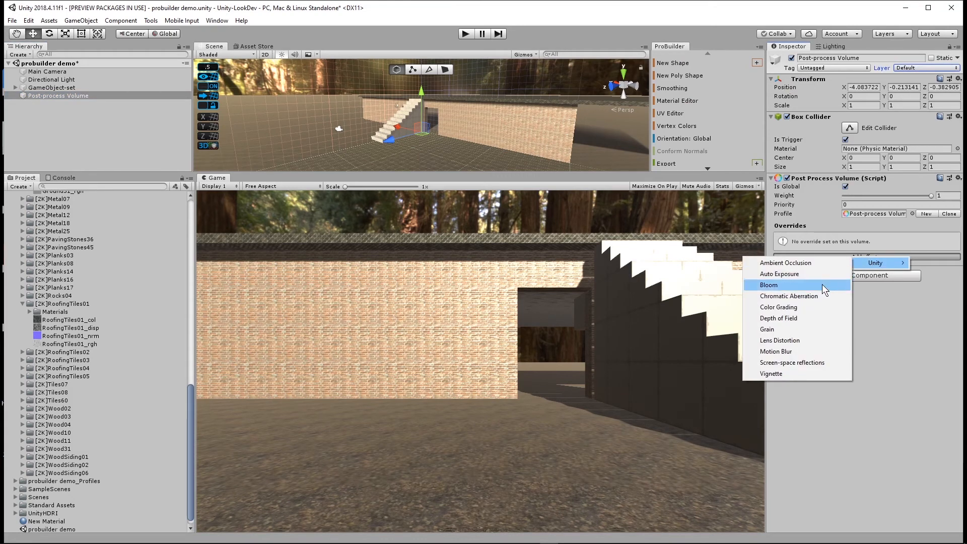
pyautogui.click(808, 307)
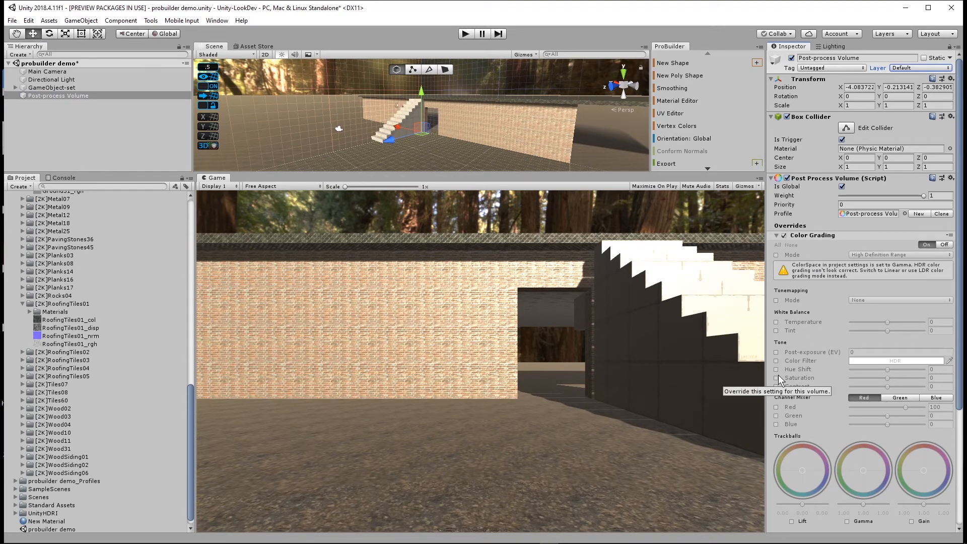
pyautogui.click(913, 68)
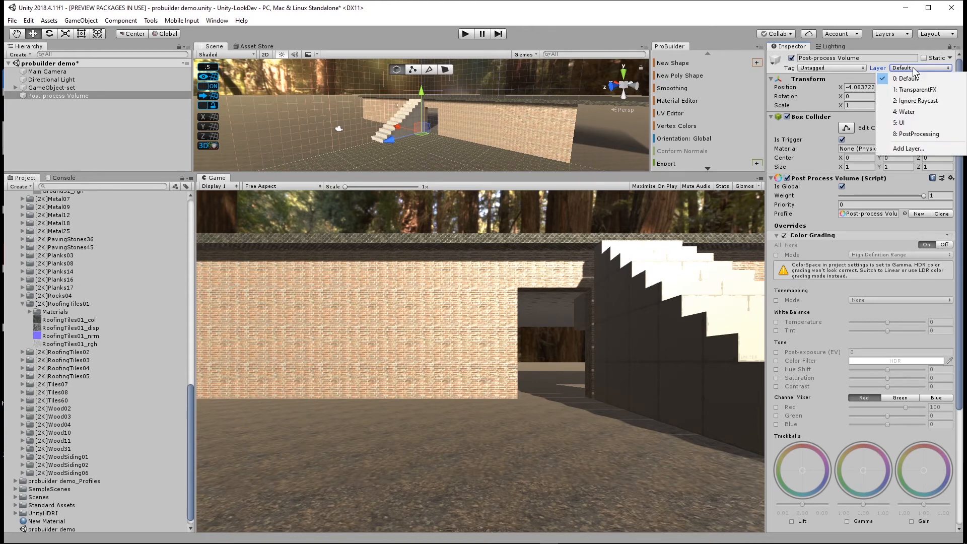
pyautogui.click(906, 134)
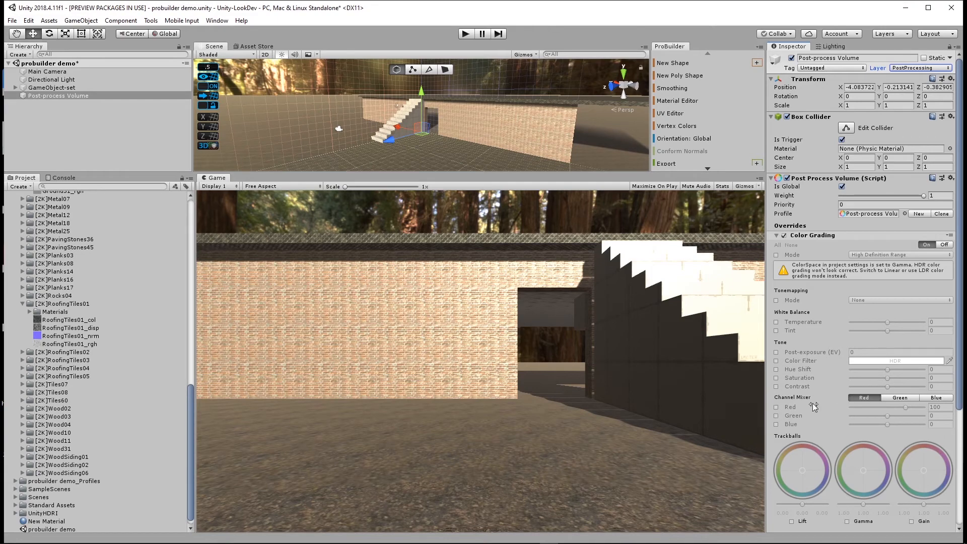
# Step: Override Saturation at -44 in Color Grading, and try the red channel's Green mix at -25 before disabling that override
pyautogui.click(775, 416)
pyautogui.moveTo(886, 415)
pyautogui.mouseDown()
pyautogui.moveTo(856, 421)
pyautogui.moveTo(880, 418)
pyautogui.mouseUp()
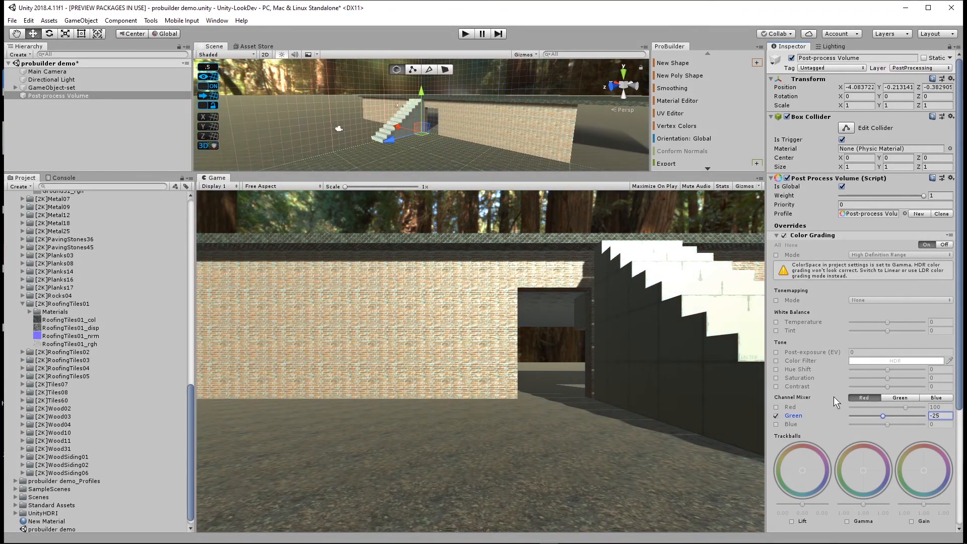
pyautogui.click(777, 378)
pyautogui.moveTo(885, 378); pyautogui.dragTo(872, 397)
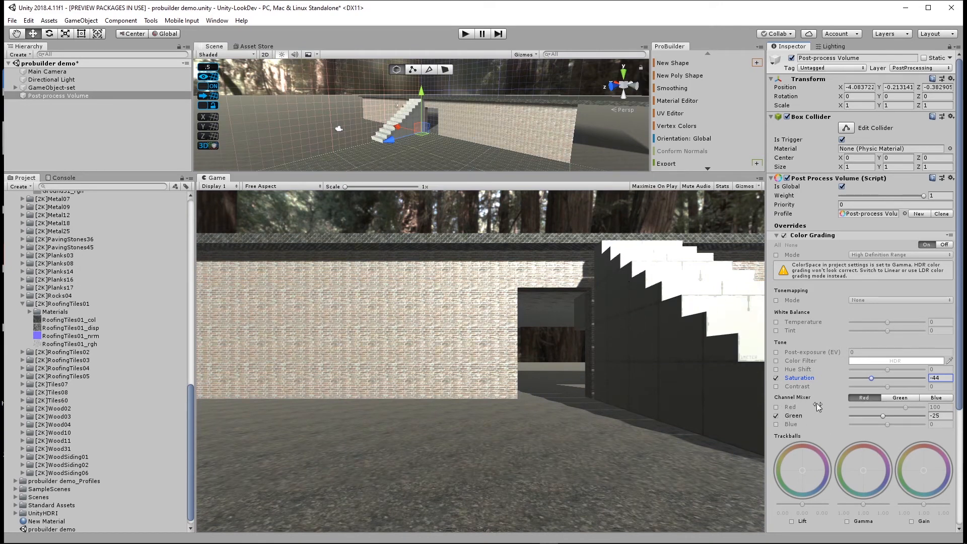
pyautogui.click(776, 416)
# Step: Enable the Hue Shift override in Color Grading, try a shift of 67, and bring it down to 22
pyautogui.click(776, 369)
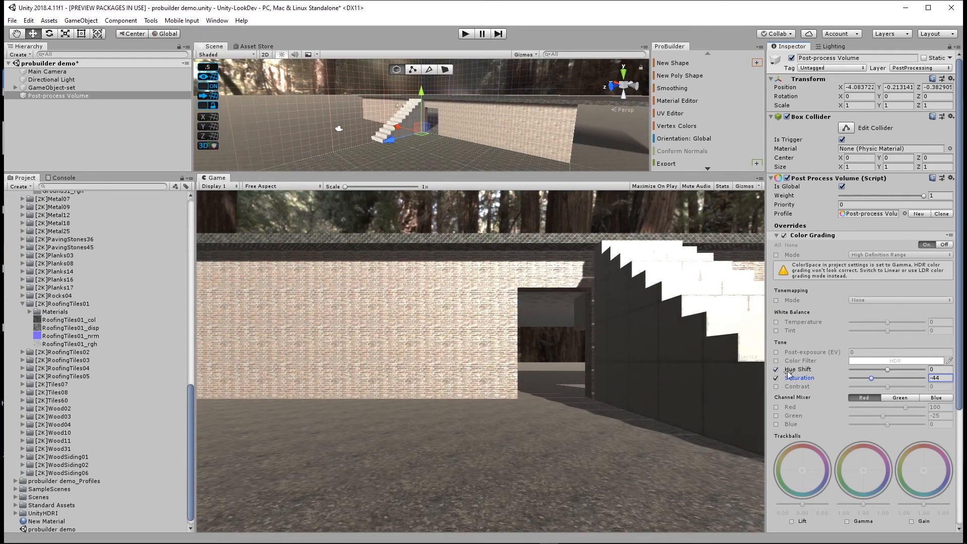
pyautogui.moveTo(887, 369)
pyautogui.mouseDown()
pyautogui.moveTo(878, 371)
pyautogui.moveTo(901, 377)
pyautogui.mouseUp()
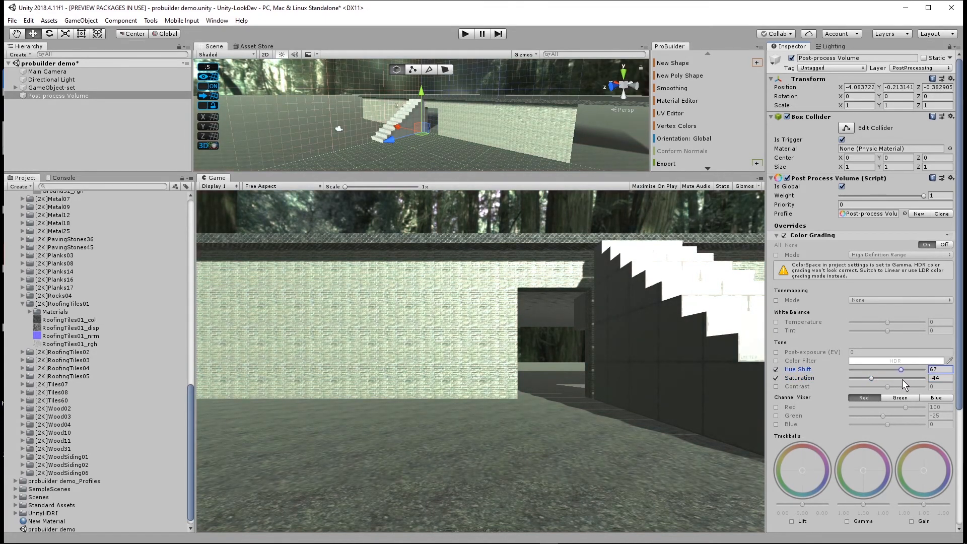
pyautogui.moveTo(897, 382); pyautogui.dragTo(896, 381)
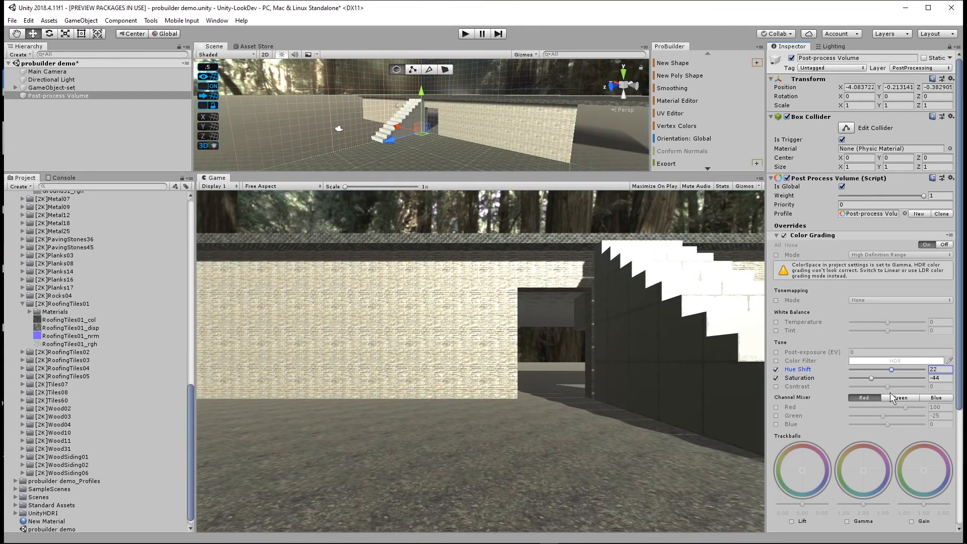
# Step: Enable the Contrast override at 15, and retune Saturation to -18 and Hue Shift to 7
pyautogui.click(799, 382)
pyautogui.click(776, 387)
pyautogui.moveTo(886, 387)
pyautogui.mouseDown()
pyautogui.moveTo(914, 386)
pyautogui.moveTo(903, 392)
pyautogui.mouseUp()
pyautogui.moveTo(901, 391); pyautogui.dragTo(899, 391)
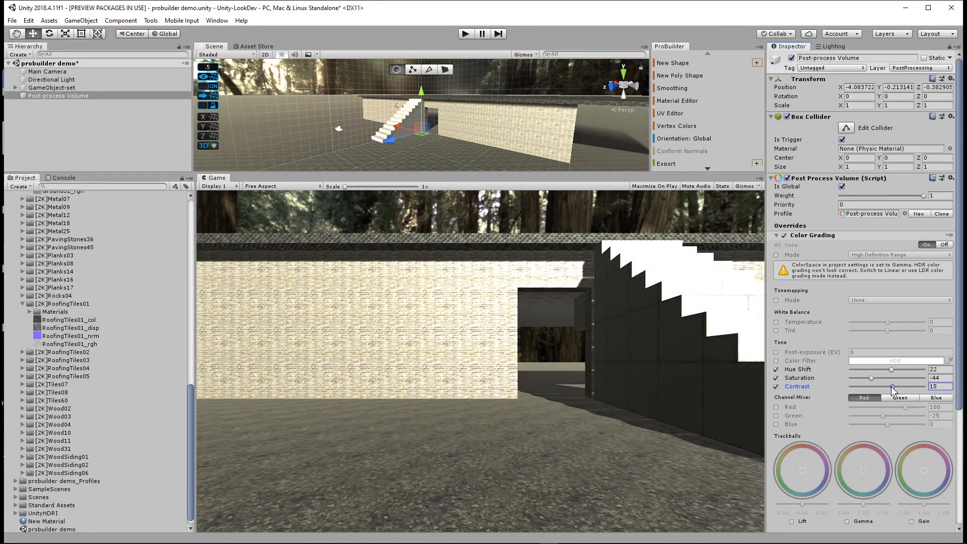
pyautogui.moveTo(871, 378)
pyautogui.mouseDown()
pyautogui.moveTo(890, 370)
pyautogui.moveTo(887, 379)
pyautogui.mouseUp()
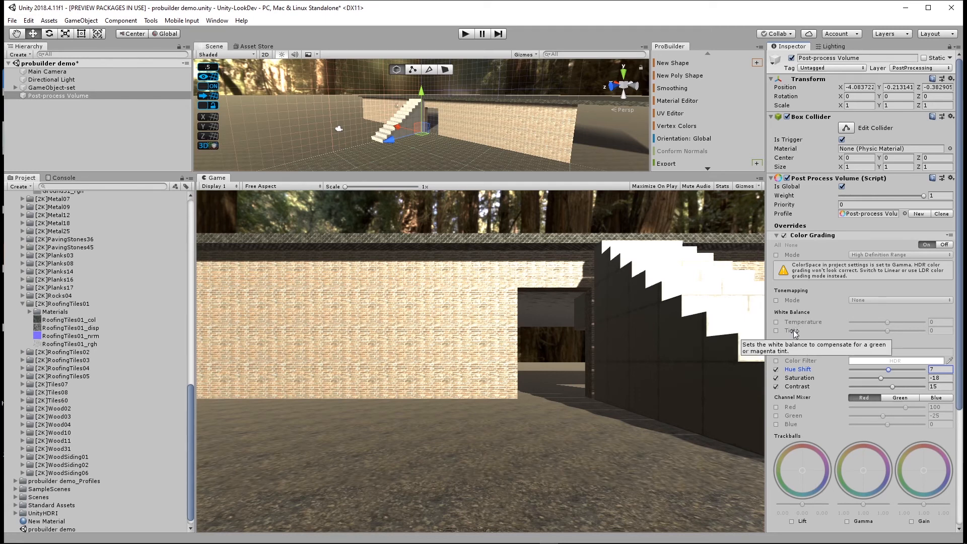
# Step: Collapse the Color Grading settings and add a Depth of Field effect to the Post-process Volume
pyautogui.scroll(-6, 806, 385)
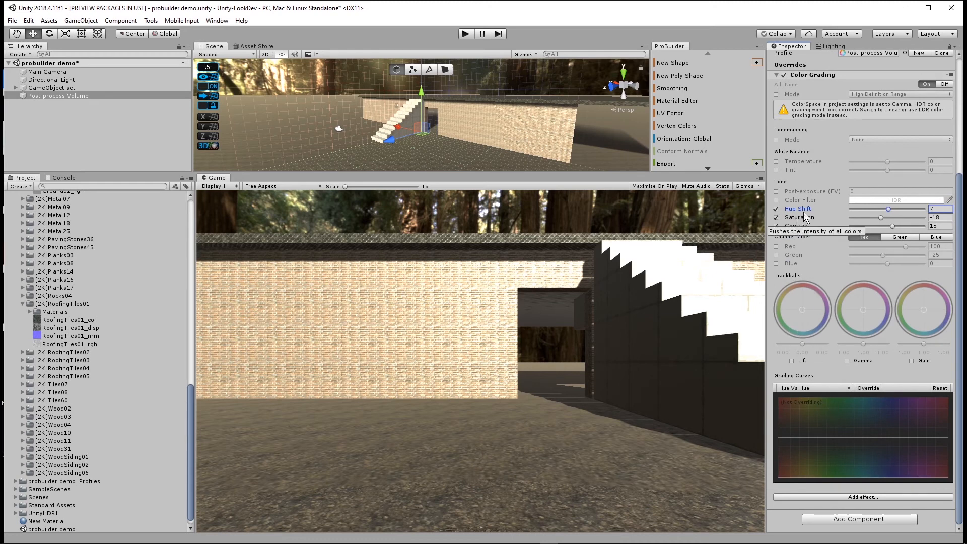
pyautogui.click(777, 74)
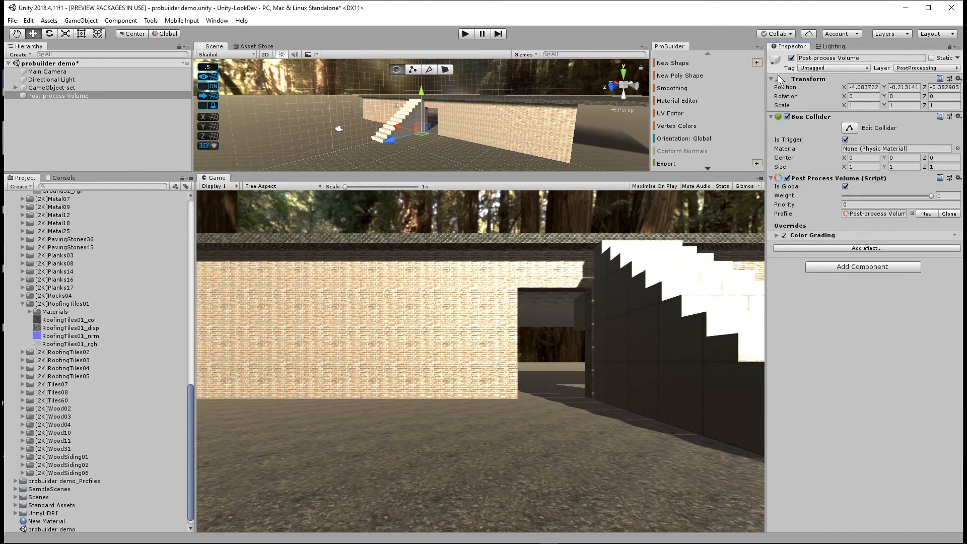
pyautogui.click(894, 248)
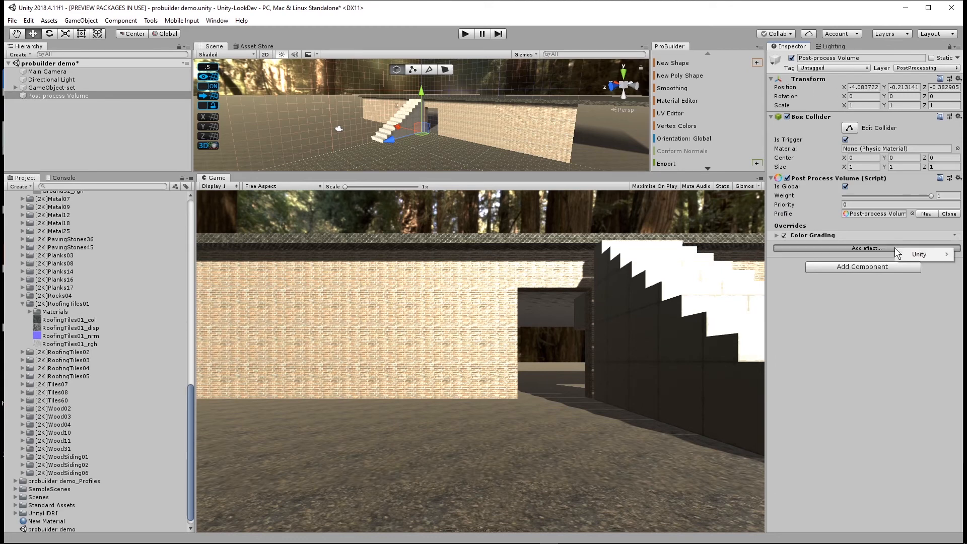
pyautogui.moveTo(915, 253)
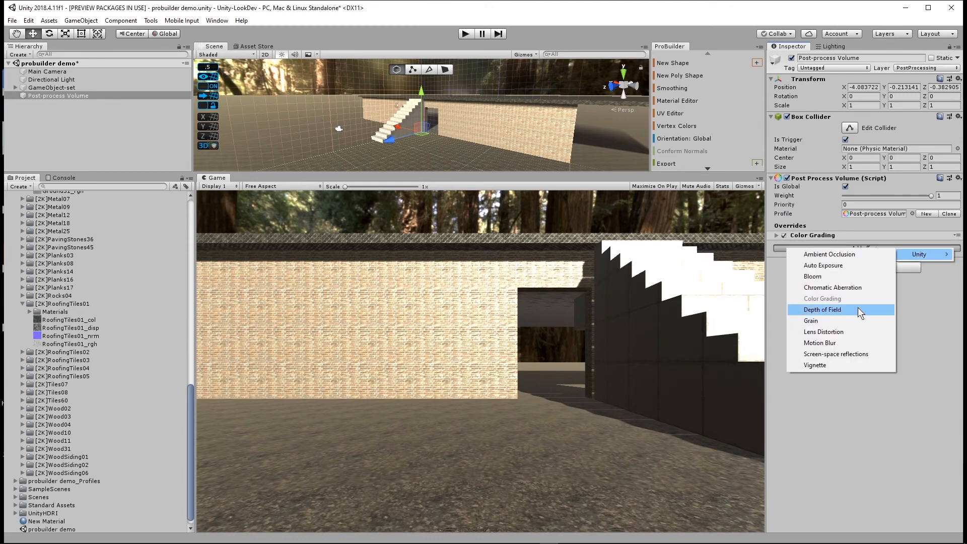
pyautogui.click(857, 308)
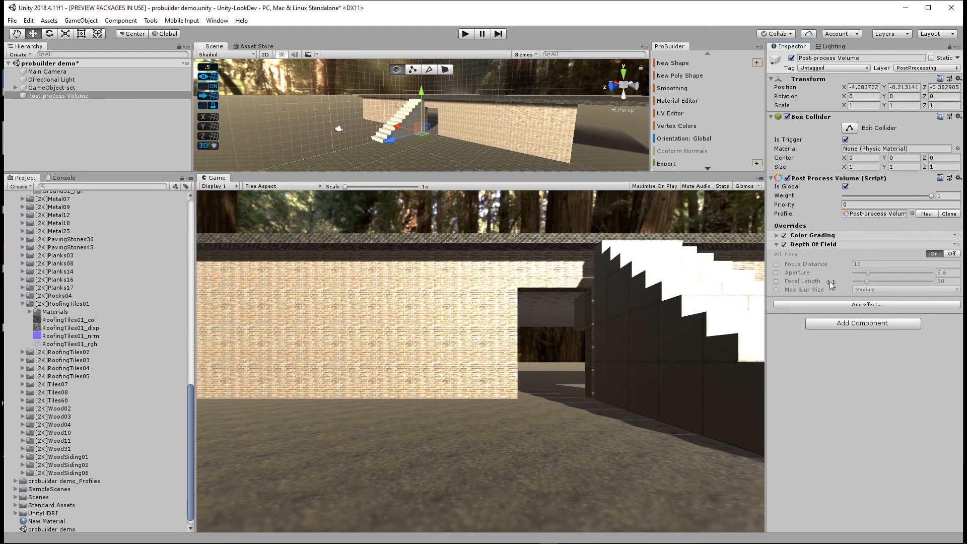
# Step: Enable the Depth of Field overrides for focus distance, aperture and focal length, setting them to 1, 0.1 and 1
pyautogui.click(776, 263)
pyautogui.click(776, 272)
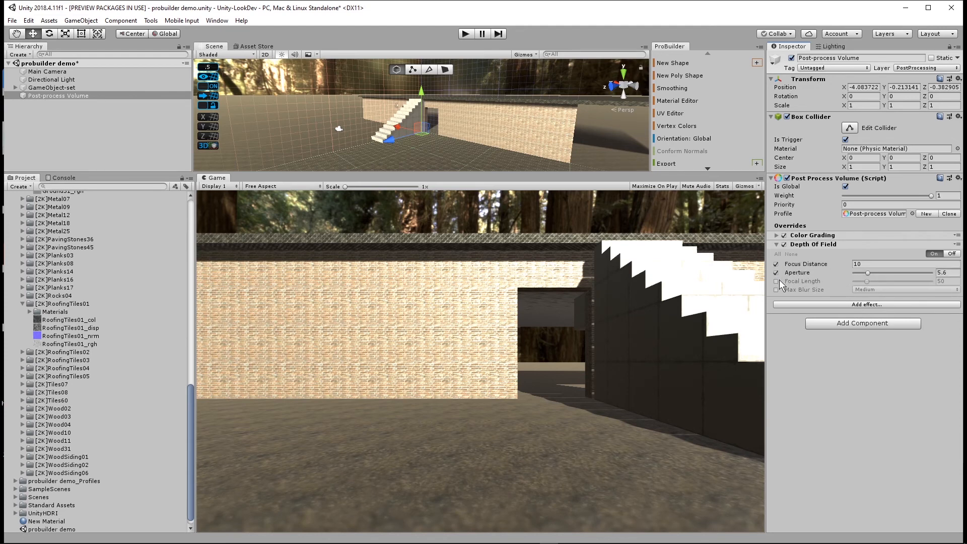
pyautogui.click(776, 281)
pyautogui.moveTo(863, 282); pyautogui.dragTo(851, 273)
pyautogui.click(868, 264)
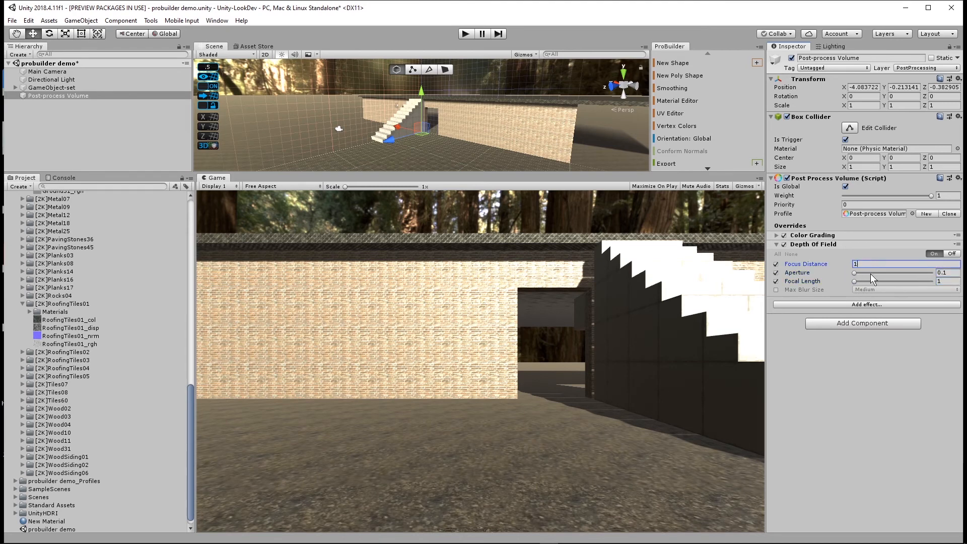
pyautogui.press('Tab')
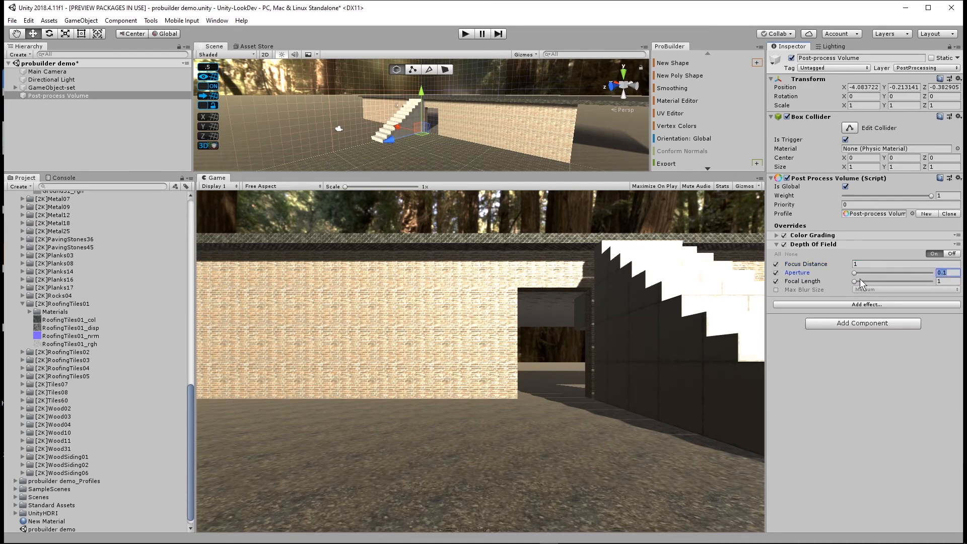
# Step: Set the Depth of Field focal length to 36 and aperture to 4.3, and try focus distances of 12 and 2
pyautogui.moveTo(855, 275)
pyautogui.mouseDown()
pyautogui.moveTo(871, 283)
pyautogui.moveTo(866, 274)
pyautogui.mouseUp()
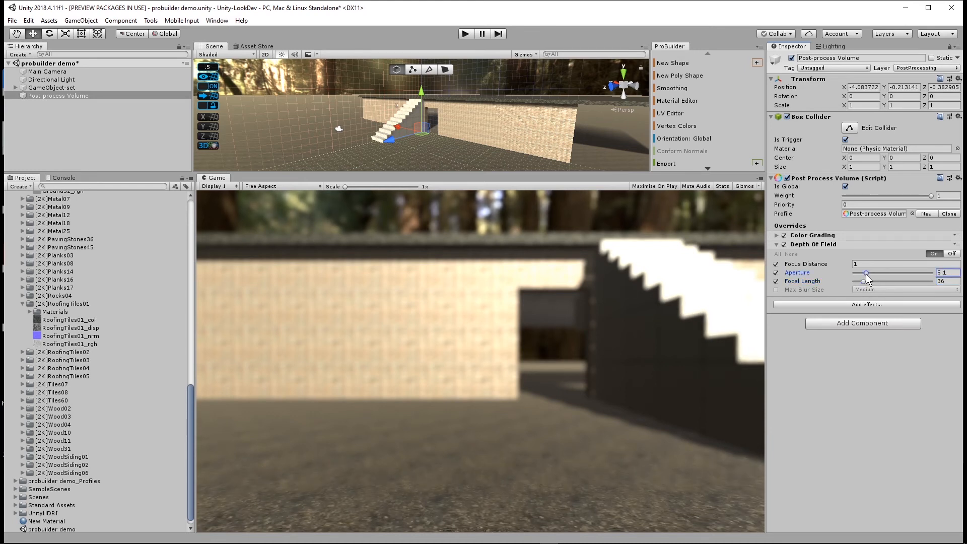
pyautogui.moveTo(865, 273); pyautogui.dragTo(863, 275)
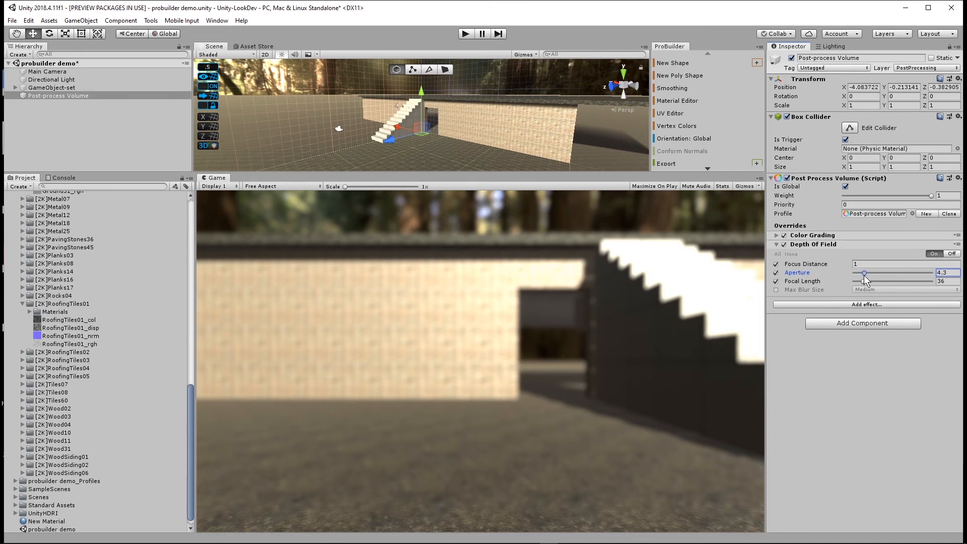
pyautogui.click(843, 265)
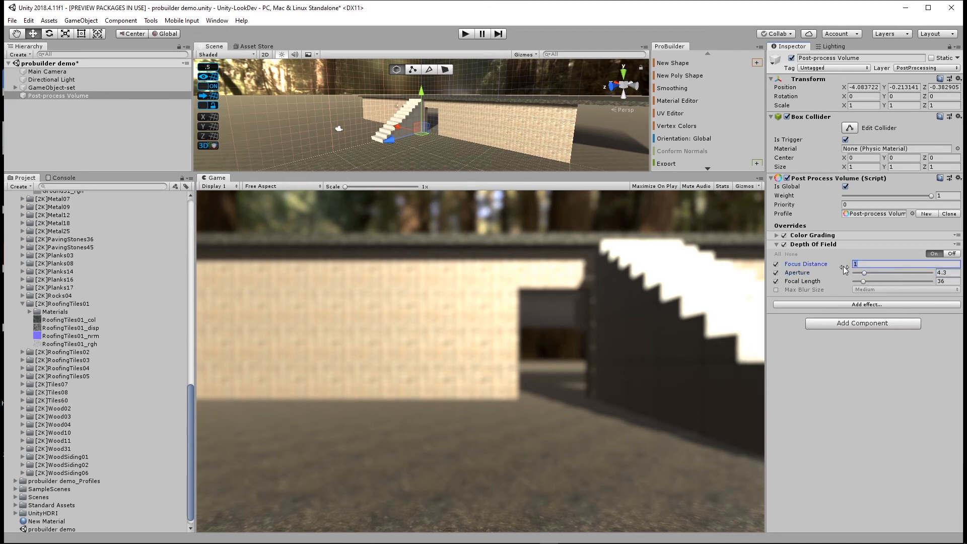
pyautogui.write('12')
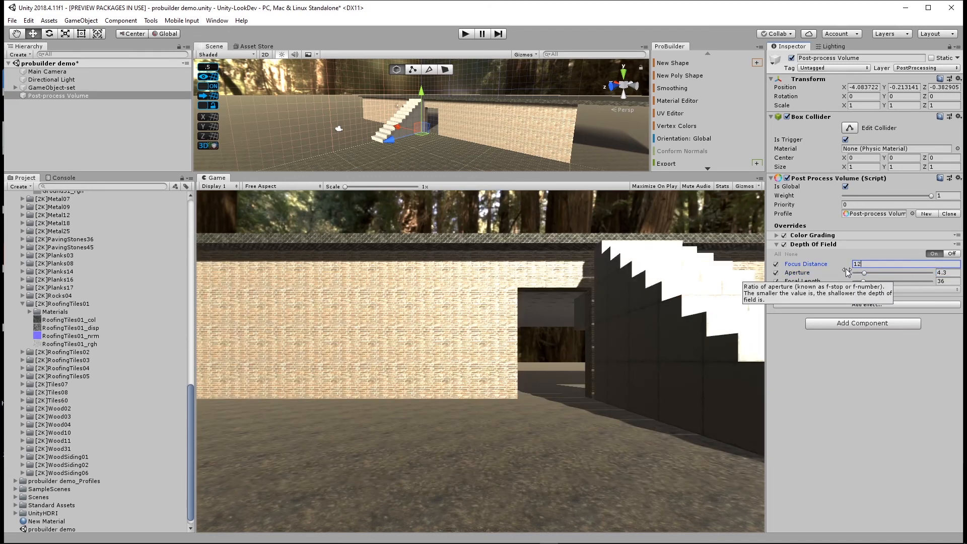
pyautogui.moveTo(873, 264); pyautogui.dragTo(848, 264)
pyautogui.write('2')
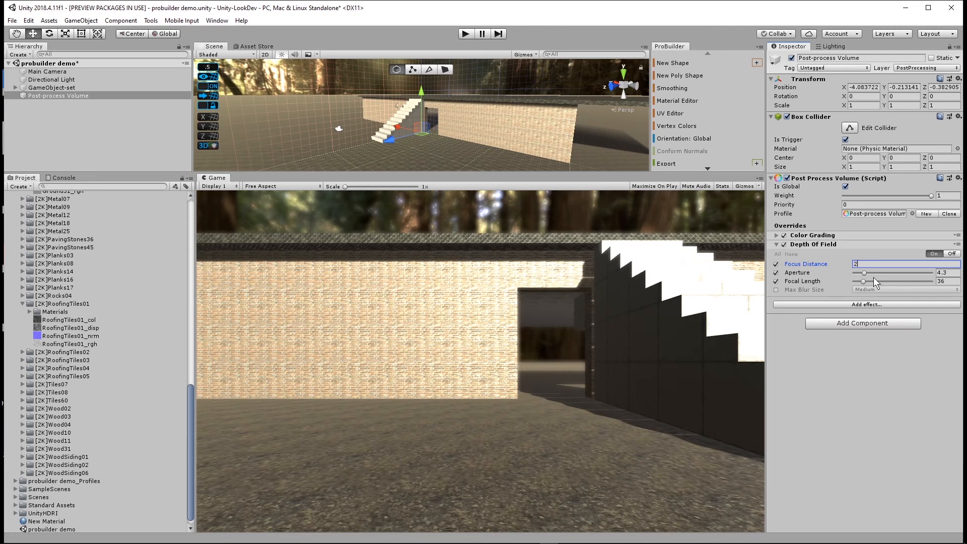
# Step: Try Depth of Field focus distances of 1 and 3, settle on 2, and set the focal length to 42
pyautogui.moveTo(863, 280)
pyautogui.mouseDown()
pyautogui.moveTo(855, 283)
pyautogui.moveTo(862, 285)
pyautogui.mouseUp()
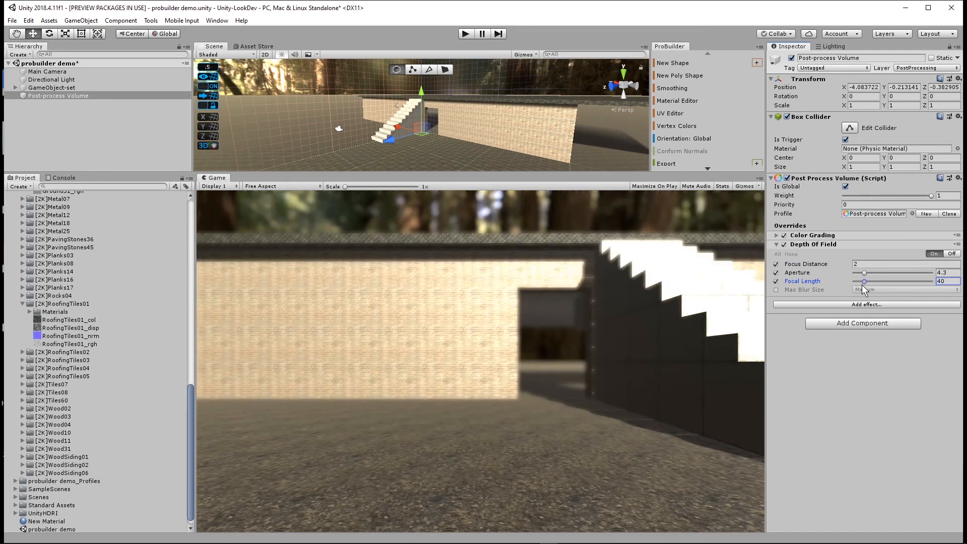
pyautogui.click(857, 265)
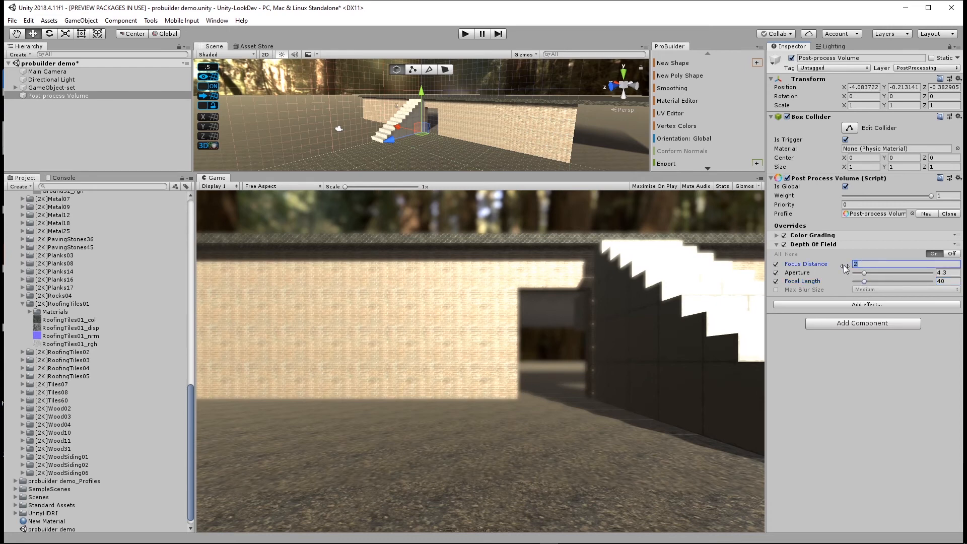
pyautogui.write('1')
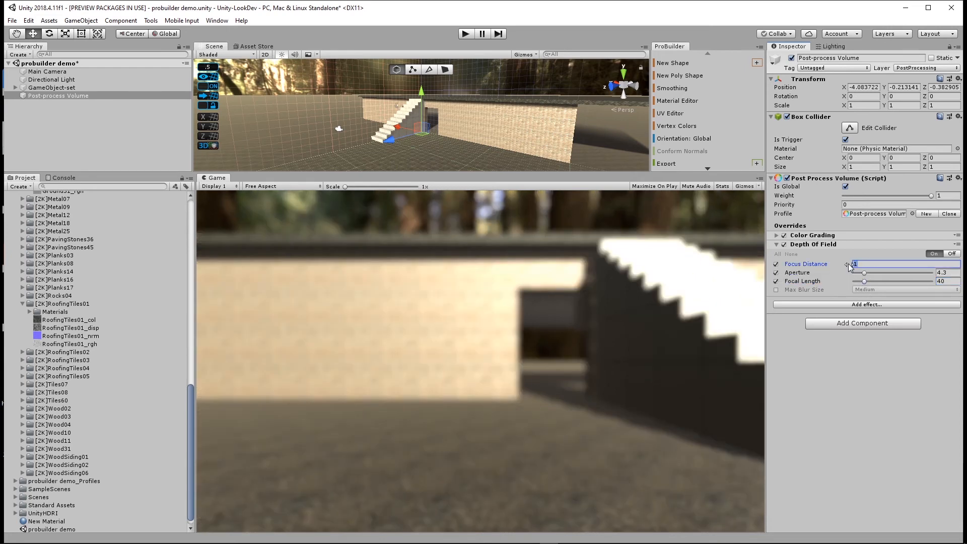
pyautogui.write('2')
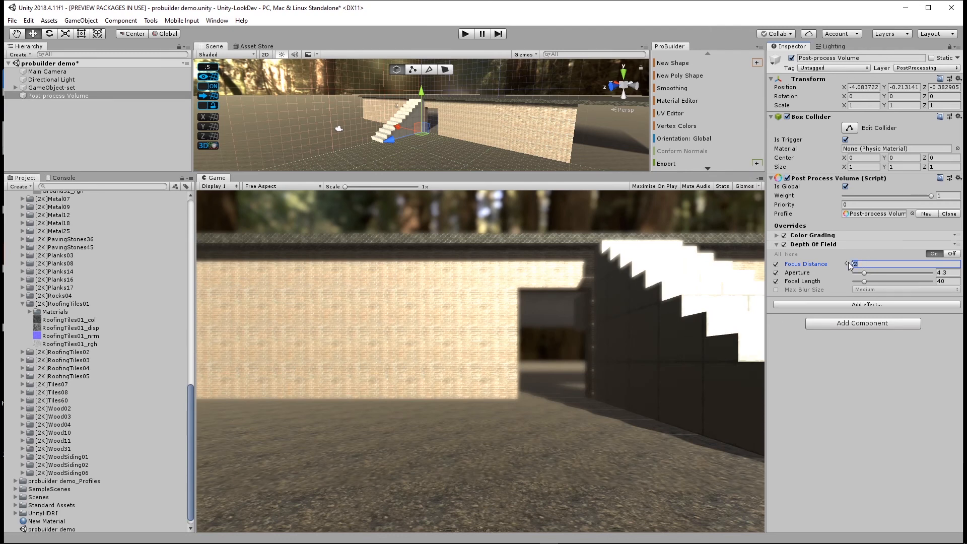
pyautogui.write('3')
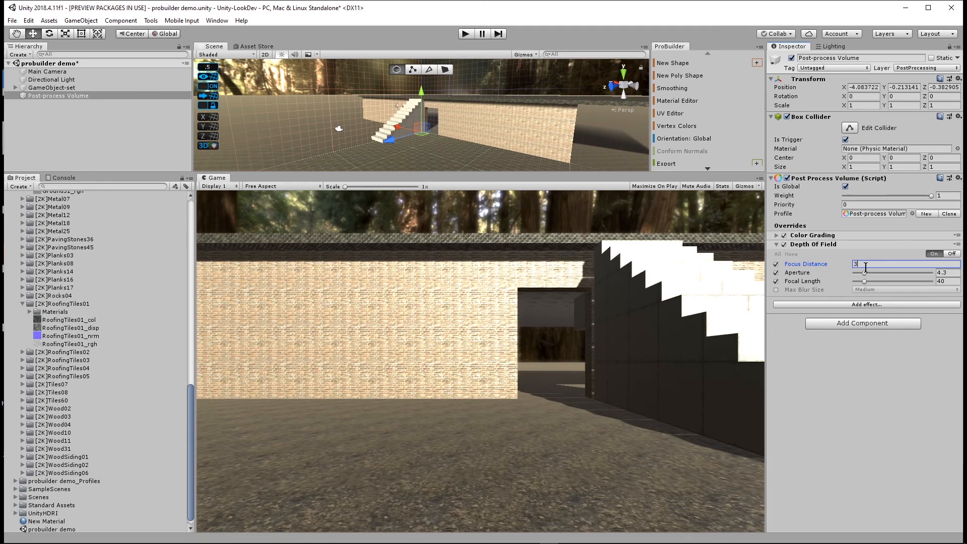
pyautogui.press('BackSpace')
pyautogui.write('2')
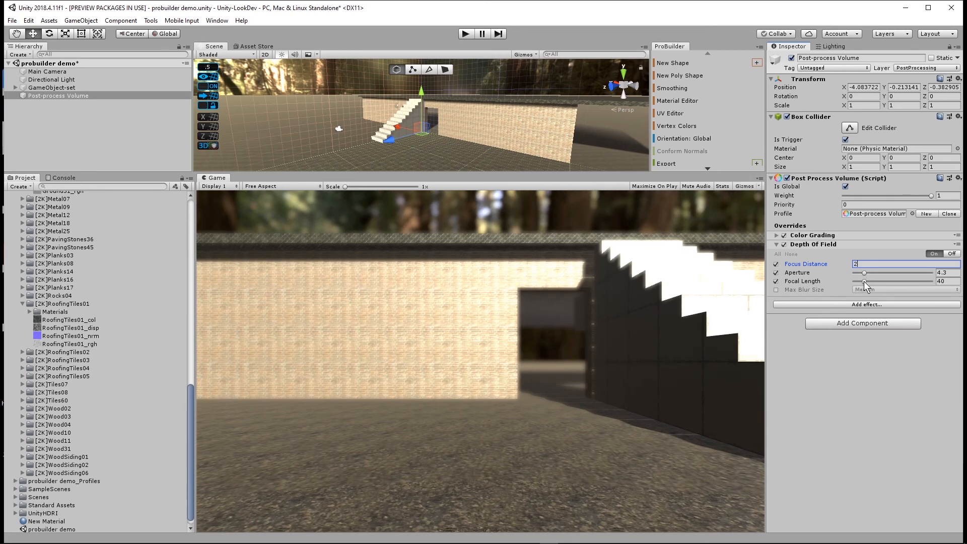
pyautogui.moveTo(862, 280); pyautogui.dragTo(864, 309)
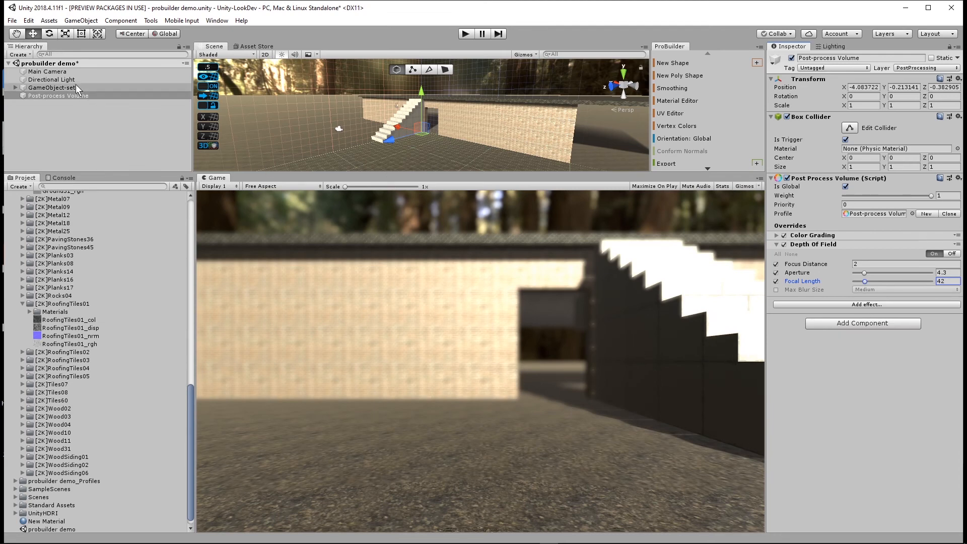
# Step: Move the Main Camera along its Z axis to position 7 and readjust the Post-process Volume's Depth of Field focal length
pyautogui.click(65, 71)
pyautogui.moveTo(286, 134)
pyautogui.mouseDown()
pyautogui.moveTo(324, 134)
pyautogui.moveTo(298, 134)
pyautogui.mouseUp()
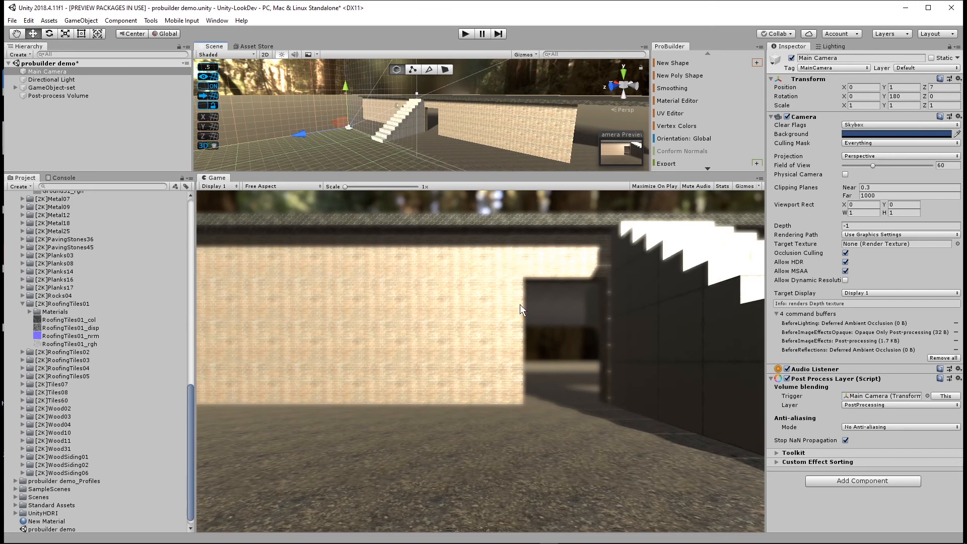
pyautogui.click(51, 95)
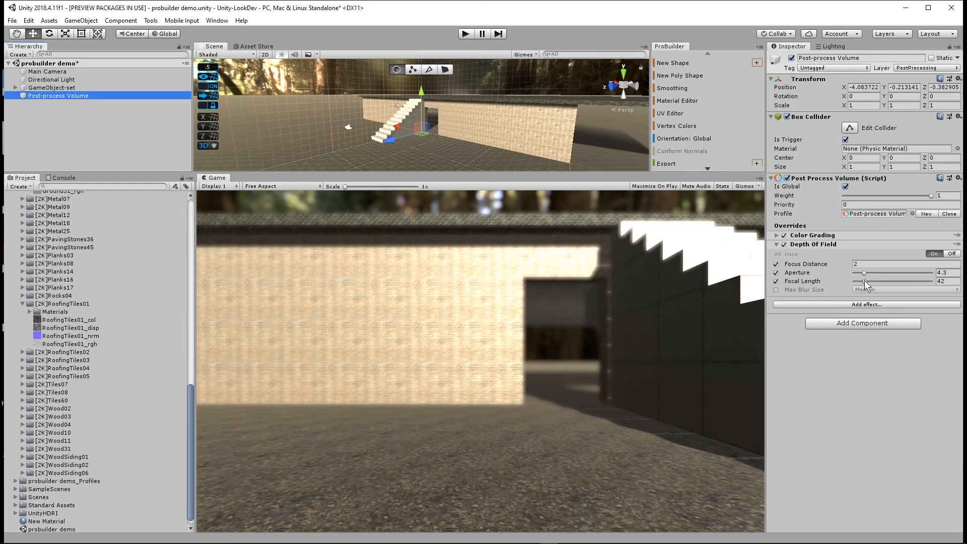
pyautogui.moveTo(864, 280); pyautogui.dragTo(863, 278)
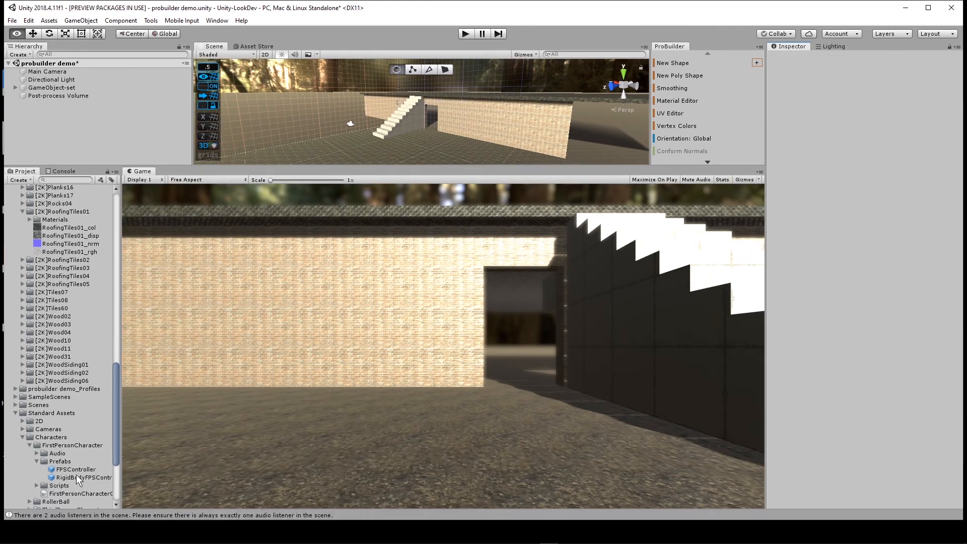
# Step: Add the FPSController prefab from Standard Assets to the scene and set its Y rotation to 180
pyautogui.click(77, 470)
pyautogui.moveTo(77, 471); pyautogui.dragTo(57, 128)
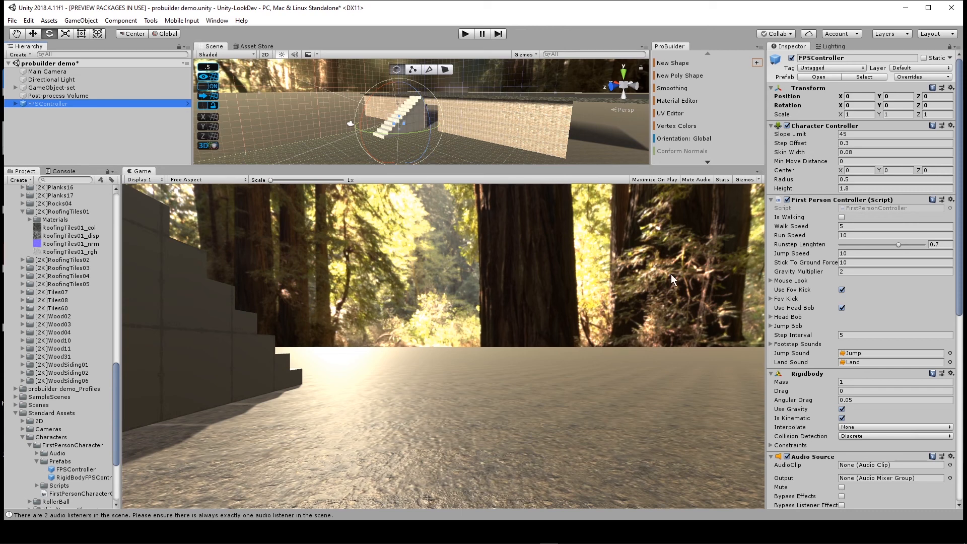
pyautogui.click(899, 106)
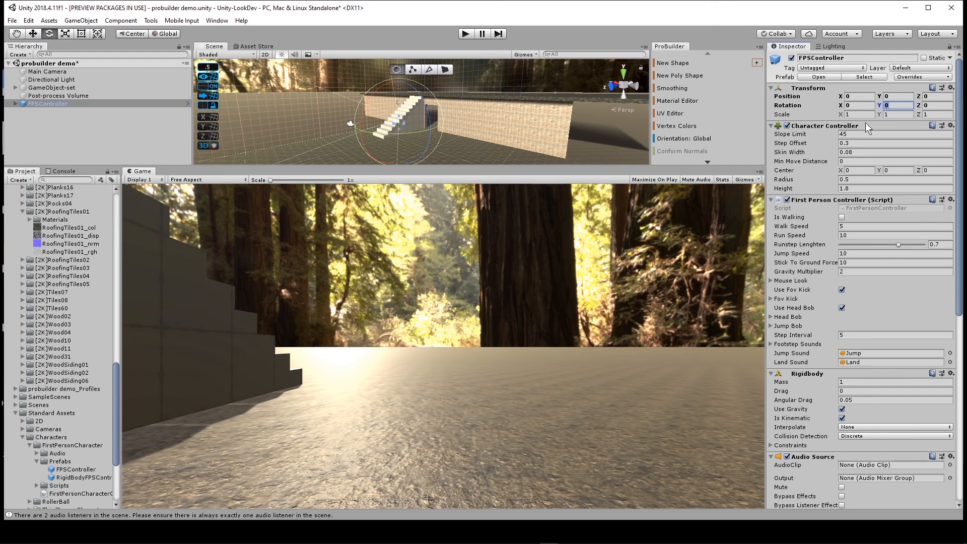
pyautogui.write('180')
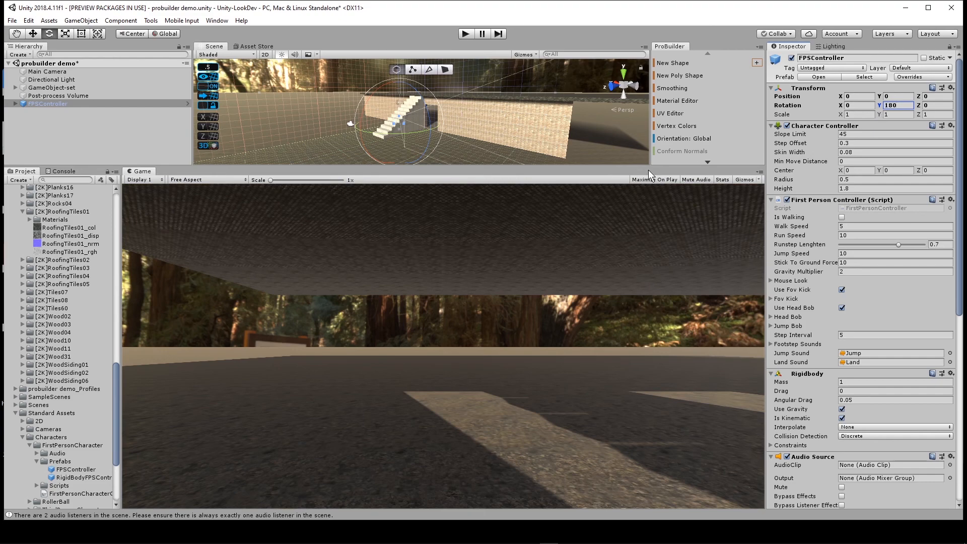
# Step: Move the FPSController in front of the brick wall and stairs, to Z position 9 and Y position 1
pyautogui.press('w')
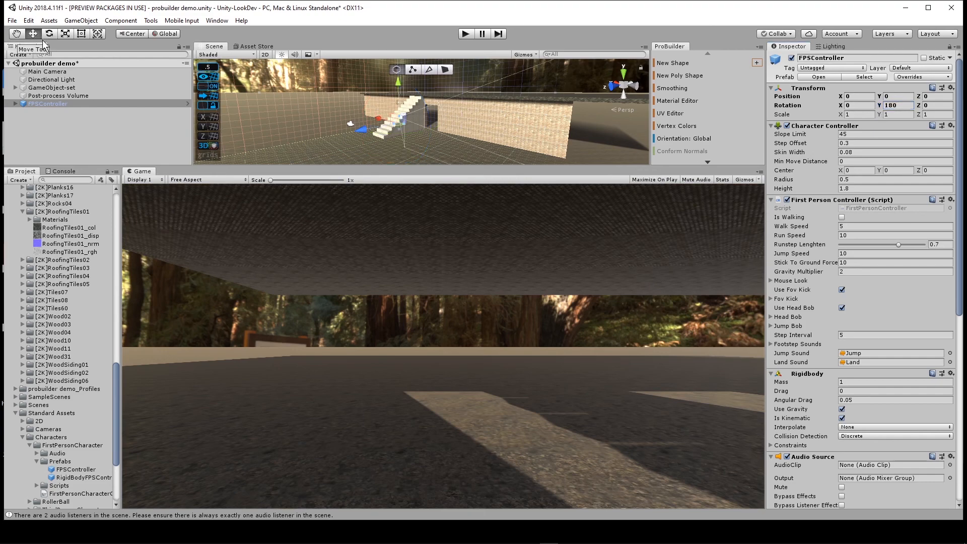
pyautogui.moveTo(363, 133); pyautogui.dragTo(318, 145)
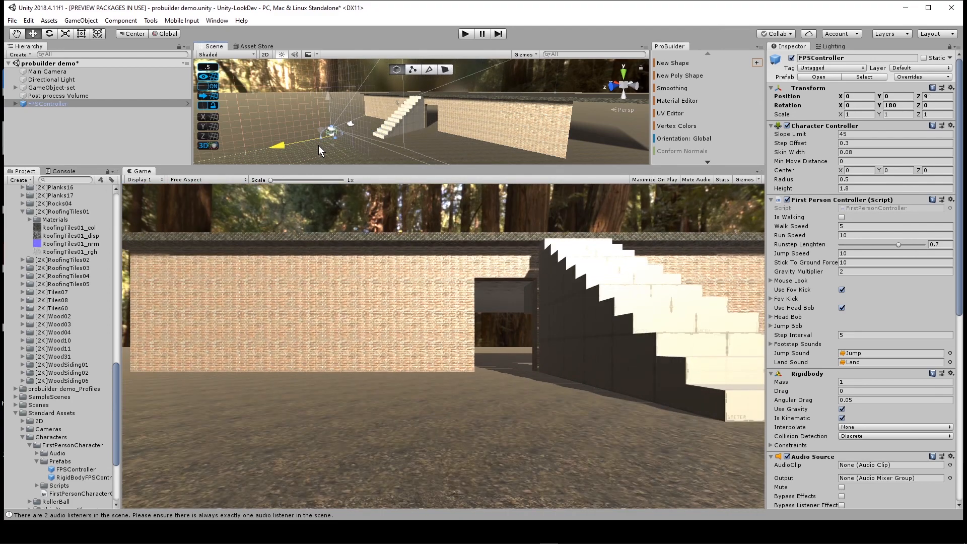
pyautogui.moveTo(329, 93); pyautogui.dragTo(330, 89)
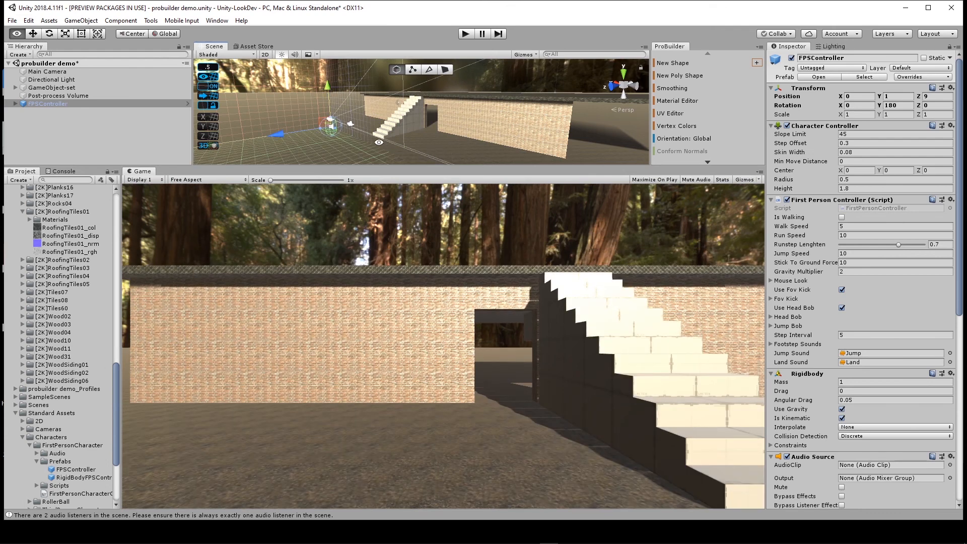
pyautogui.keyDown('alt'); pyautogui.moveTo(427, 149); pyautogui.dragTo(369, 131); pyautogui.keyUp('alt')
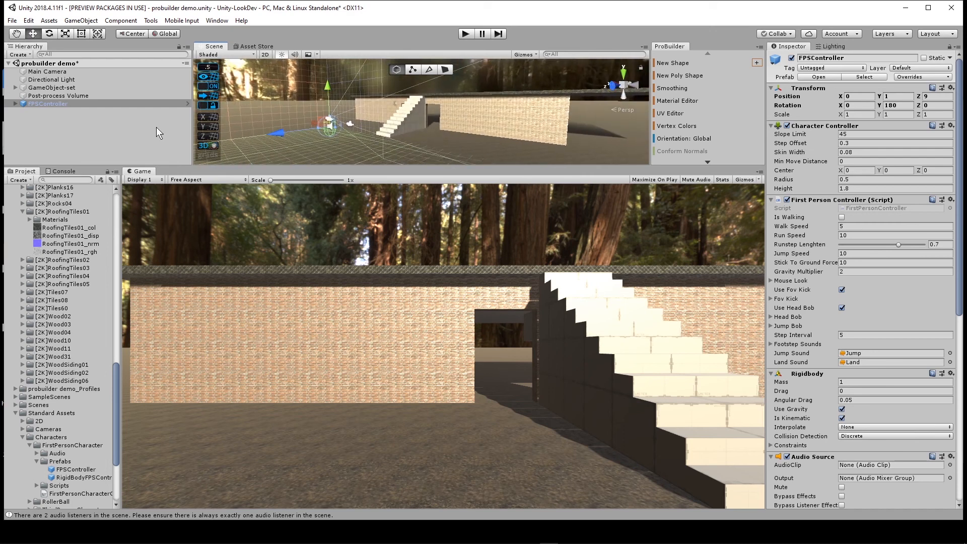
# Step: Add a Post-process Layer component to the FPSController's FirstPersonCharacter and set its volume blending layer to PostProcessing
pyautogui.click(16, 102)
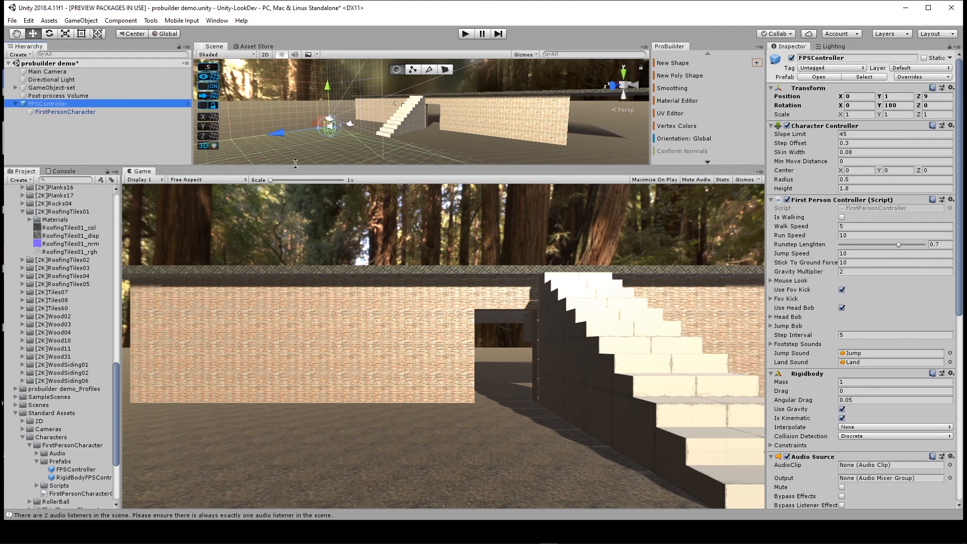
pyautogui.moveTo(289, 164); pyautogui.dragTo(298, 251)
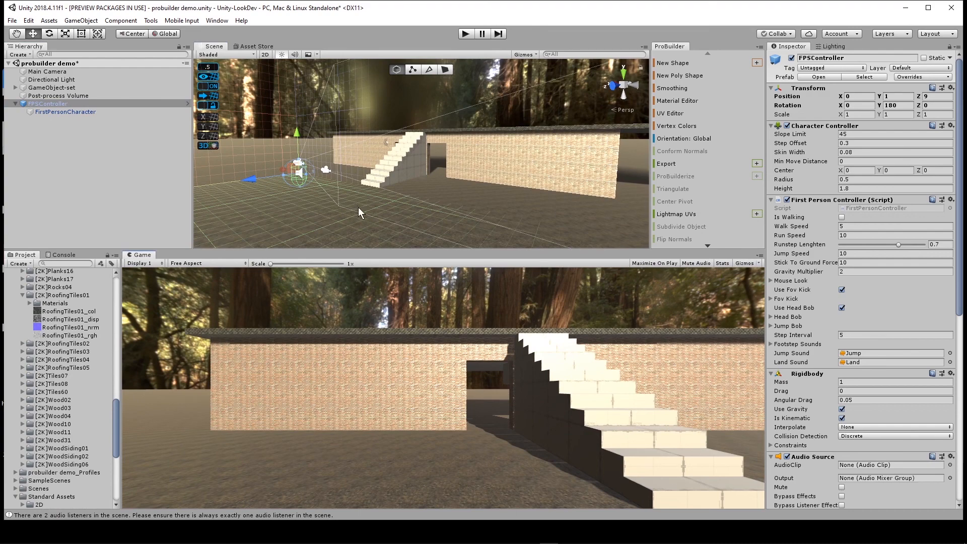
pyautogui.press('f')
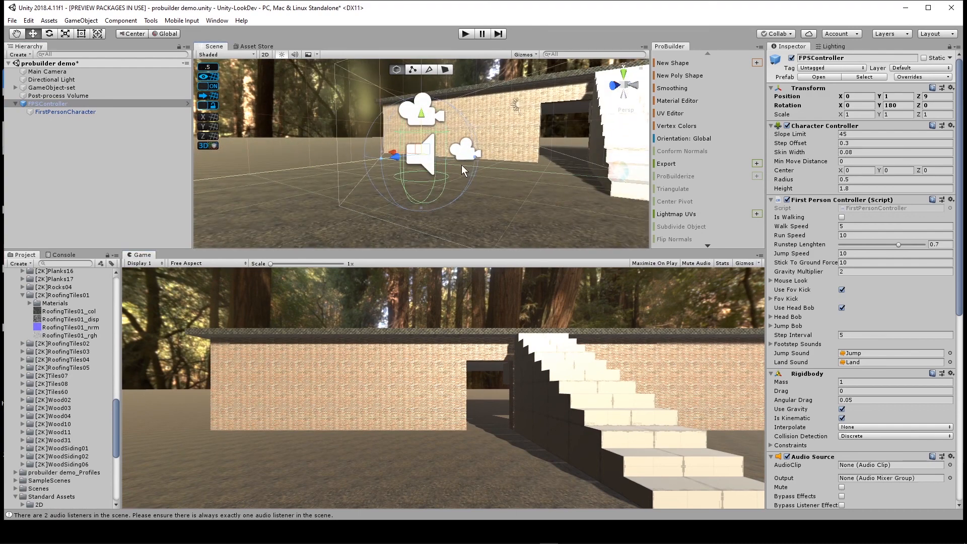
pyautogui.click(72, 111)
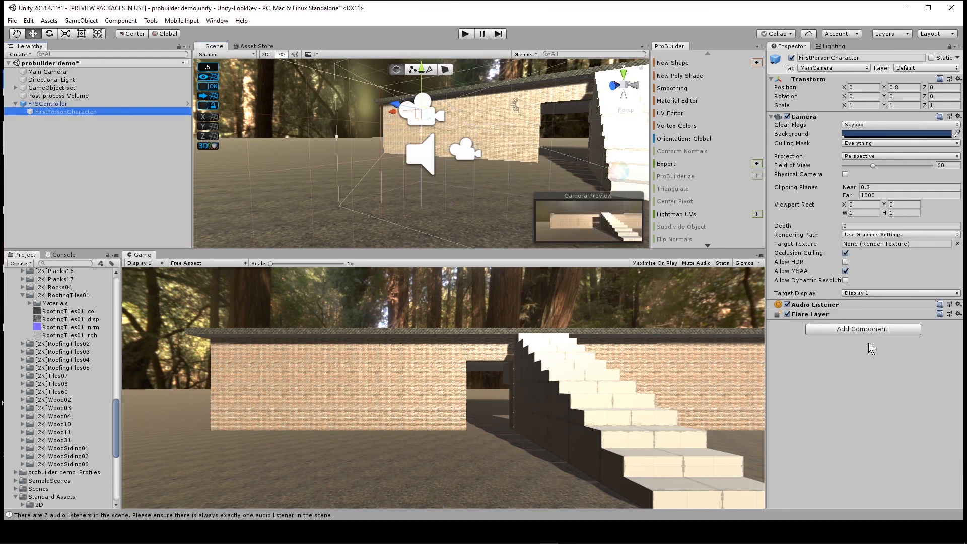
pyautogui.click(859, 329)
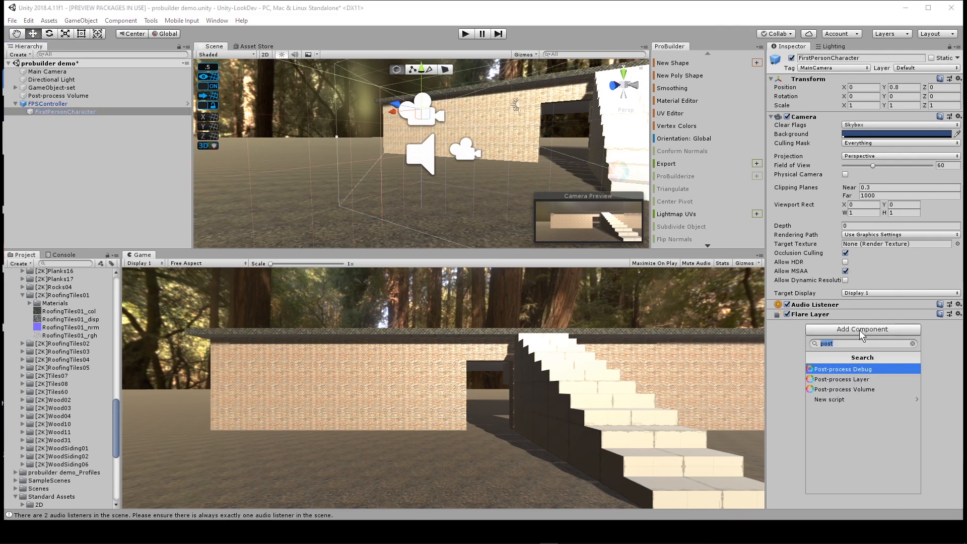
pyautogui.click(844, 382)
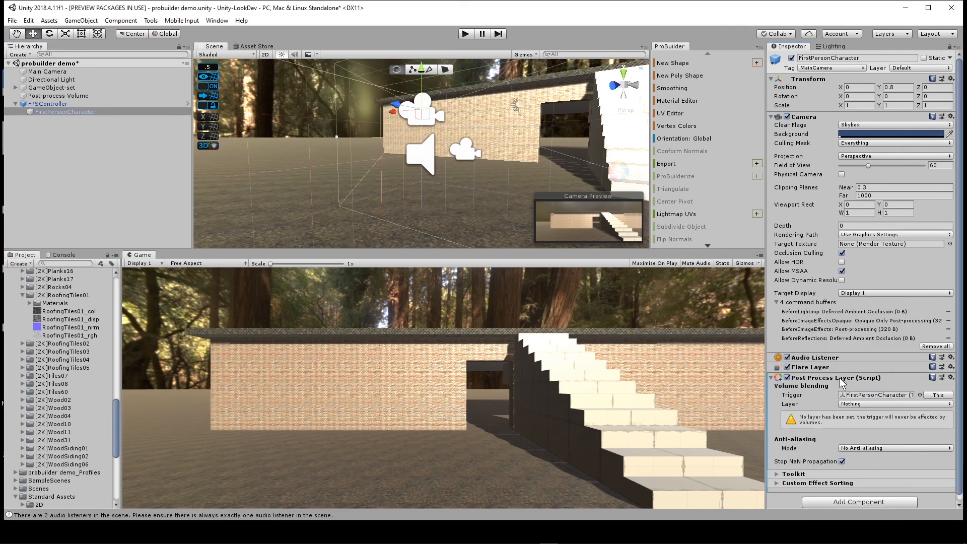
pyautogui.click(872, 404)
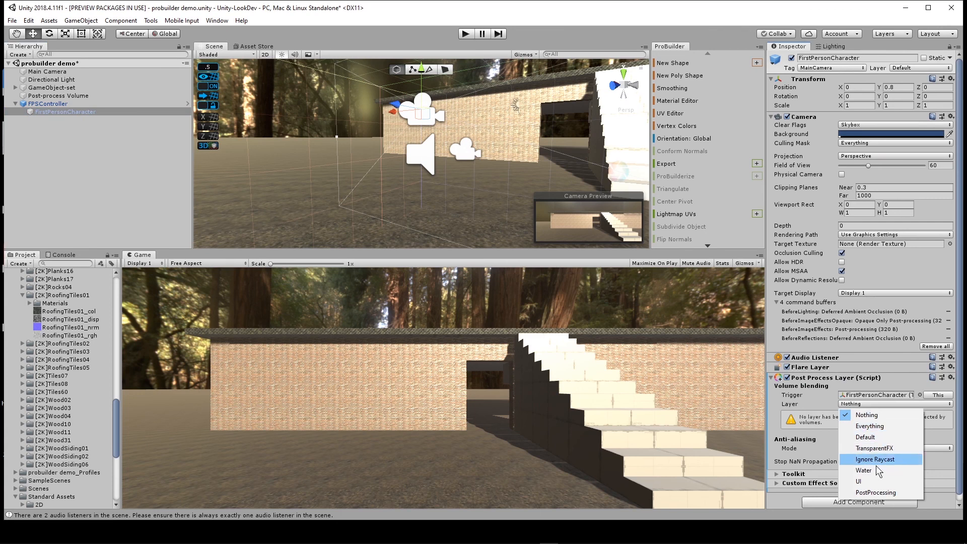
pyautogui.click(876, 492)
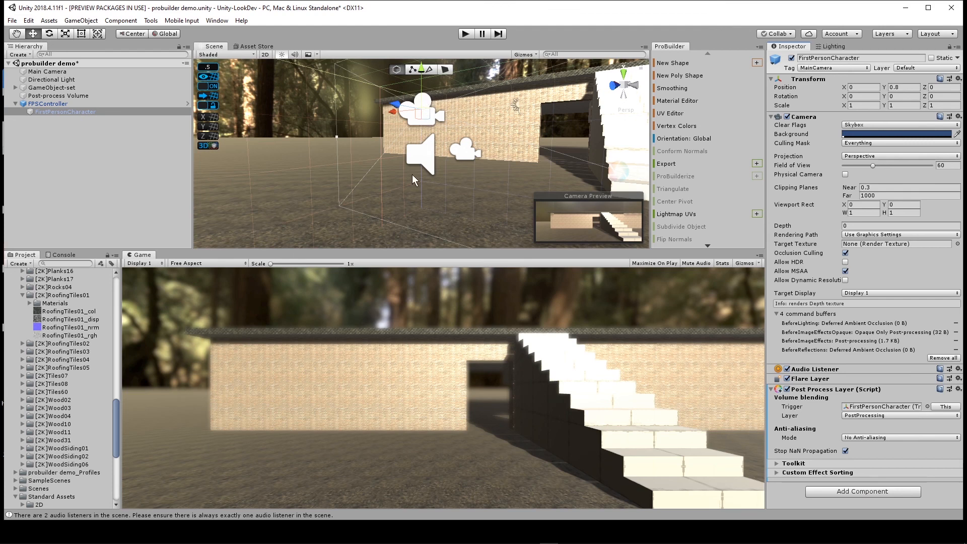
# Step: Play the scene and walk around the brick walls, doorway and stairs to examine the depth of field in first person
pyautogui.click(465, 33)
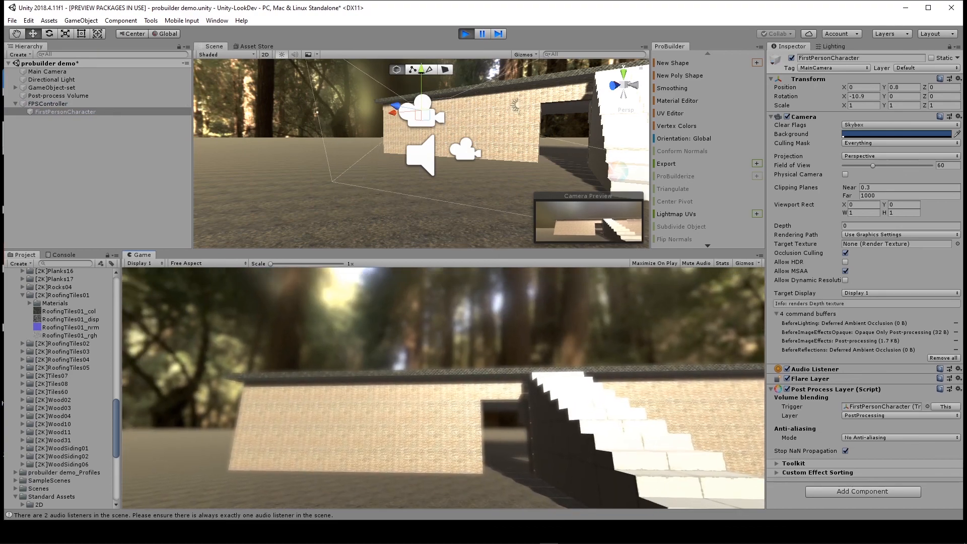
pyautogui.press('w')
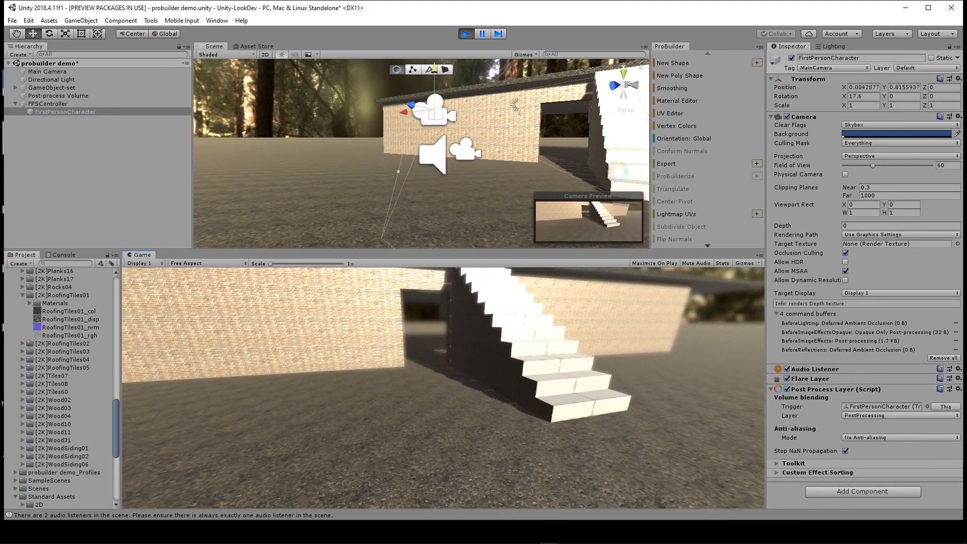
pyautogui.press('w')
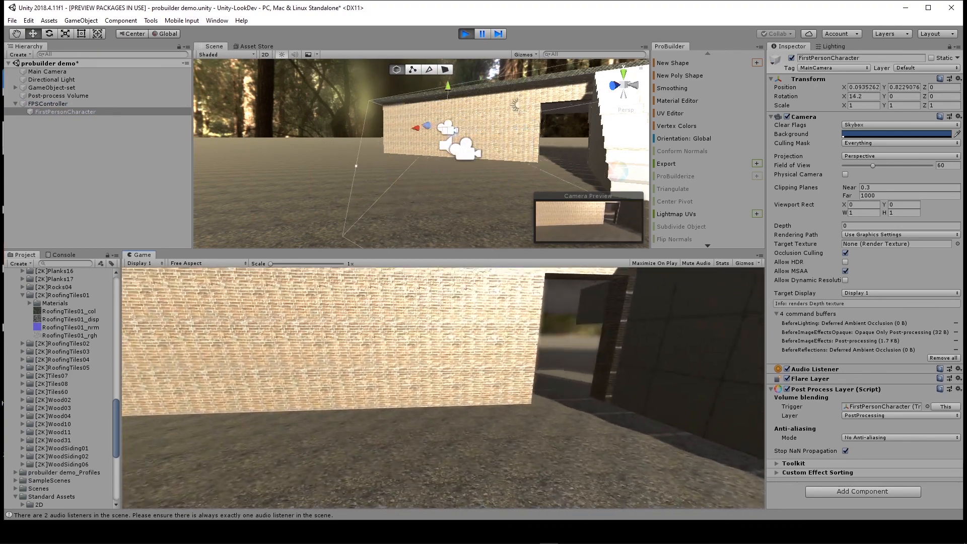
pyautogui.press('w')
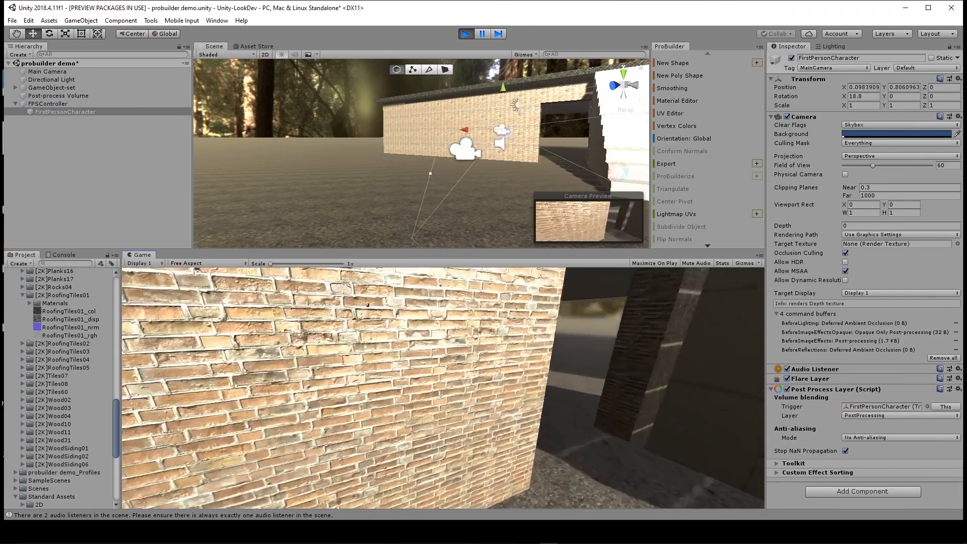
pyautogui.press('w')
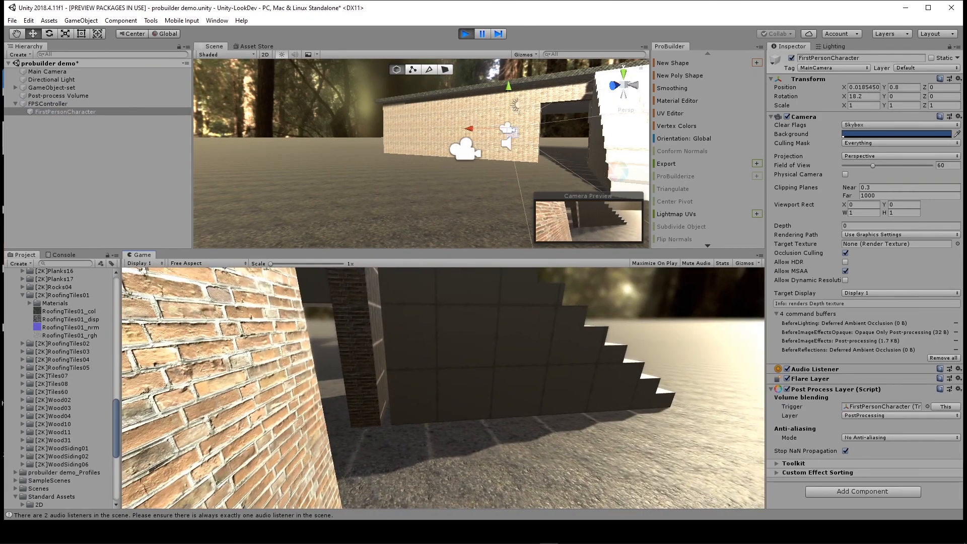
pyautogui.press('w')
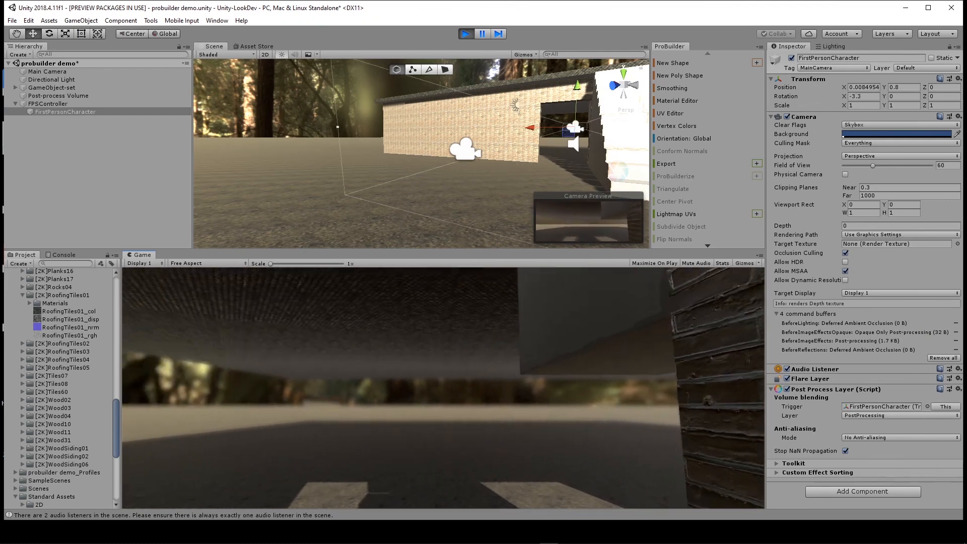
pyautogui.press('w')
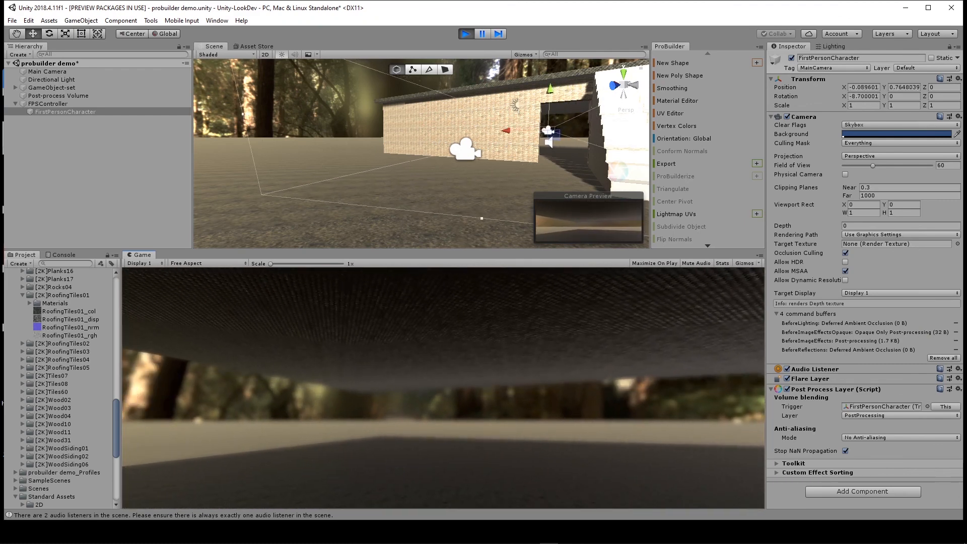
pyautogui.press('w')
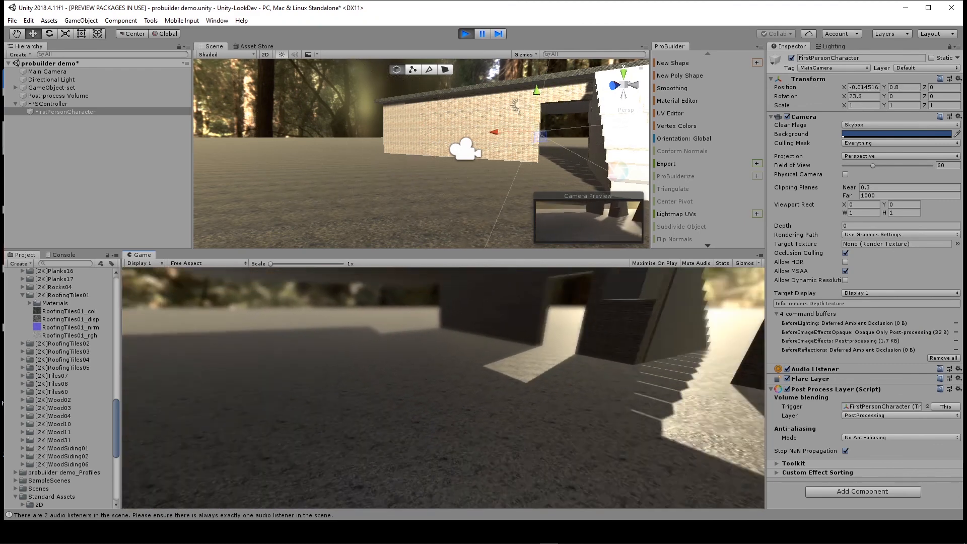
pyautogui.press('s')
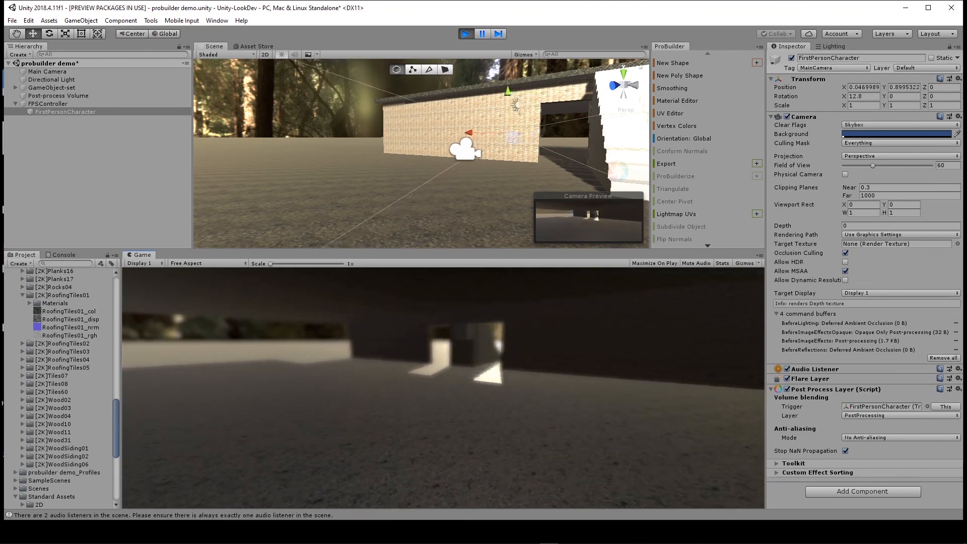
pyautogui.press('w')
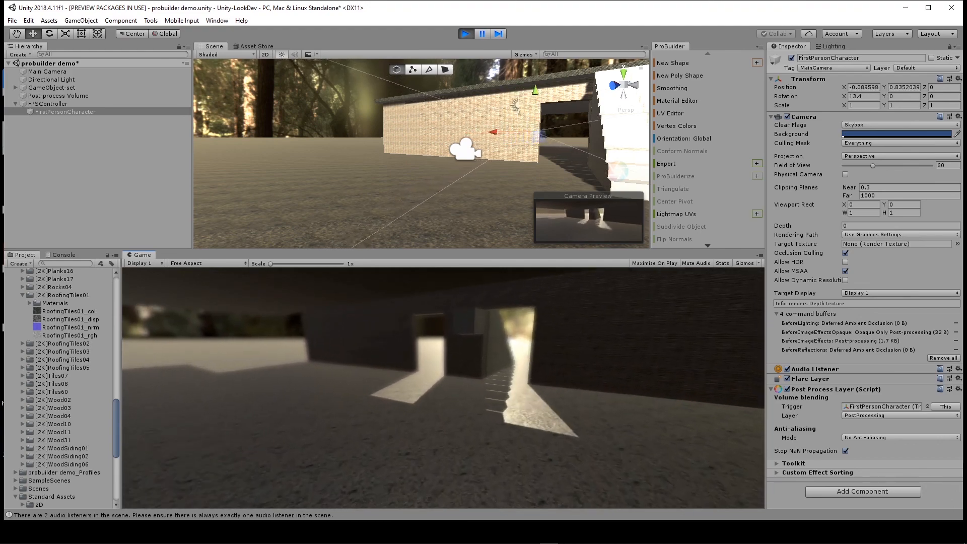
pyautogui.press('w')
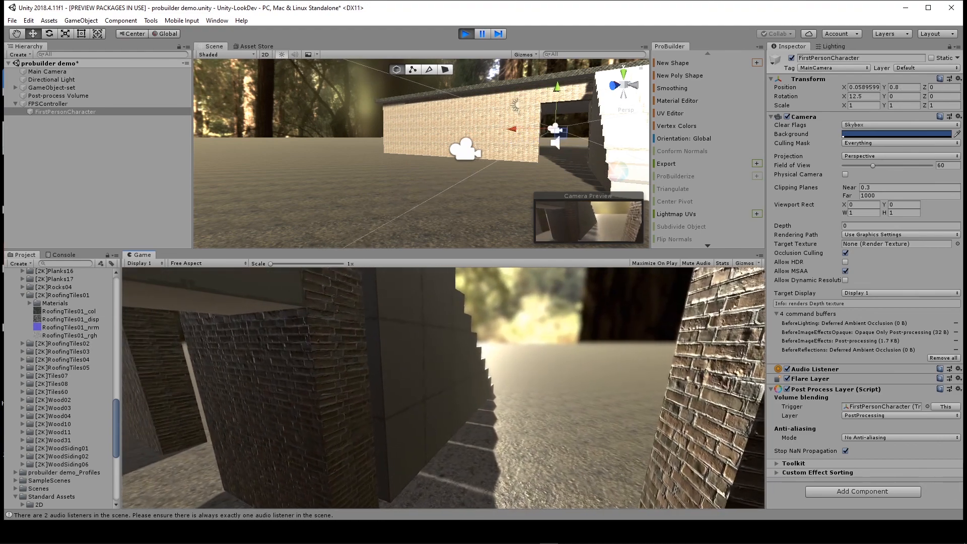
pyautogui.press('w')
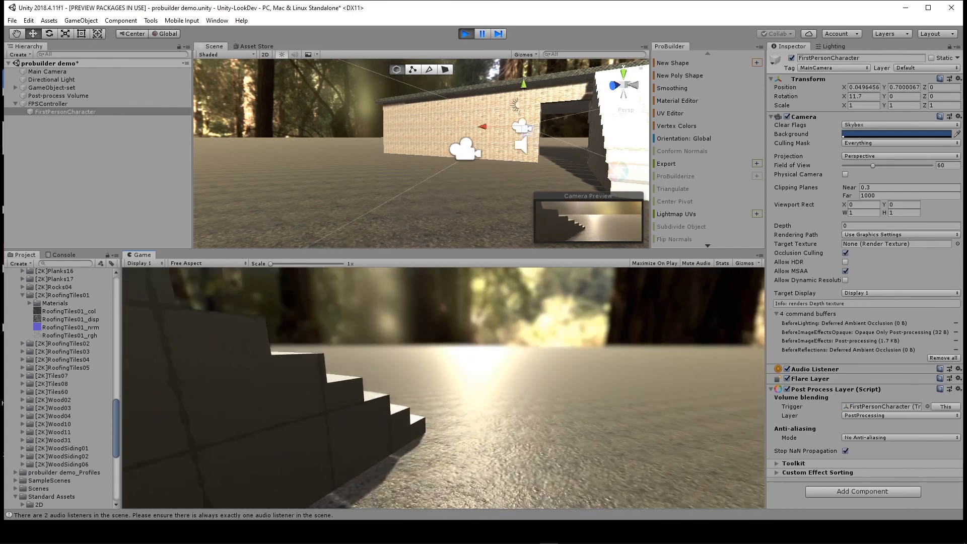
pyautogui.press('w')
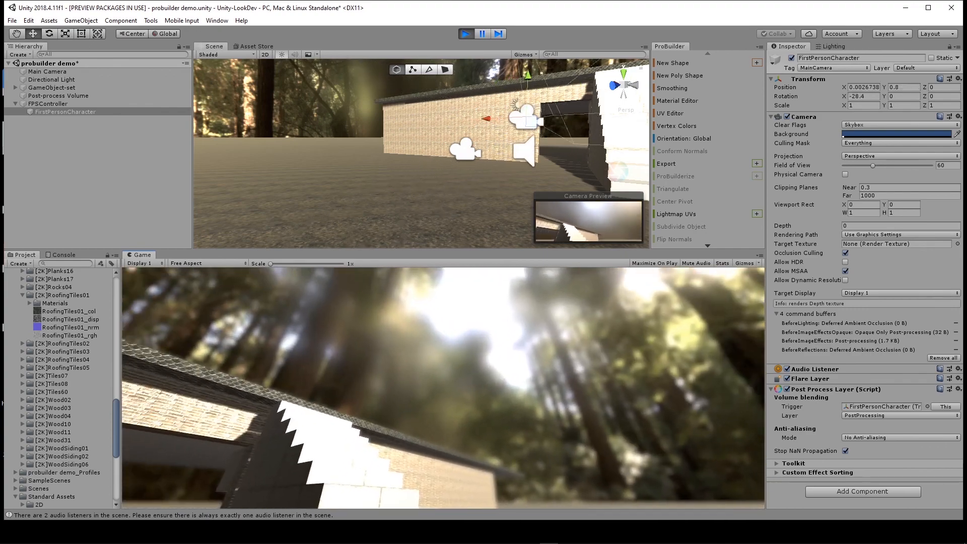